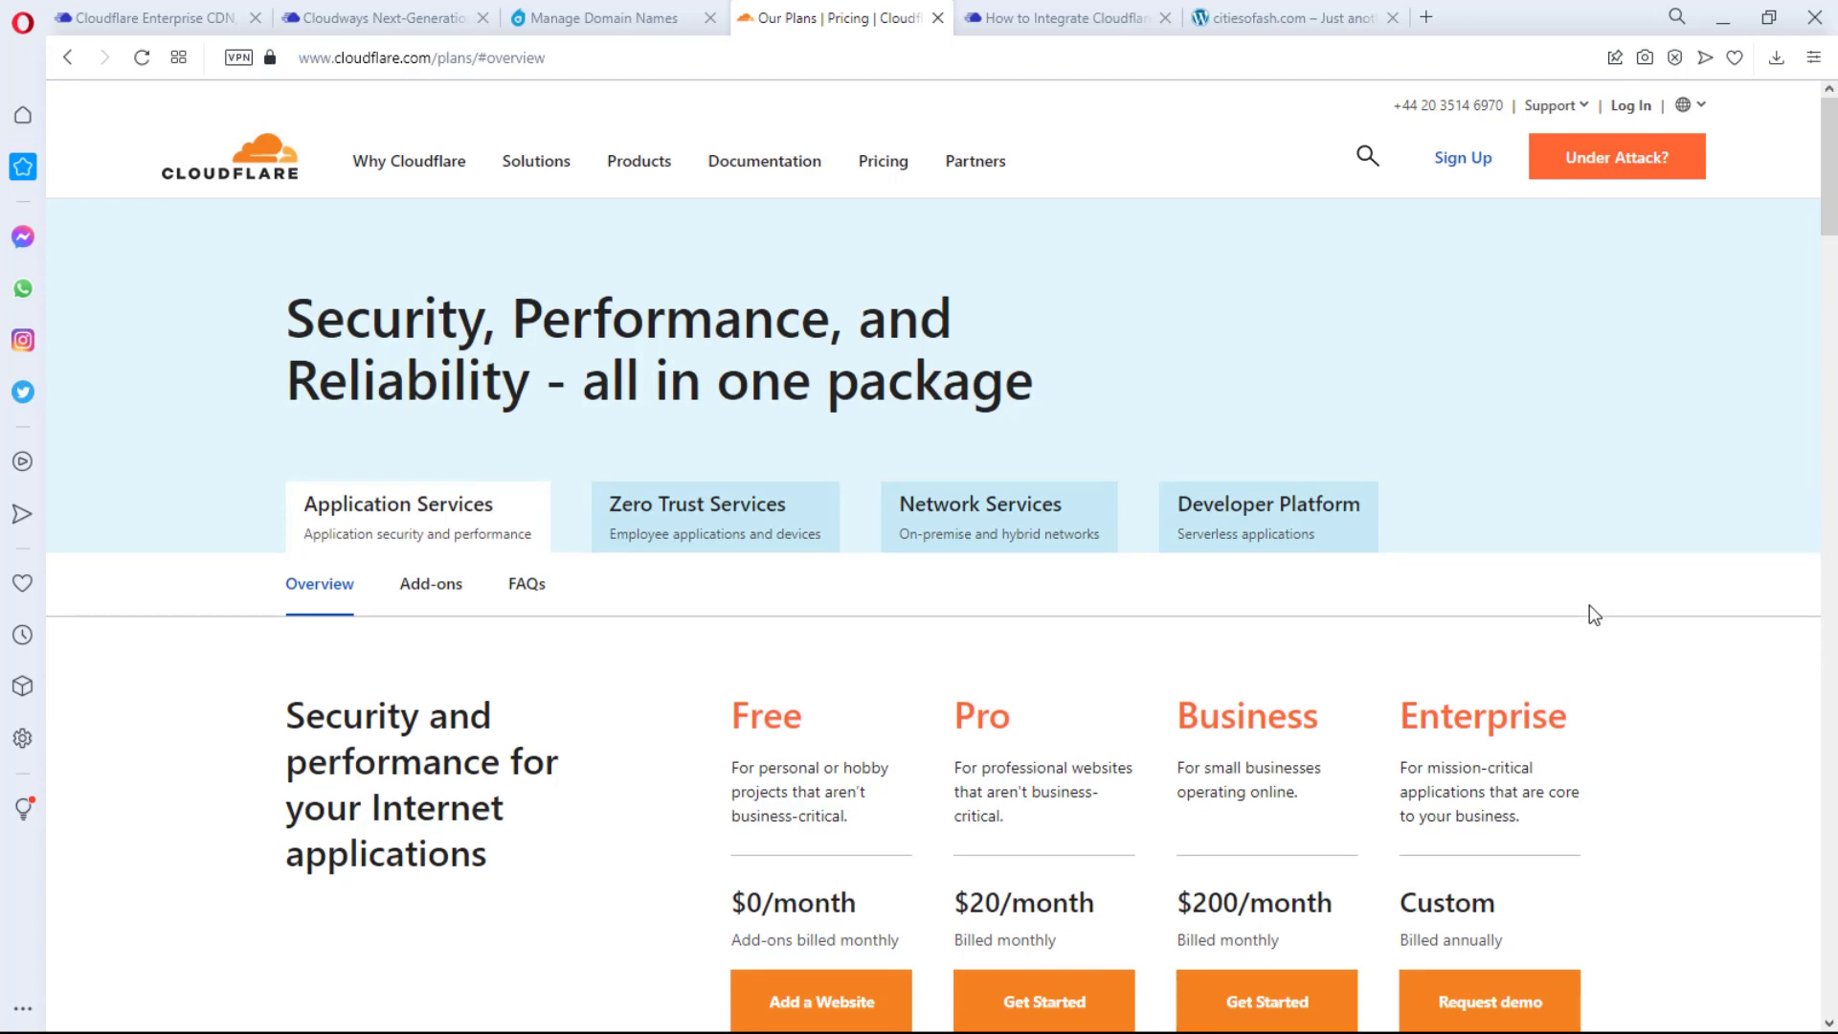
# Step: Examine Cloudflare's Free, Pro, Business and Enterprise plans, comparing their prices and included features
pyautogui.scroll(-2, 1589, 605)
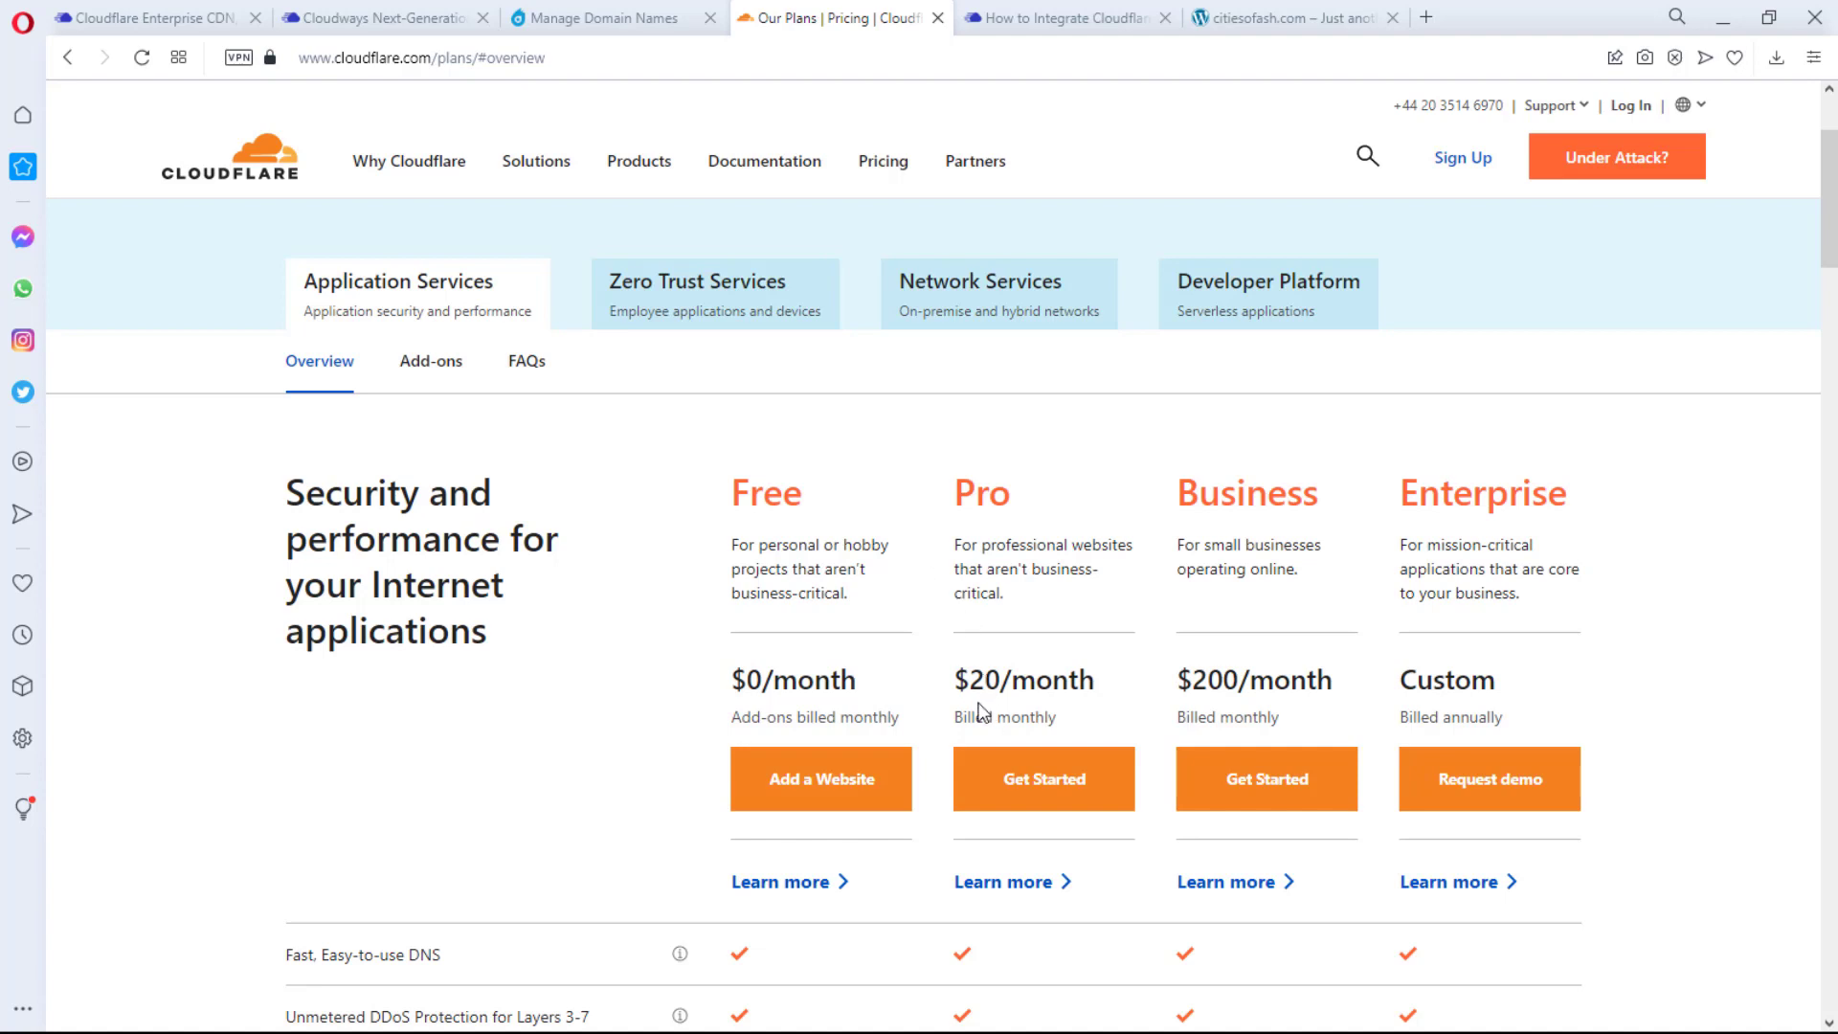
pyautogui.scroll(-1, 960, 564)
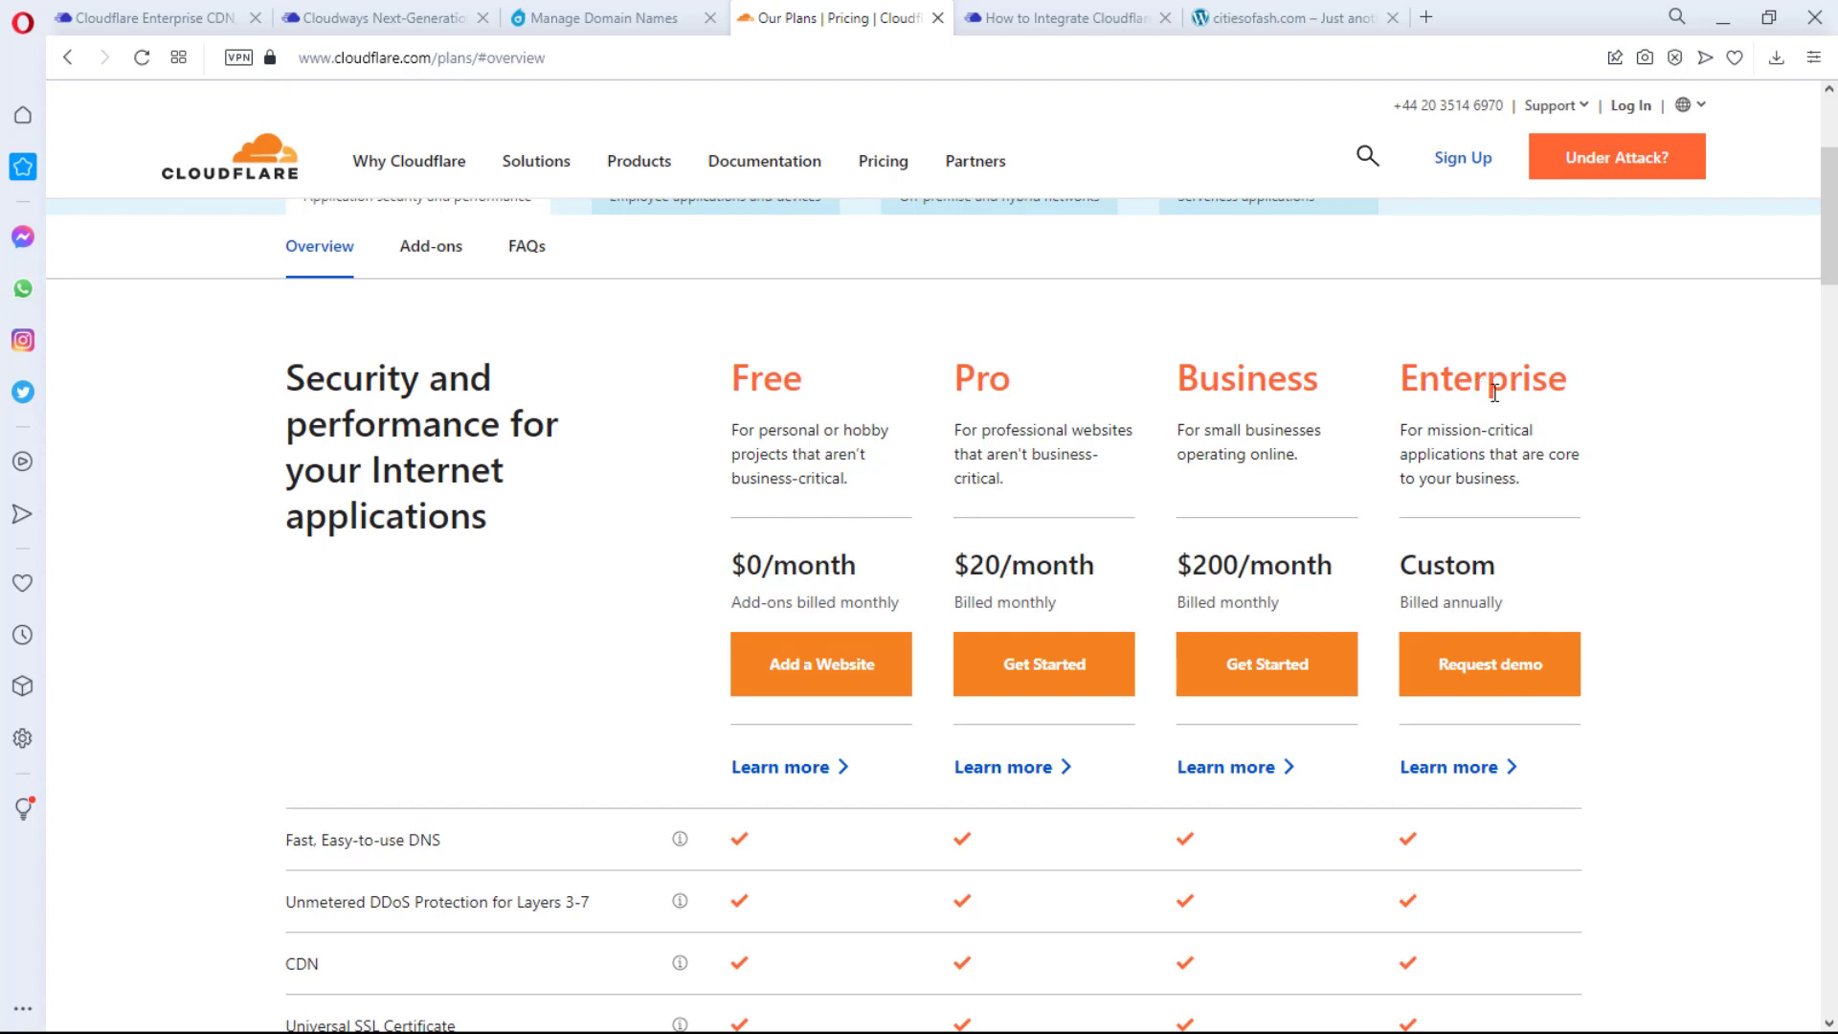
pyautogui.scroll(-3, 1493, 402)
pyautogui.scroll(3, 1627, 464)
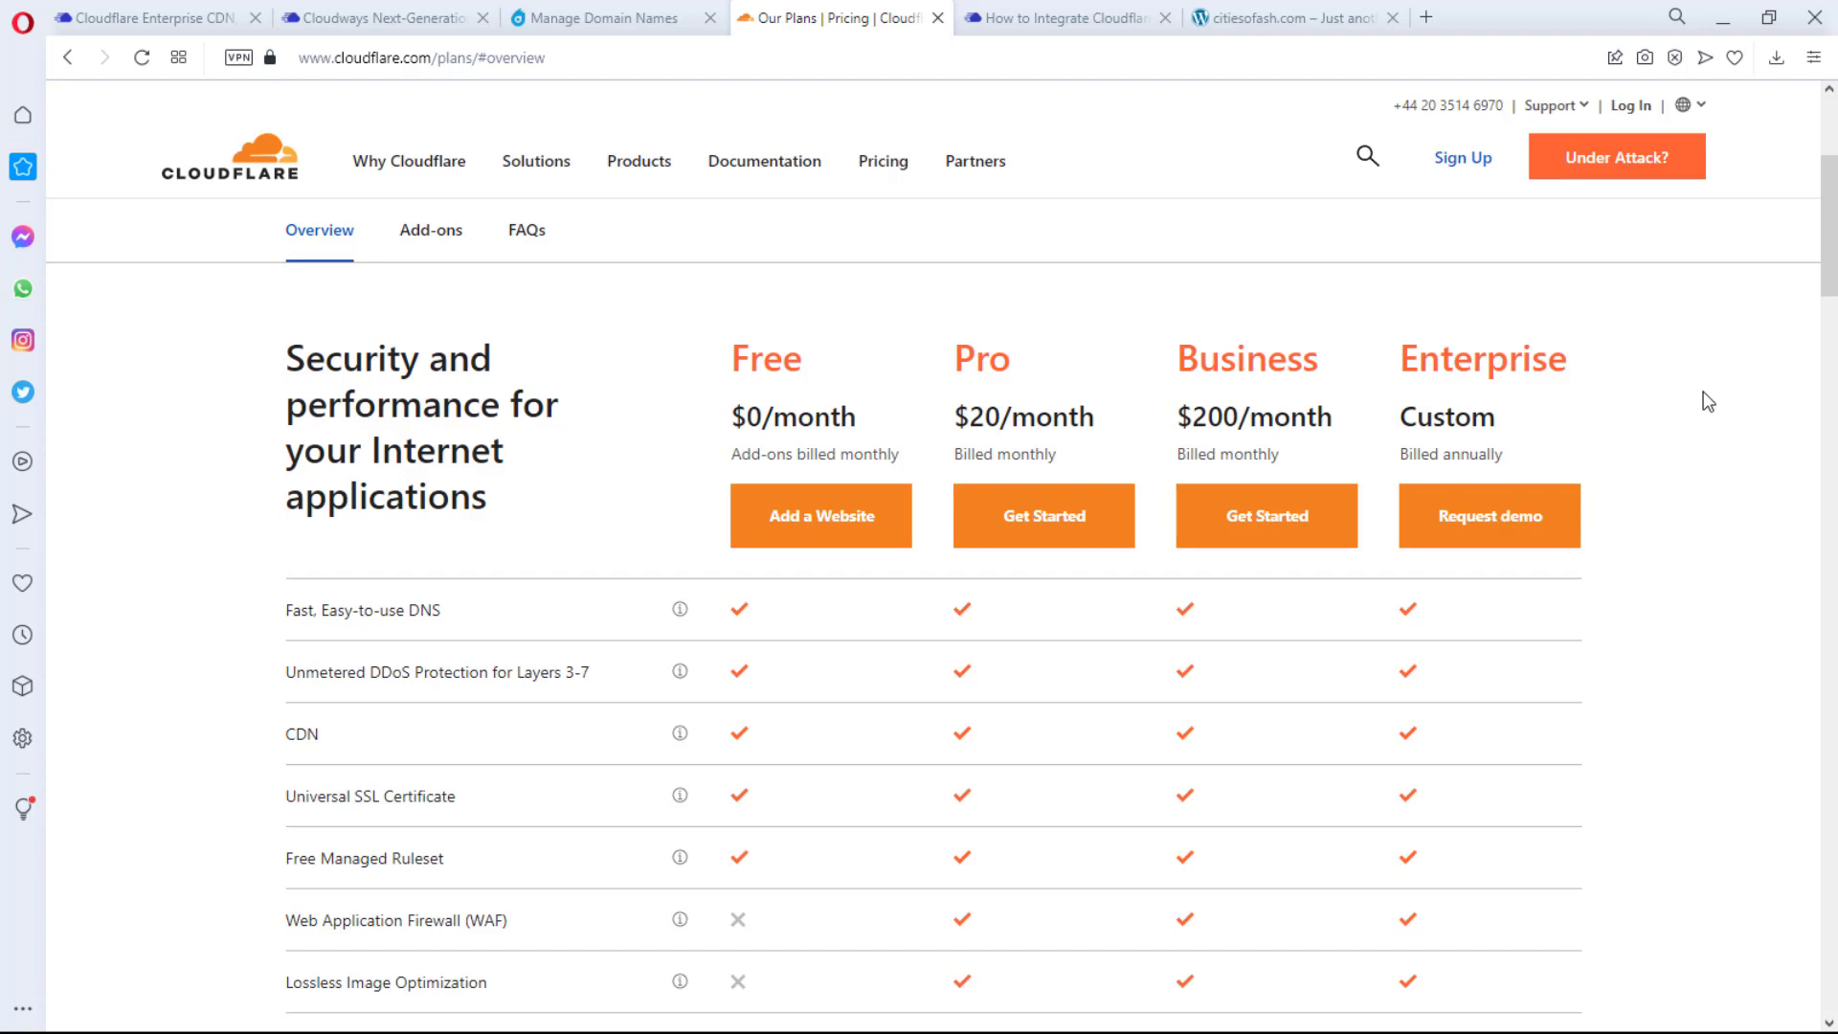
pyautogui.scroll(-3, 1736, 402)
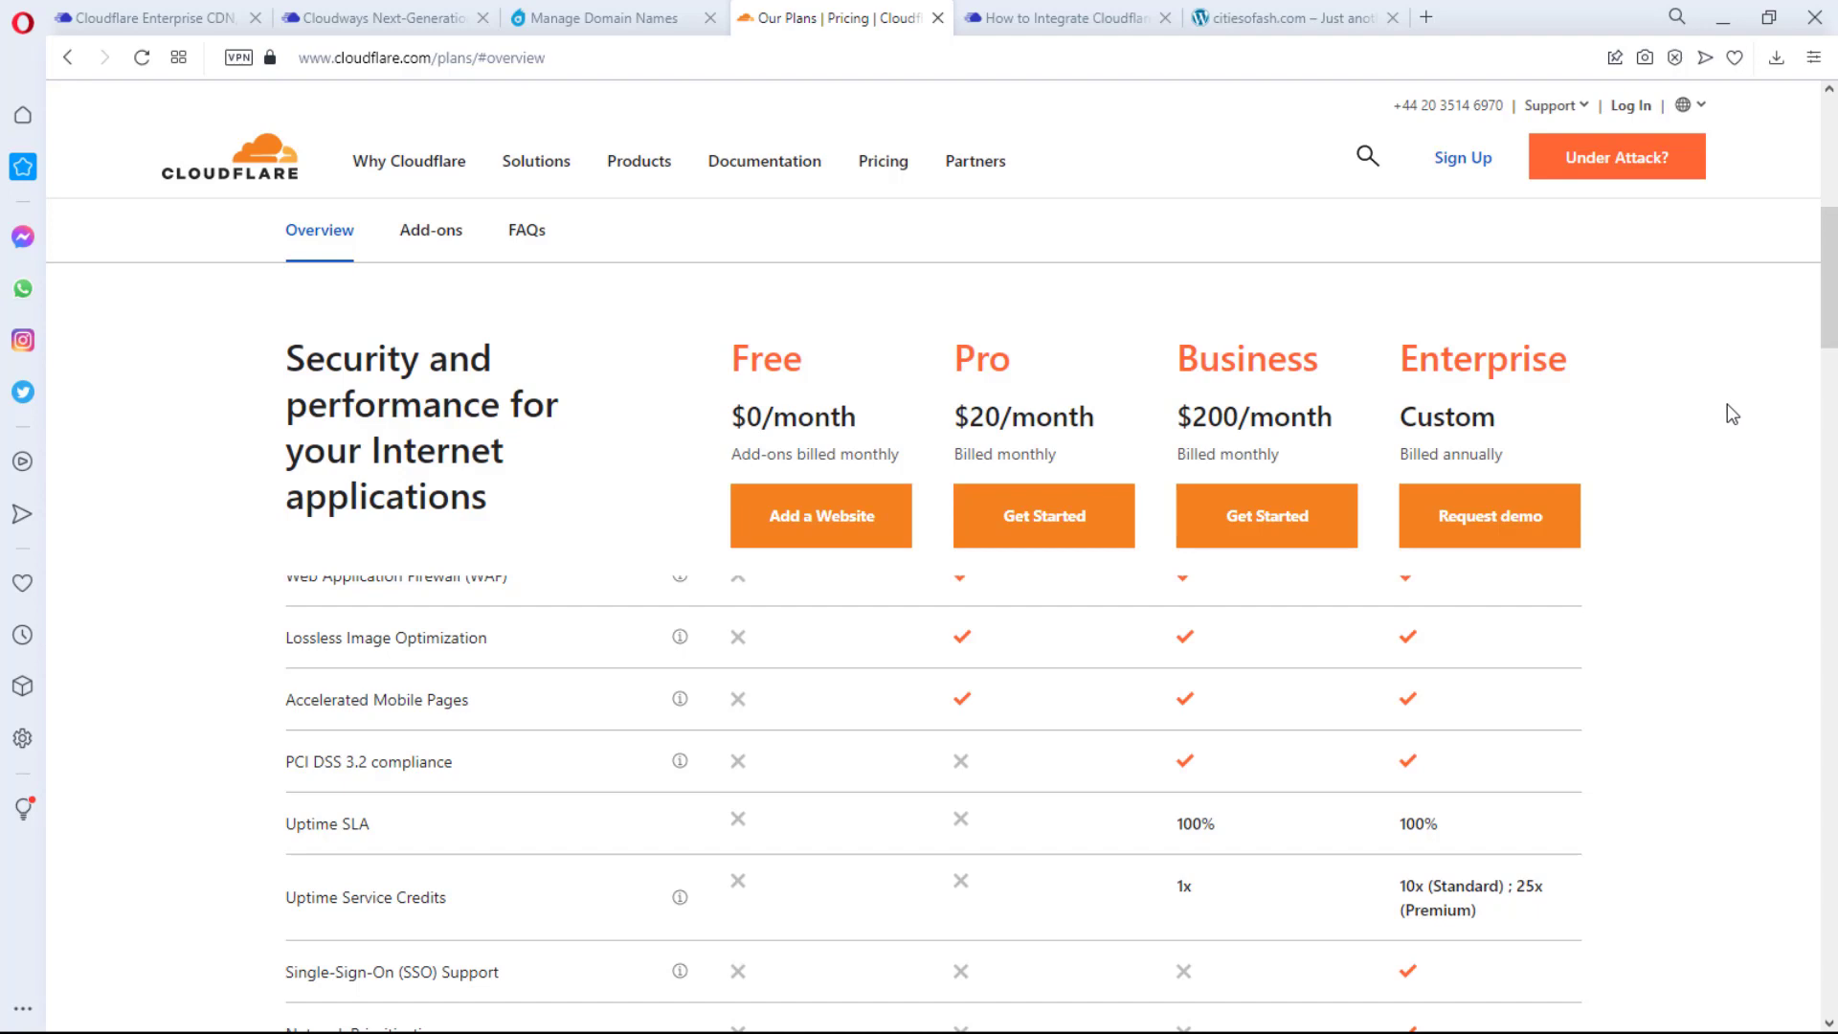
pyautogui.scroll(3, 1726, 412)
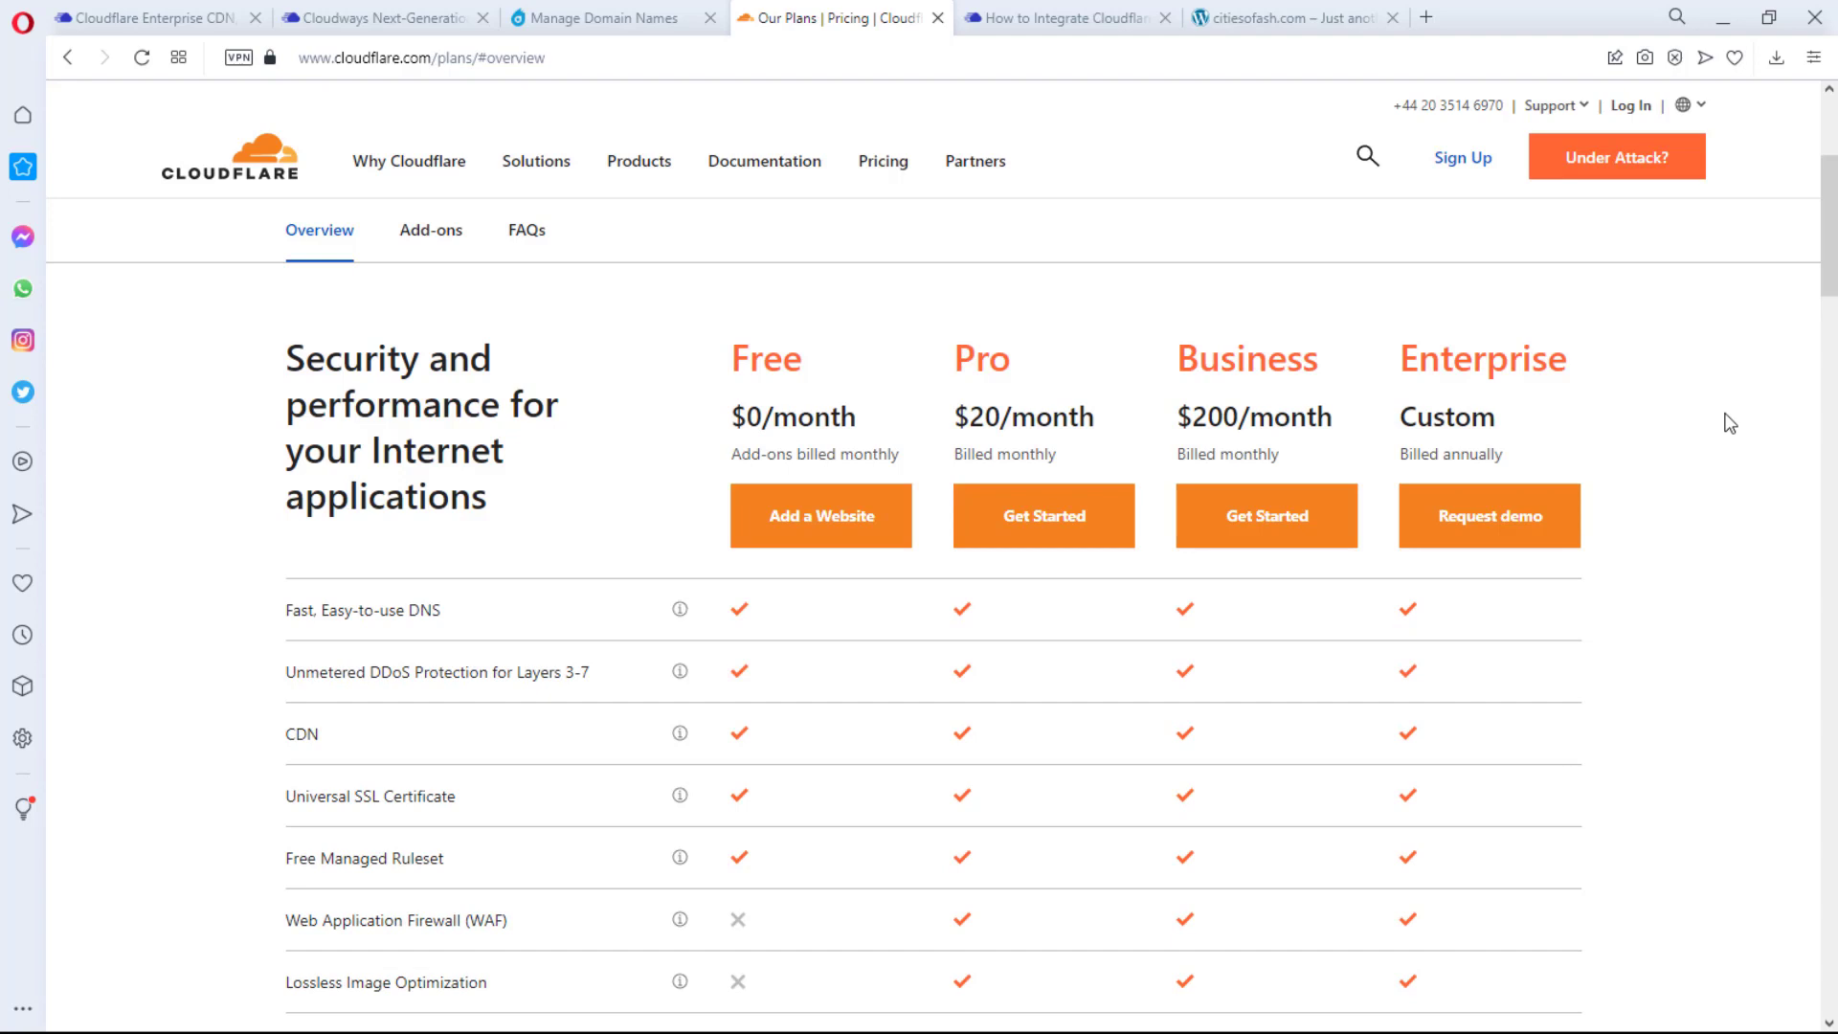
pyautogui.scroll(-1, 1730, 424)
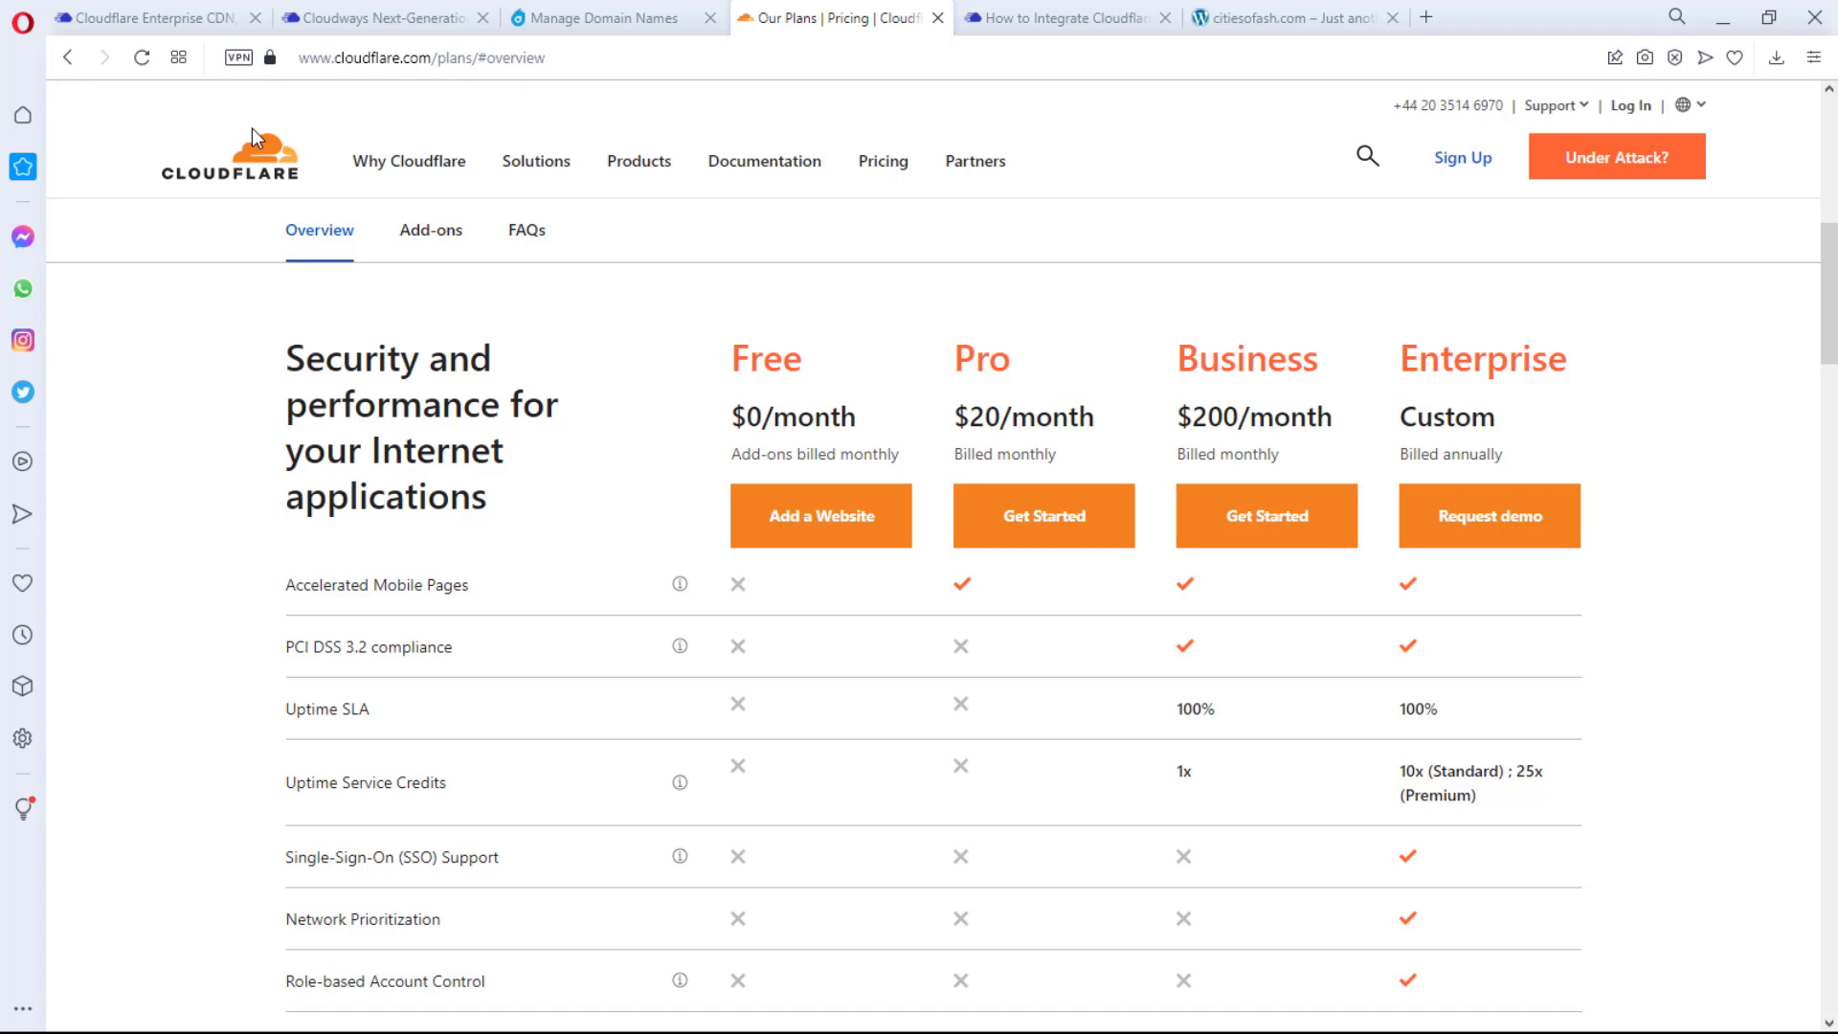
# Step: Read the Cloudways Cloudflare Enterprise page through to its per-domain pricing and compare it with Cloudflare's own plan prices
pyautogui.hotkey('ctrl', 'Tab')
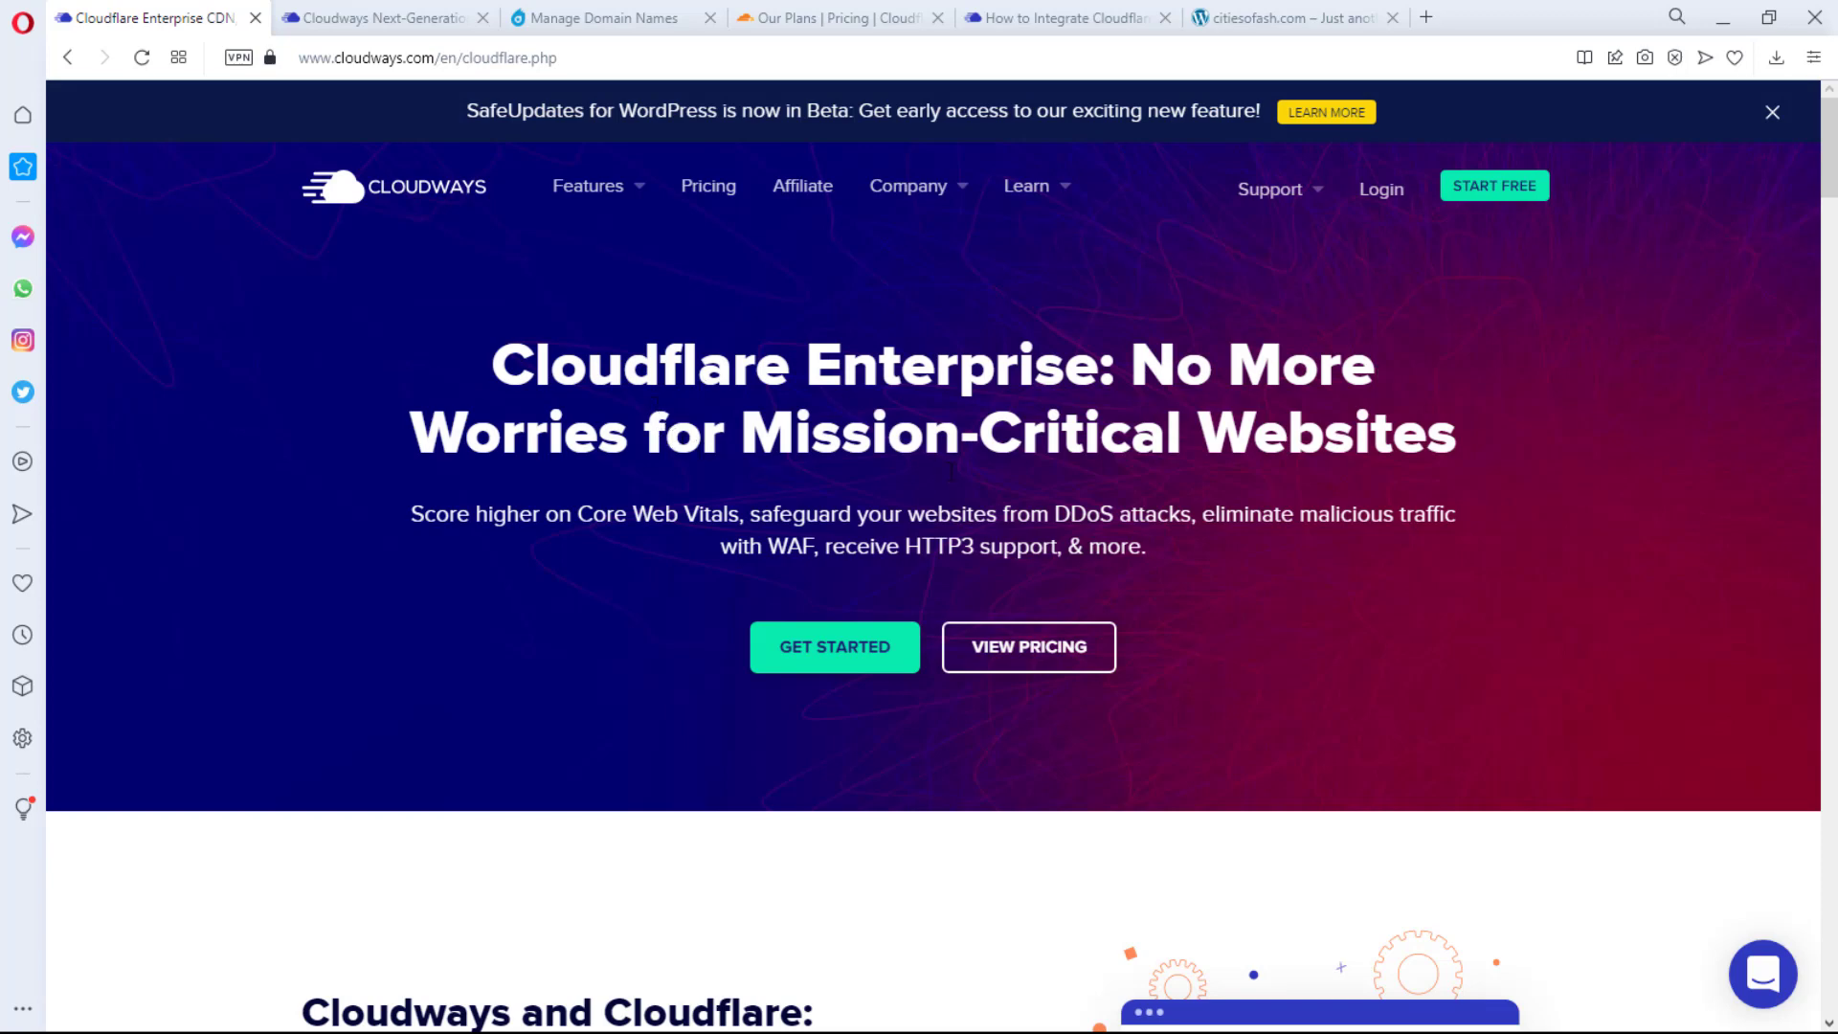
pyautogui.scroll(-3, 952, 469)
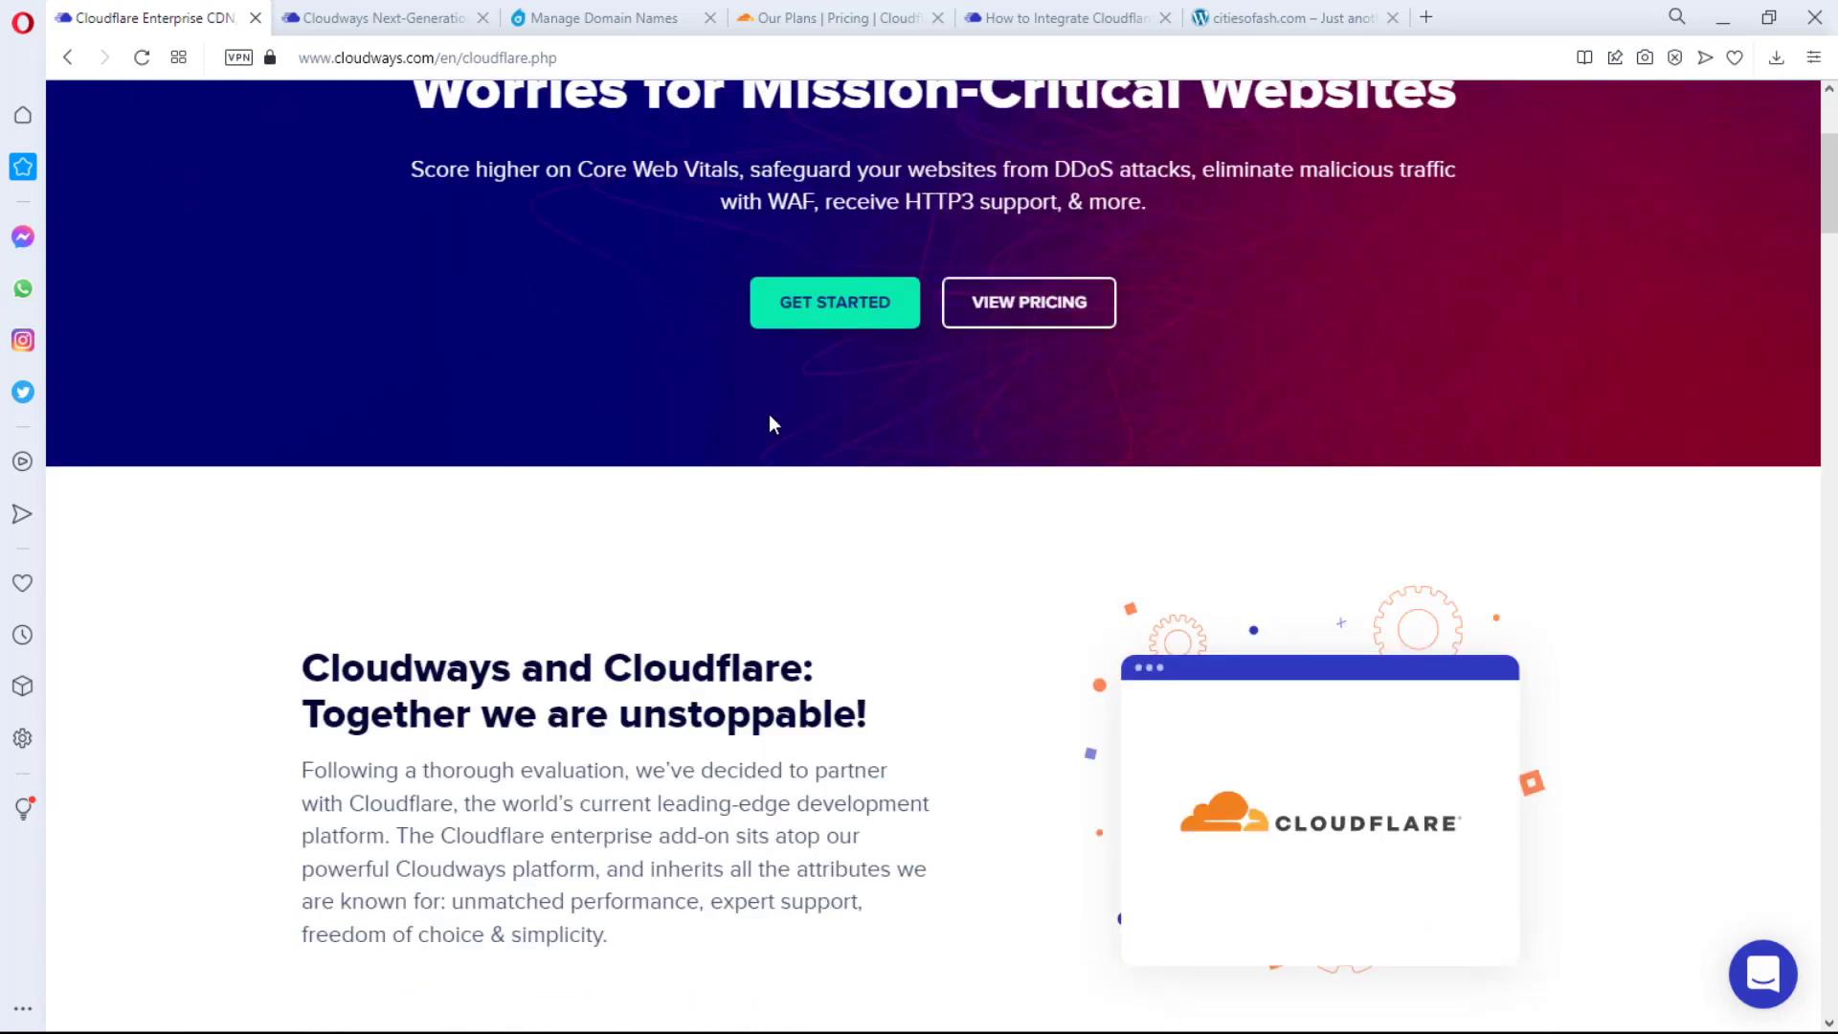
pyautogui.scroll(2, 766, 419)
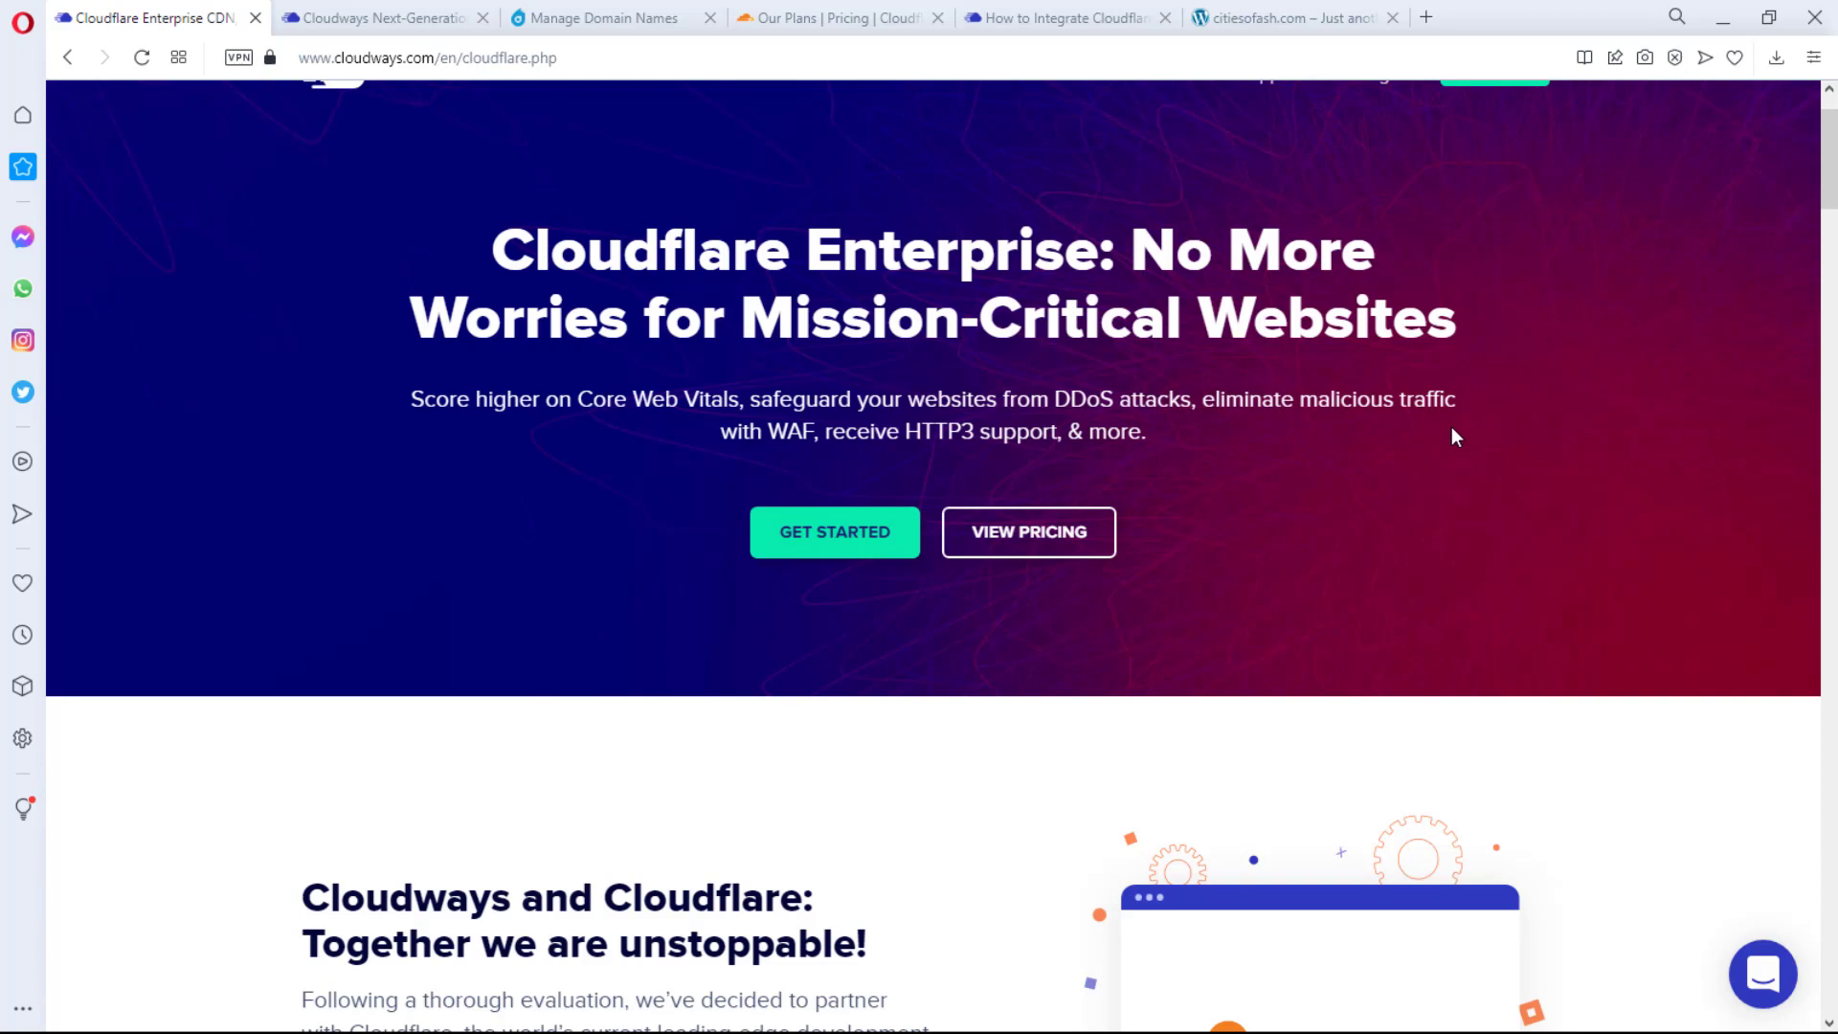
pyautogui.scroll(-5, 1452, 431)
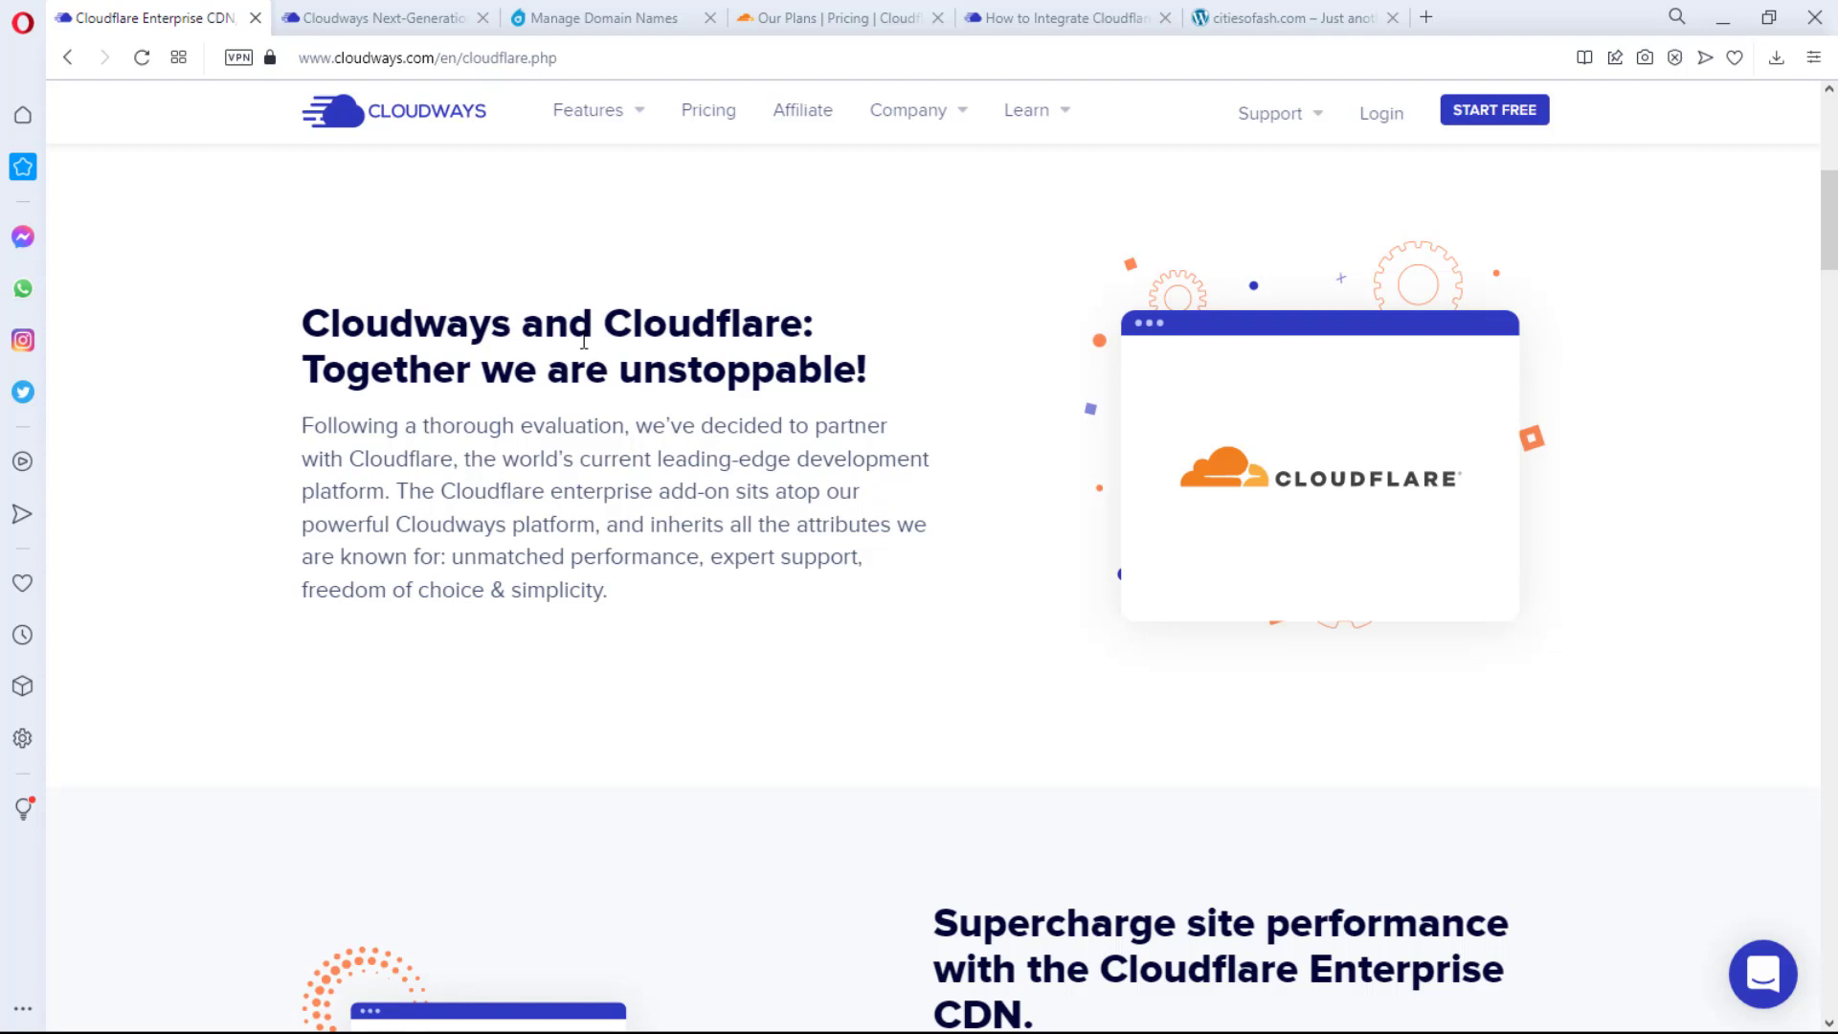
pyautogui.scroll(-10, 584, 342)
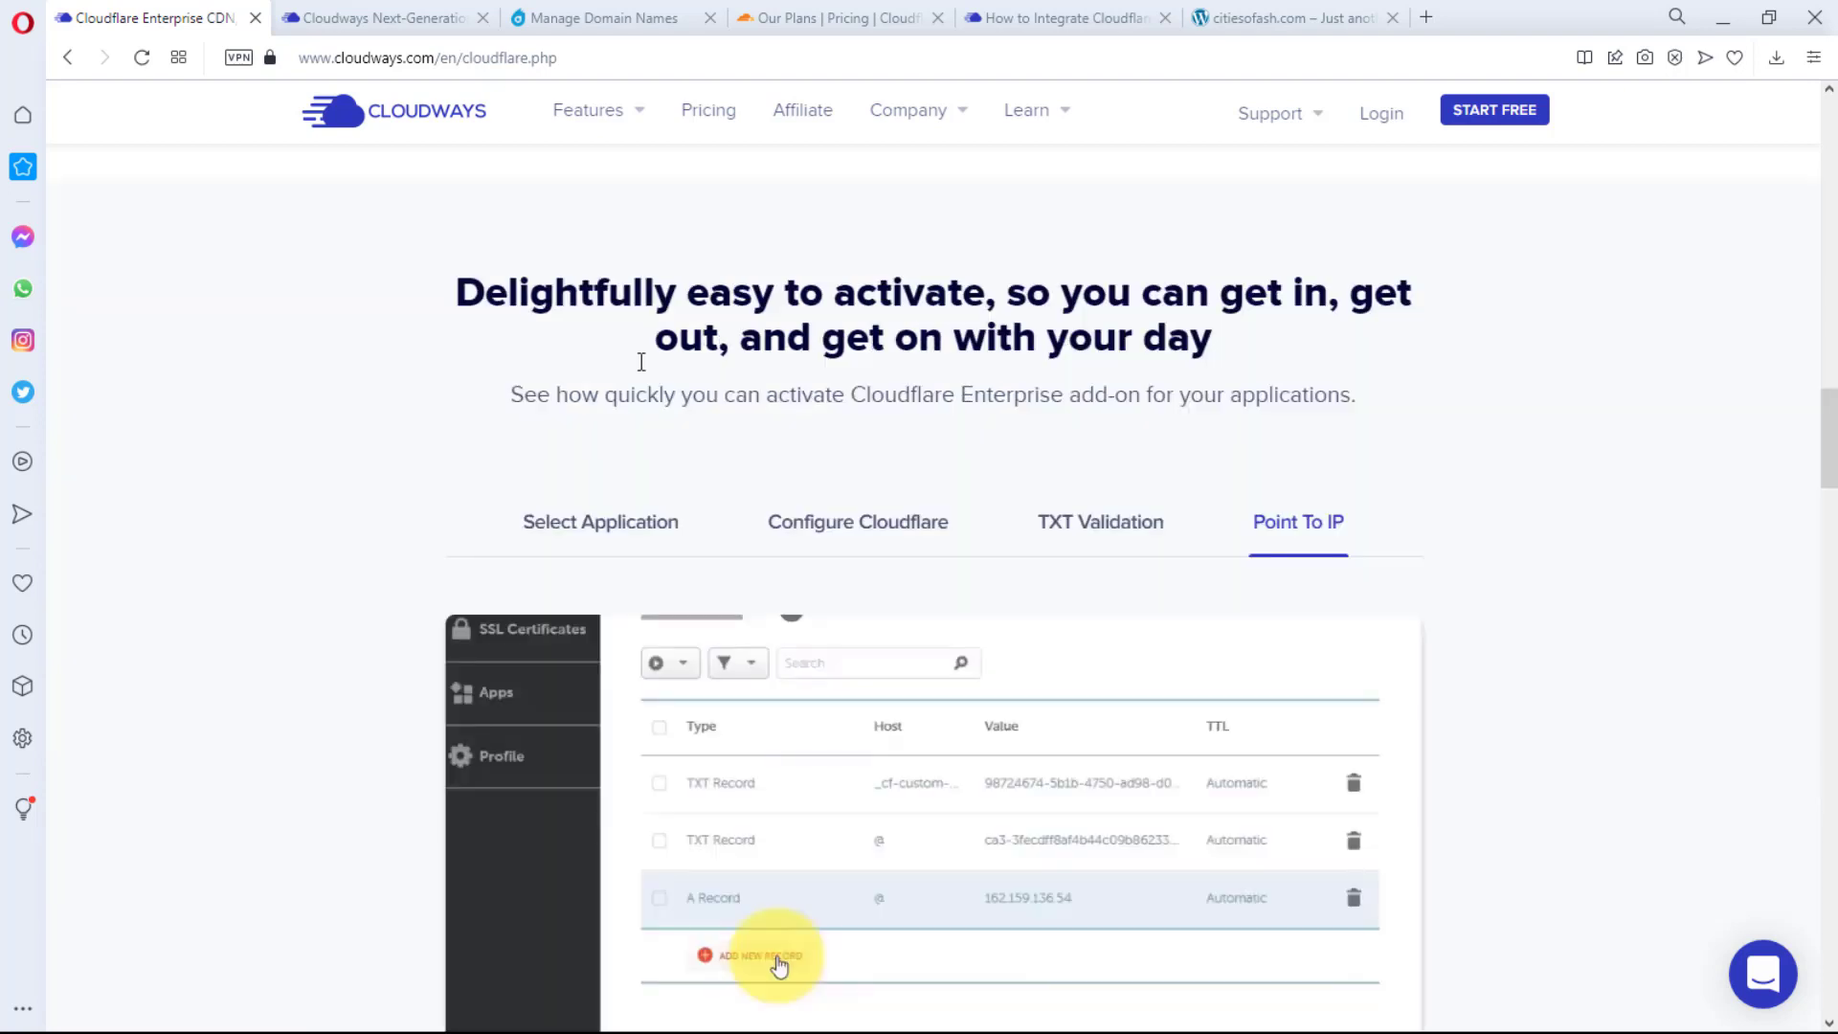
pyautogui.scroll(-1, 643, 372)
pyautogui.scroll(-10, 643, 371)
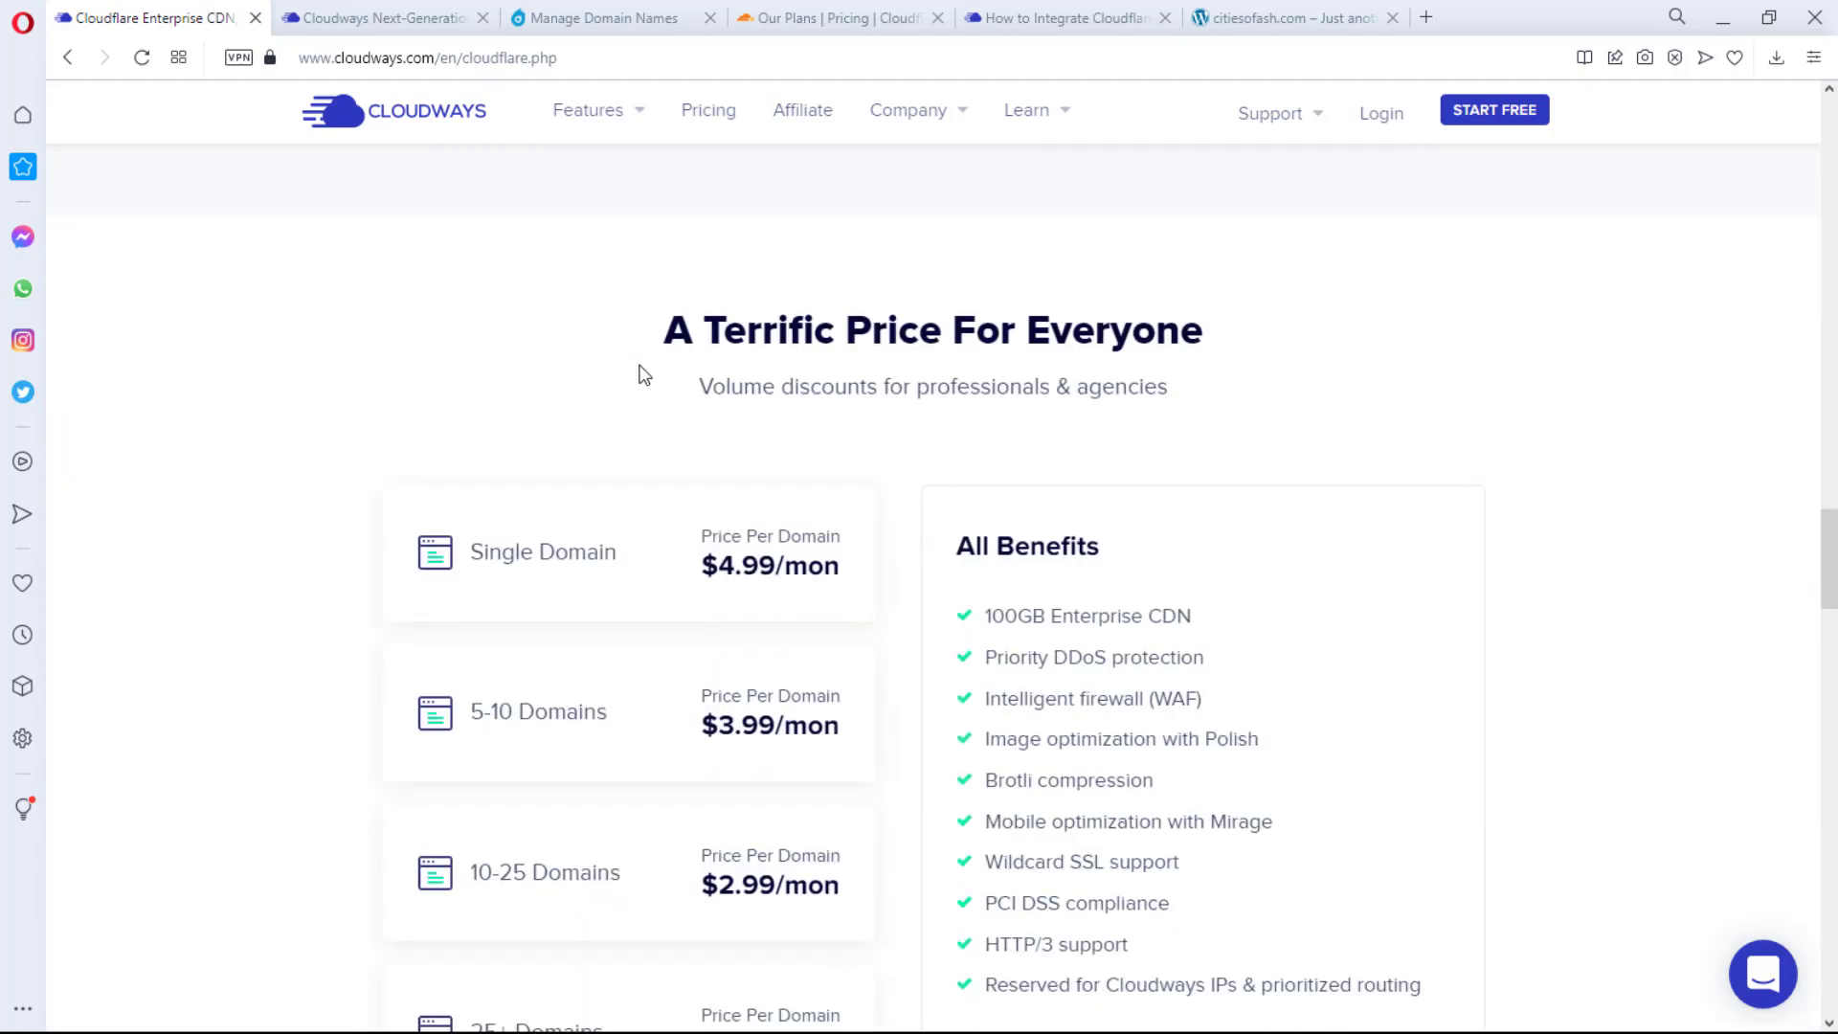
pyautogui.scroll(-1, 640, 368)
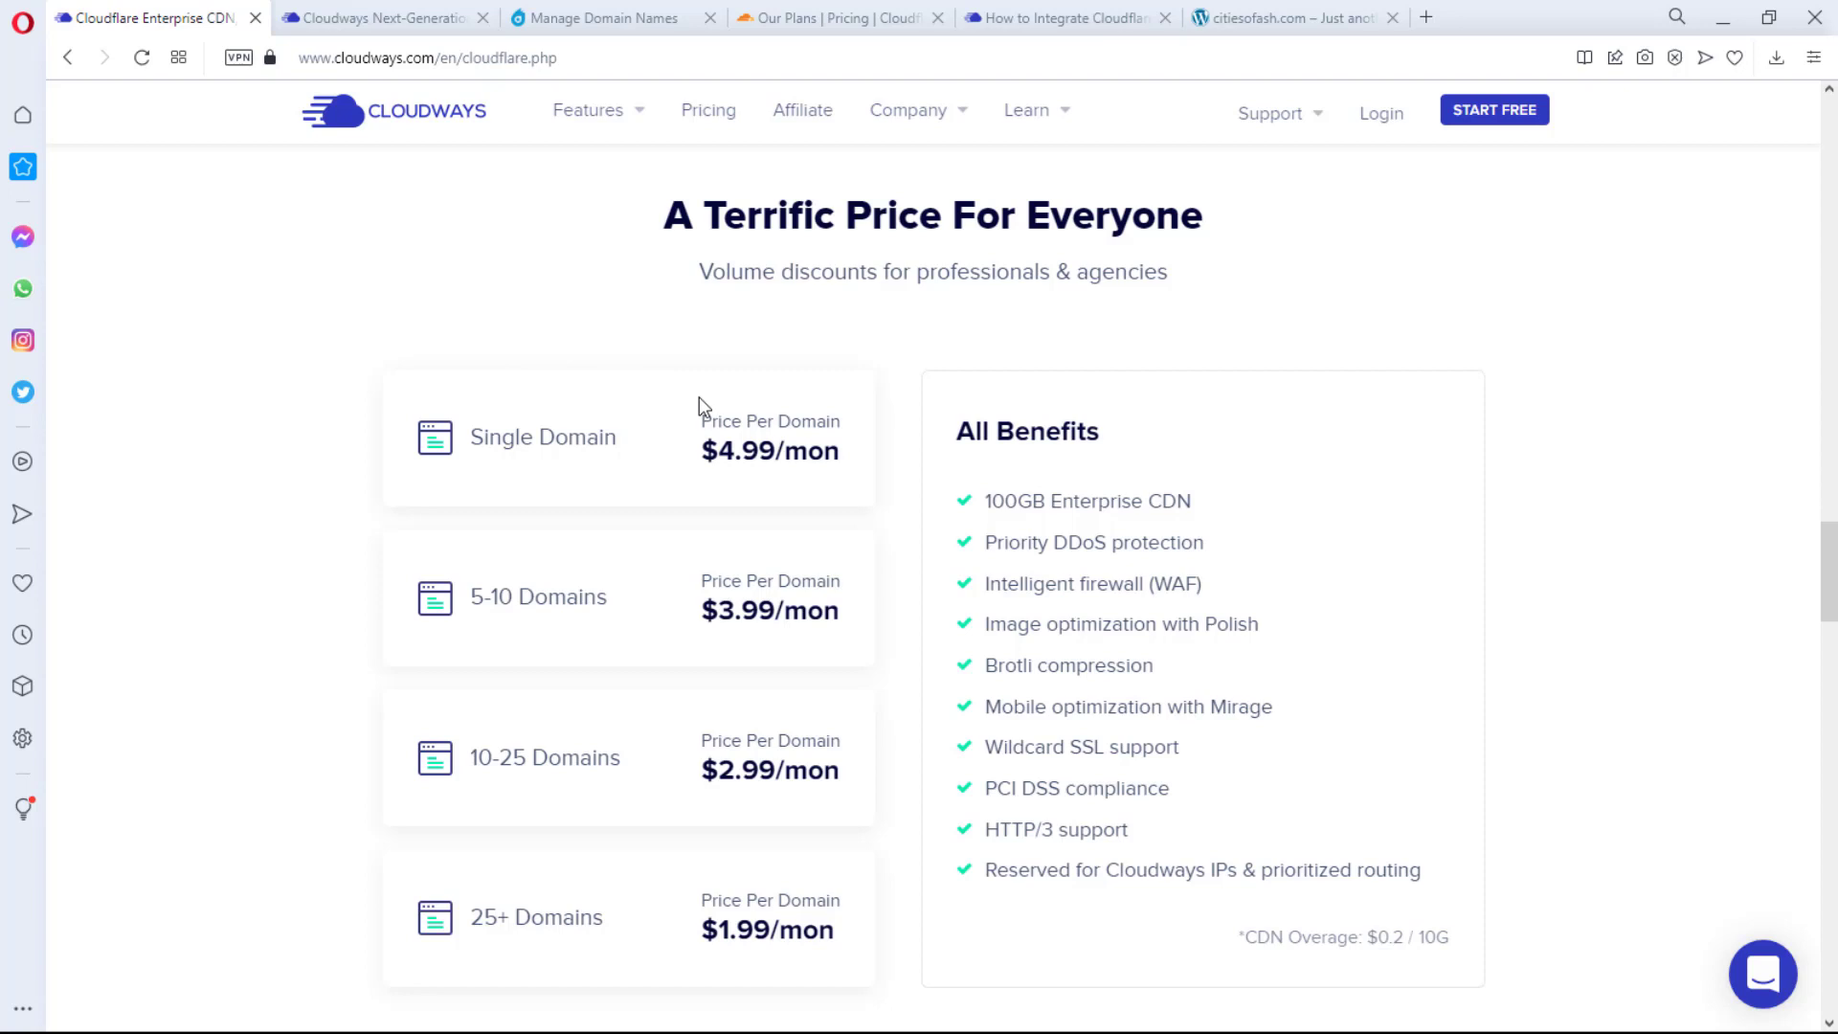
pyautogui.scroll(-1, 699, 396)
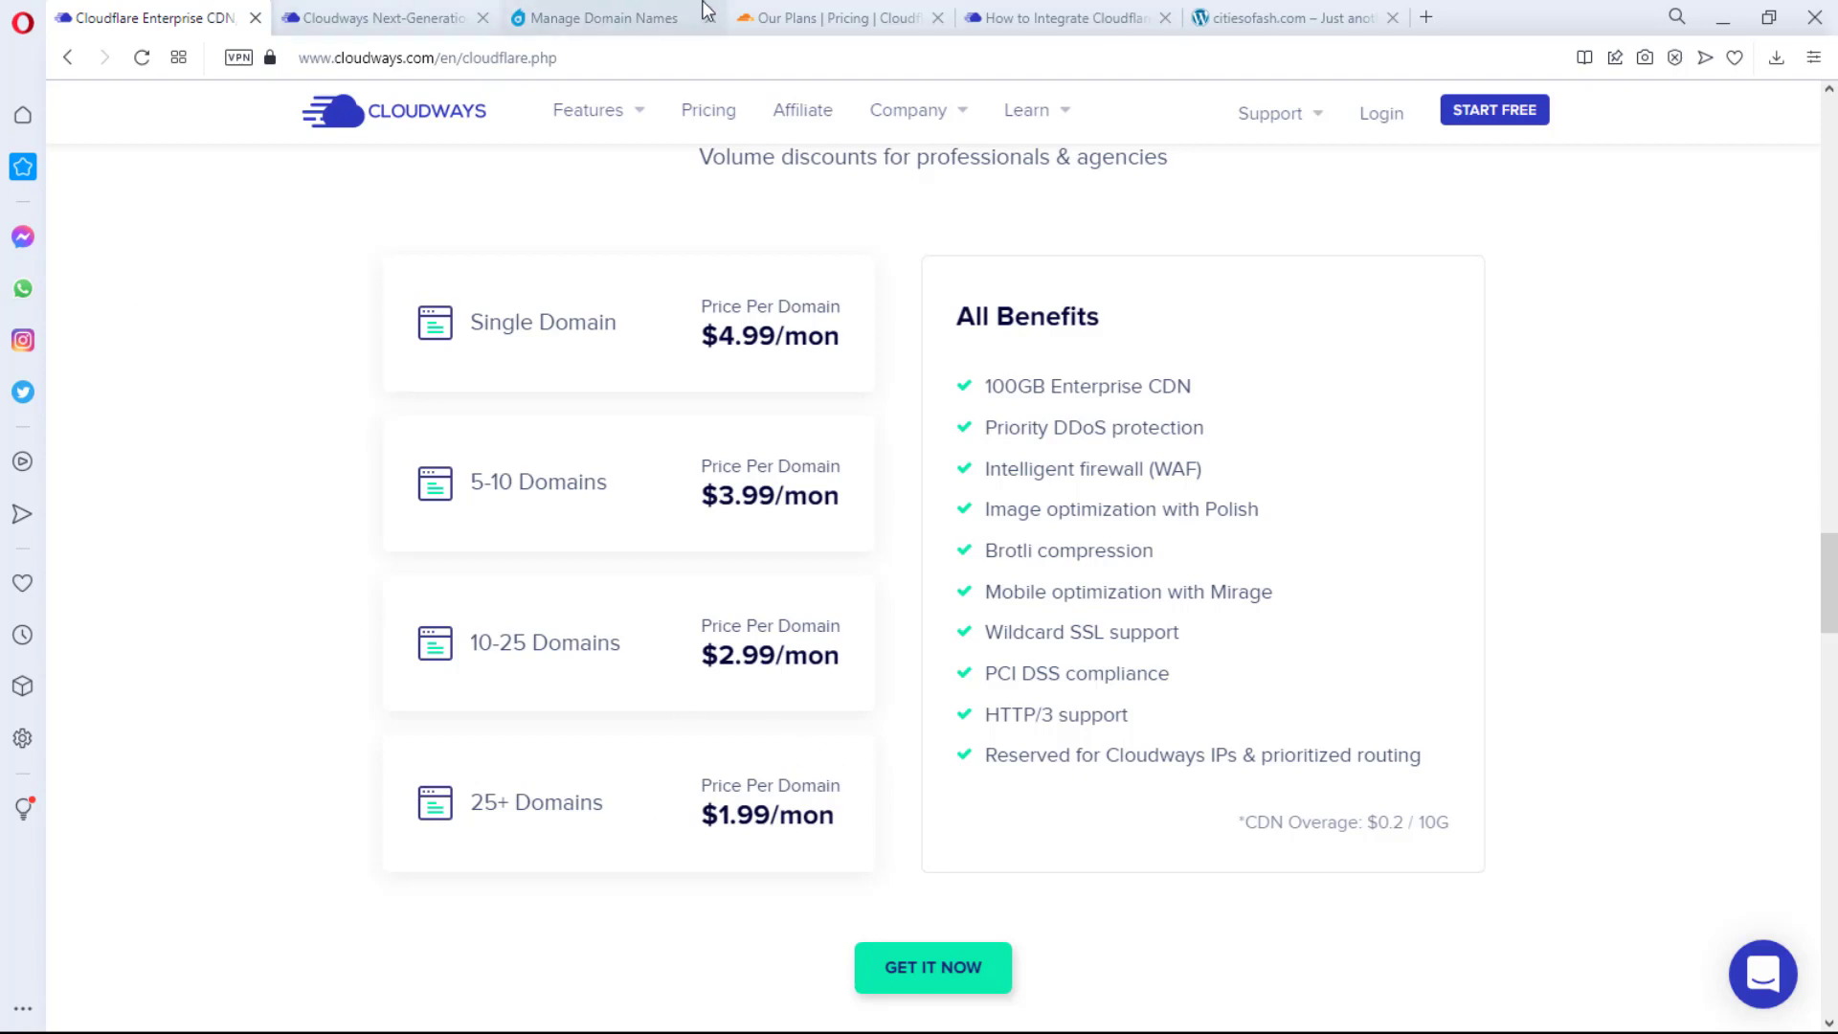
pyautogui.click(765, 14)
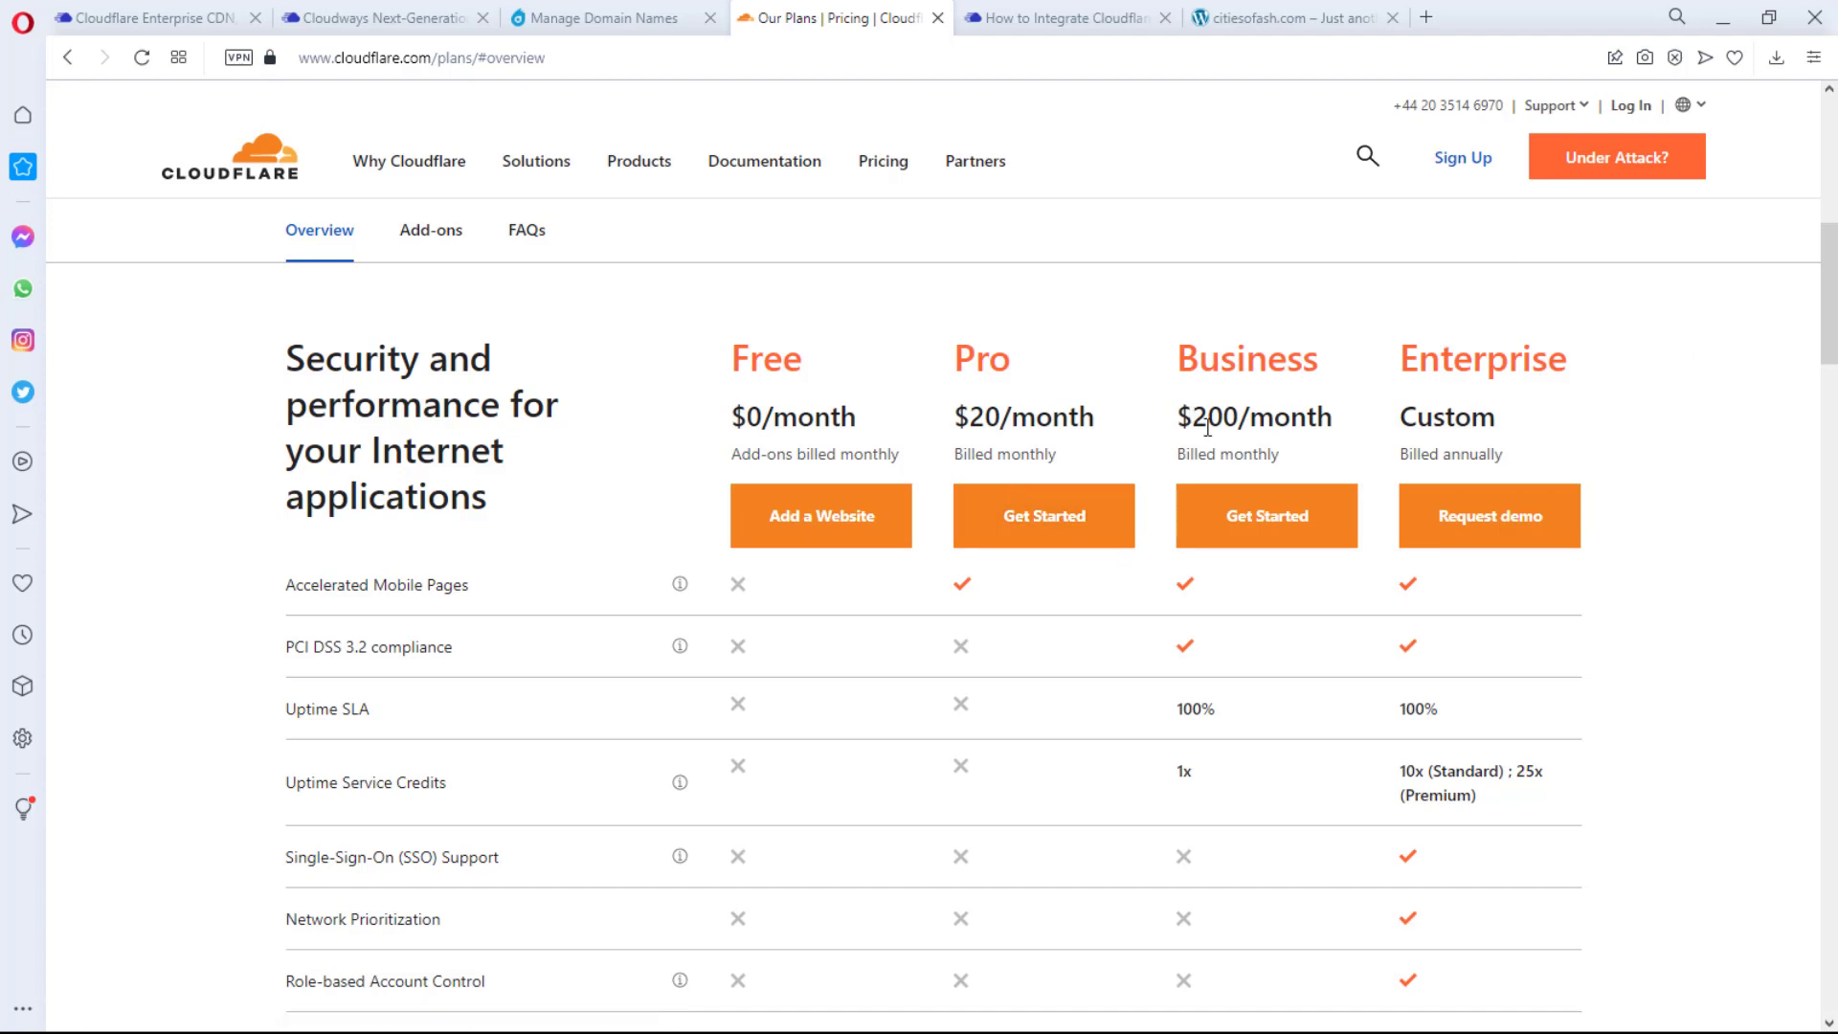
pyautogui.click(141, 18)
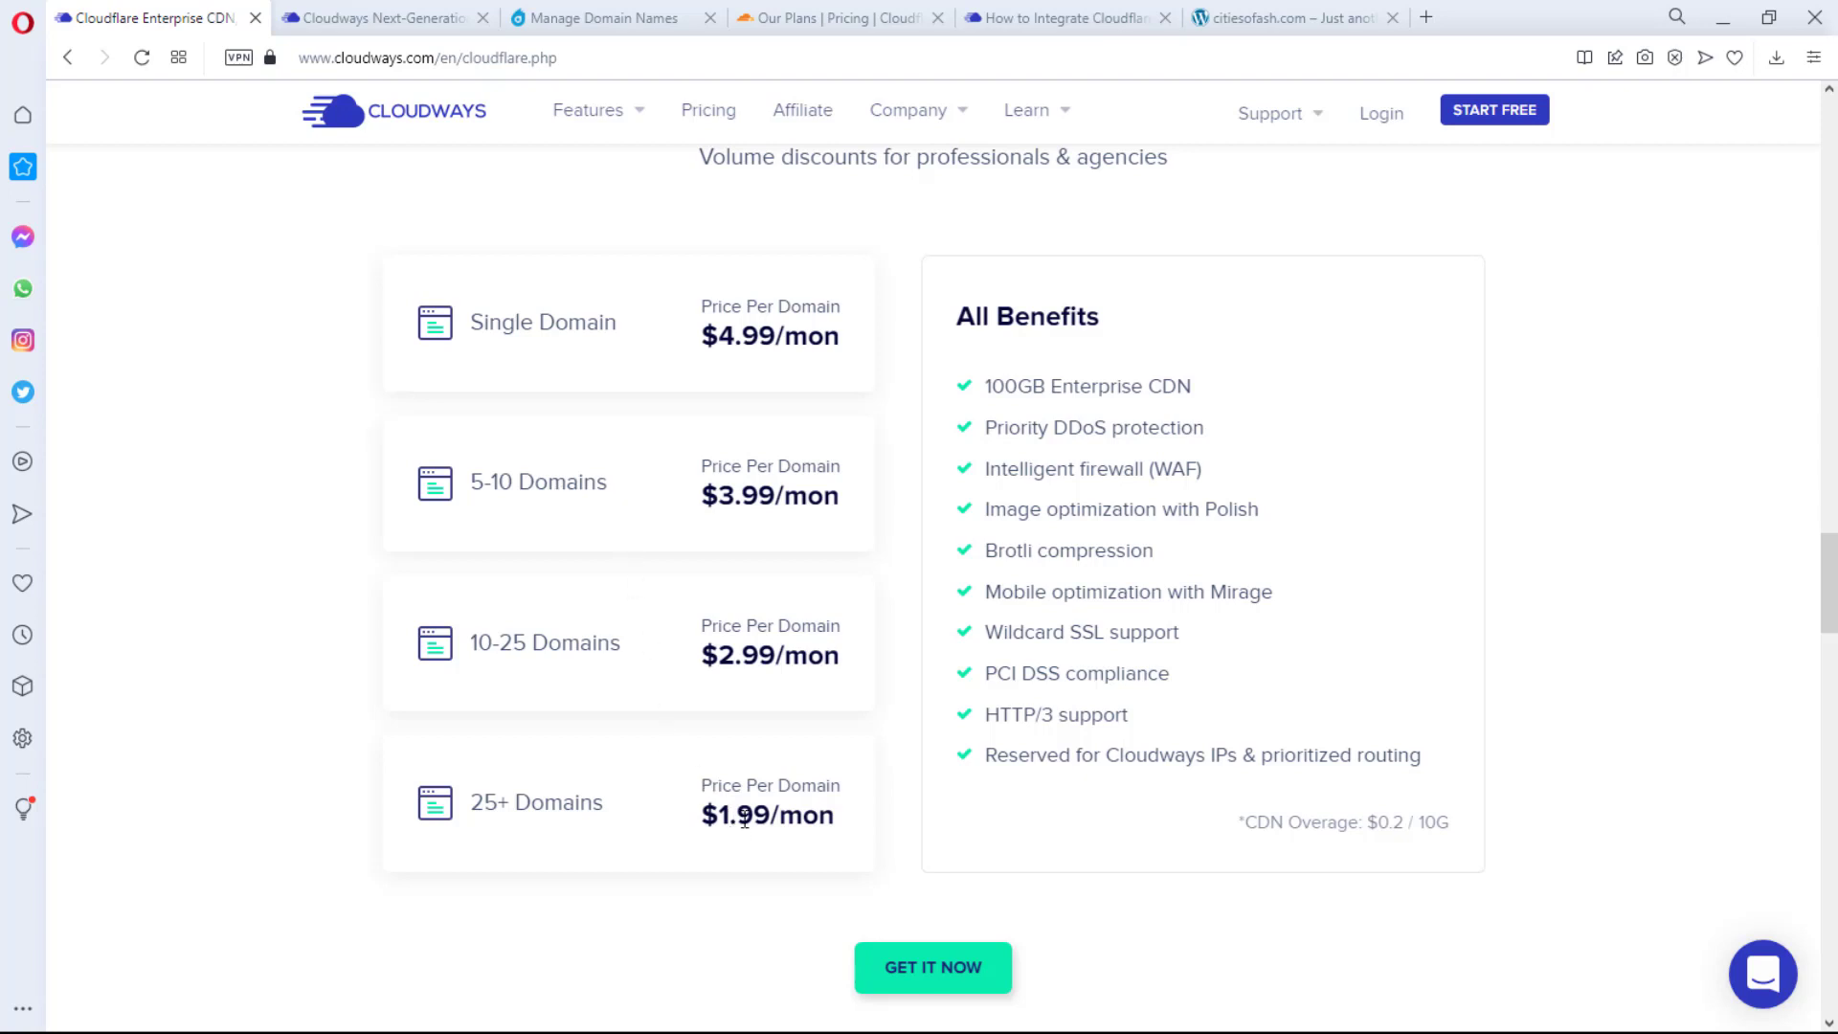
# Step: Look through the customer testimonials, frequently asked questions and pricing on the Cloudways Cloudflare Enterprise page
pyautogui.scroll(-3, 744, 815)
pyautogui.scroll(-3, 745, 815)
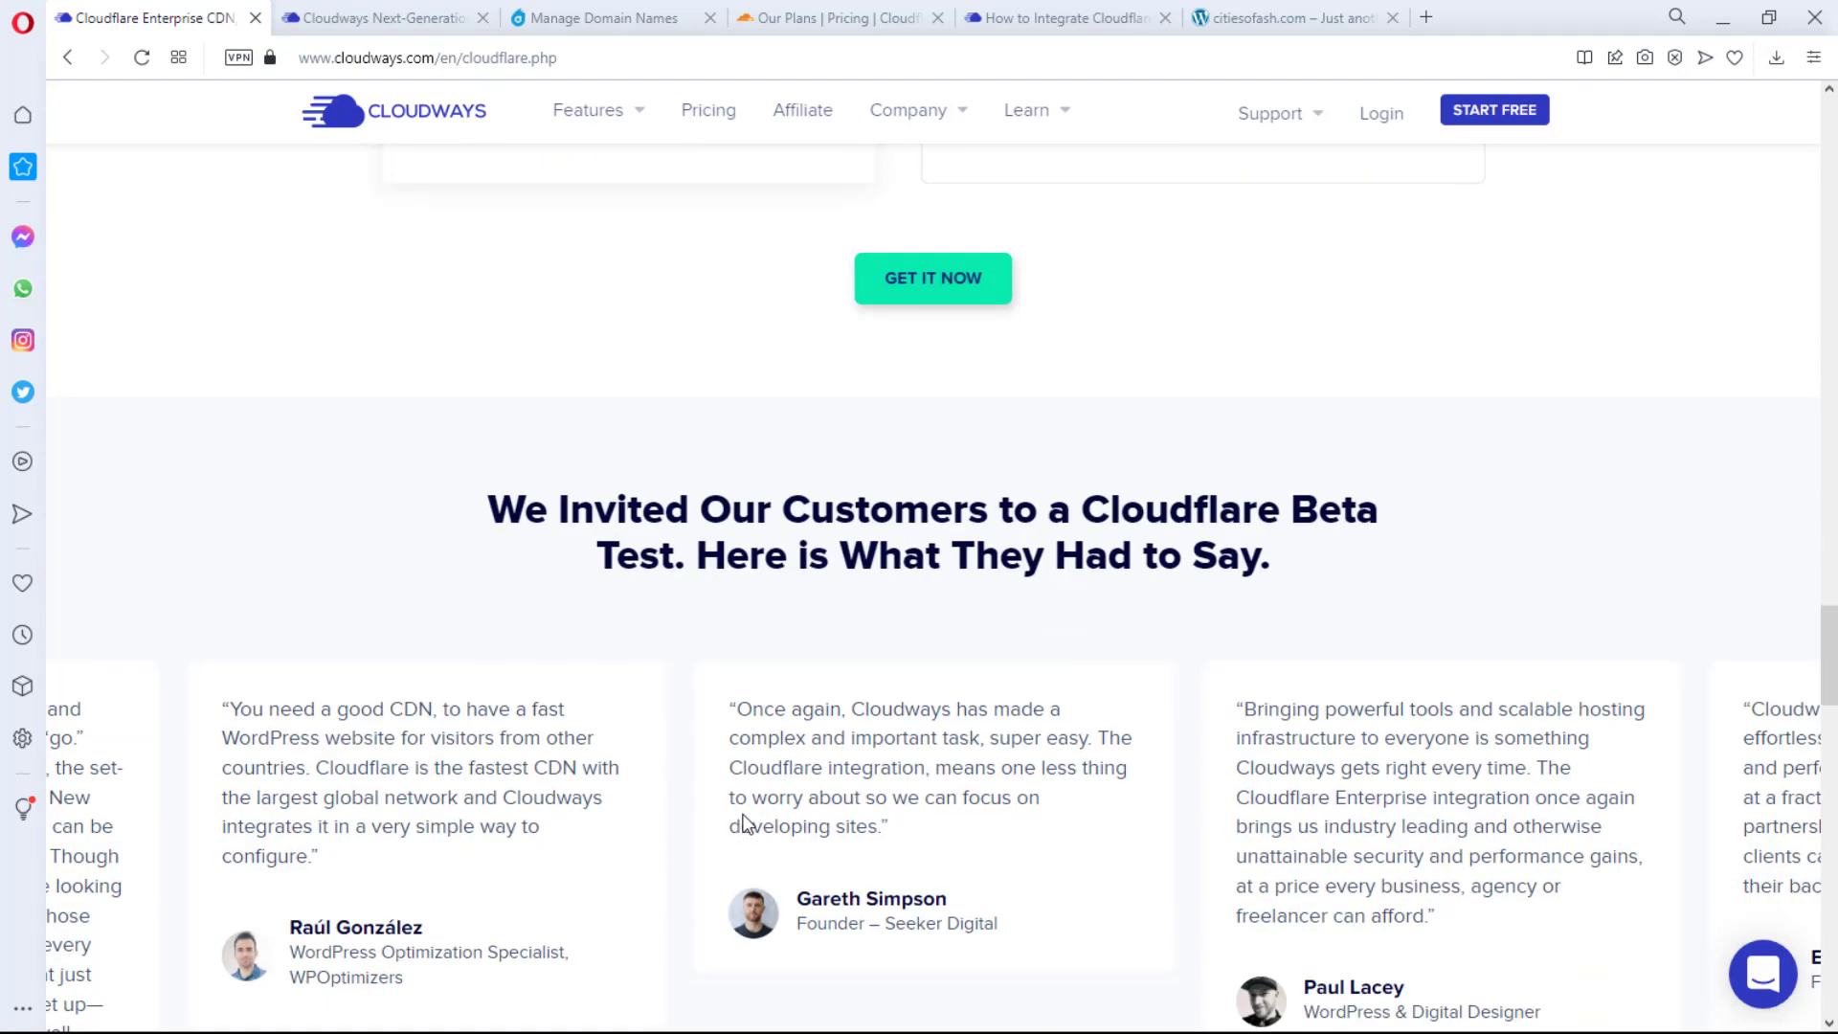
pyautogui.scroll(-4, 745, 817)
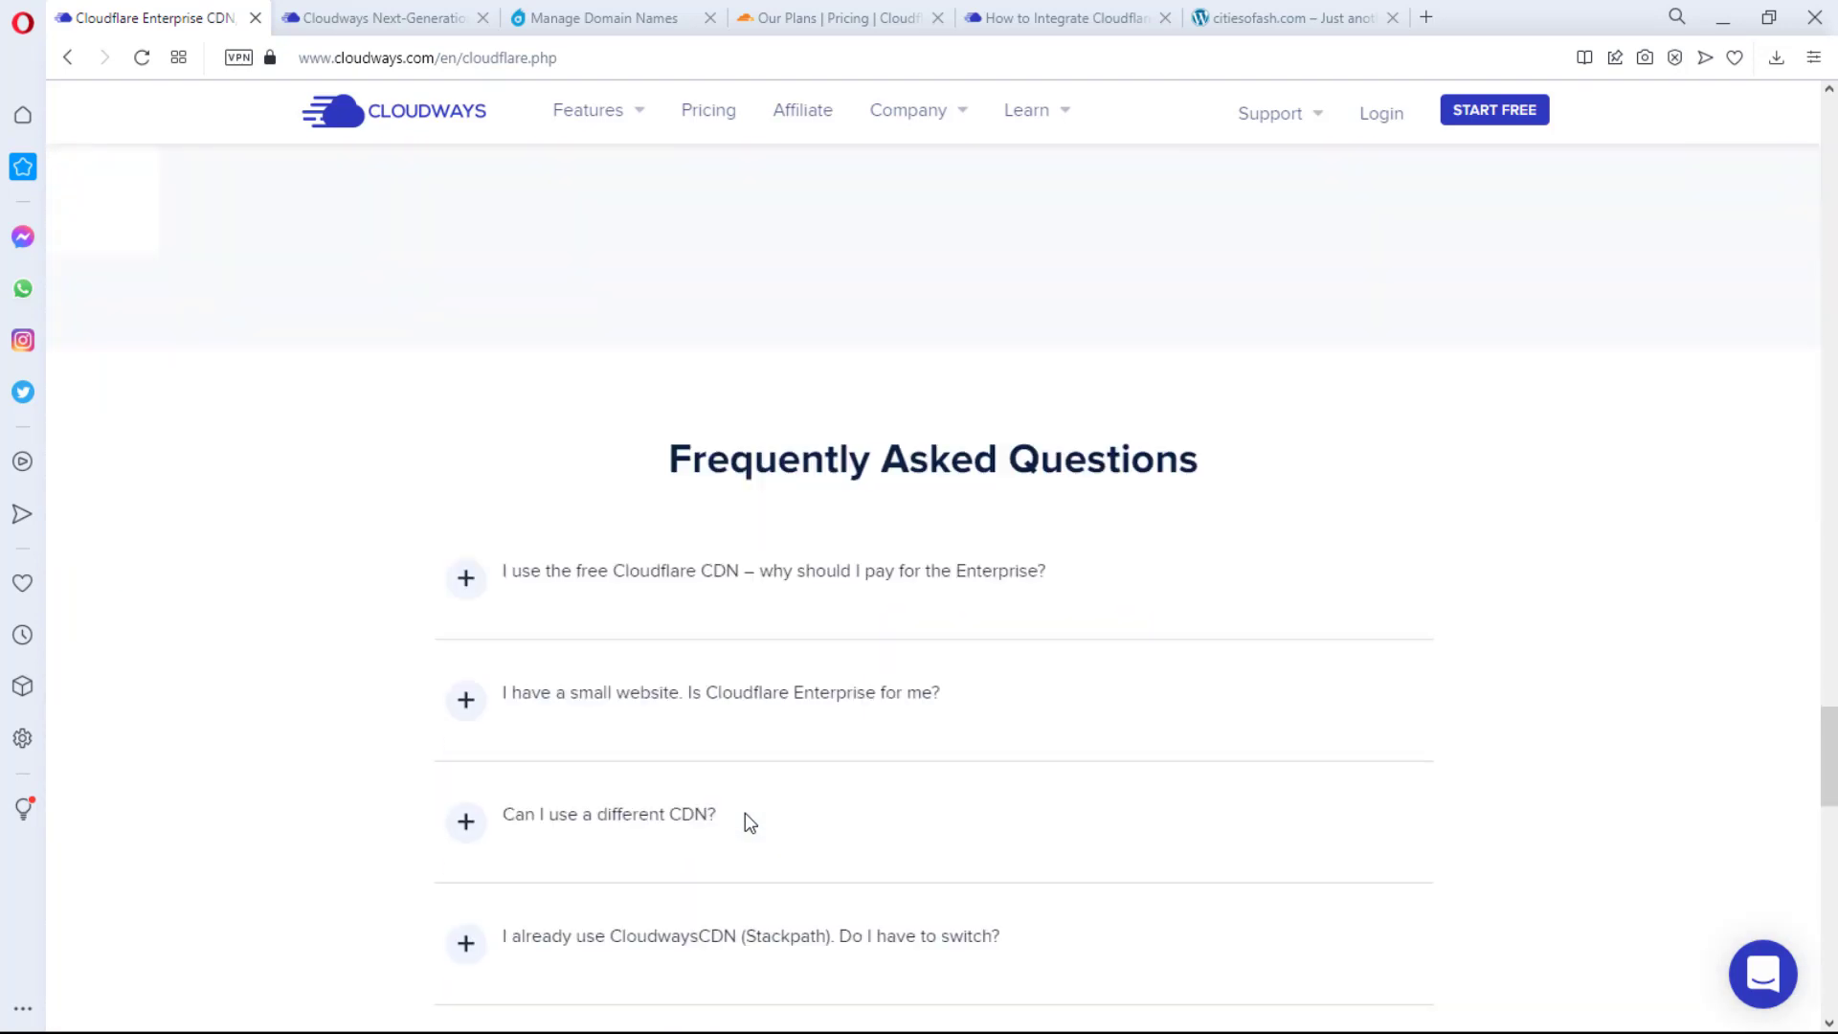
pyautogui.scroll(-5, 748, 820)
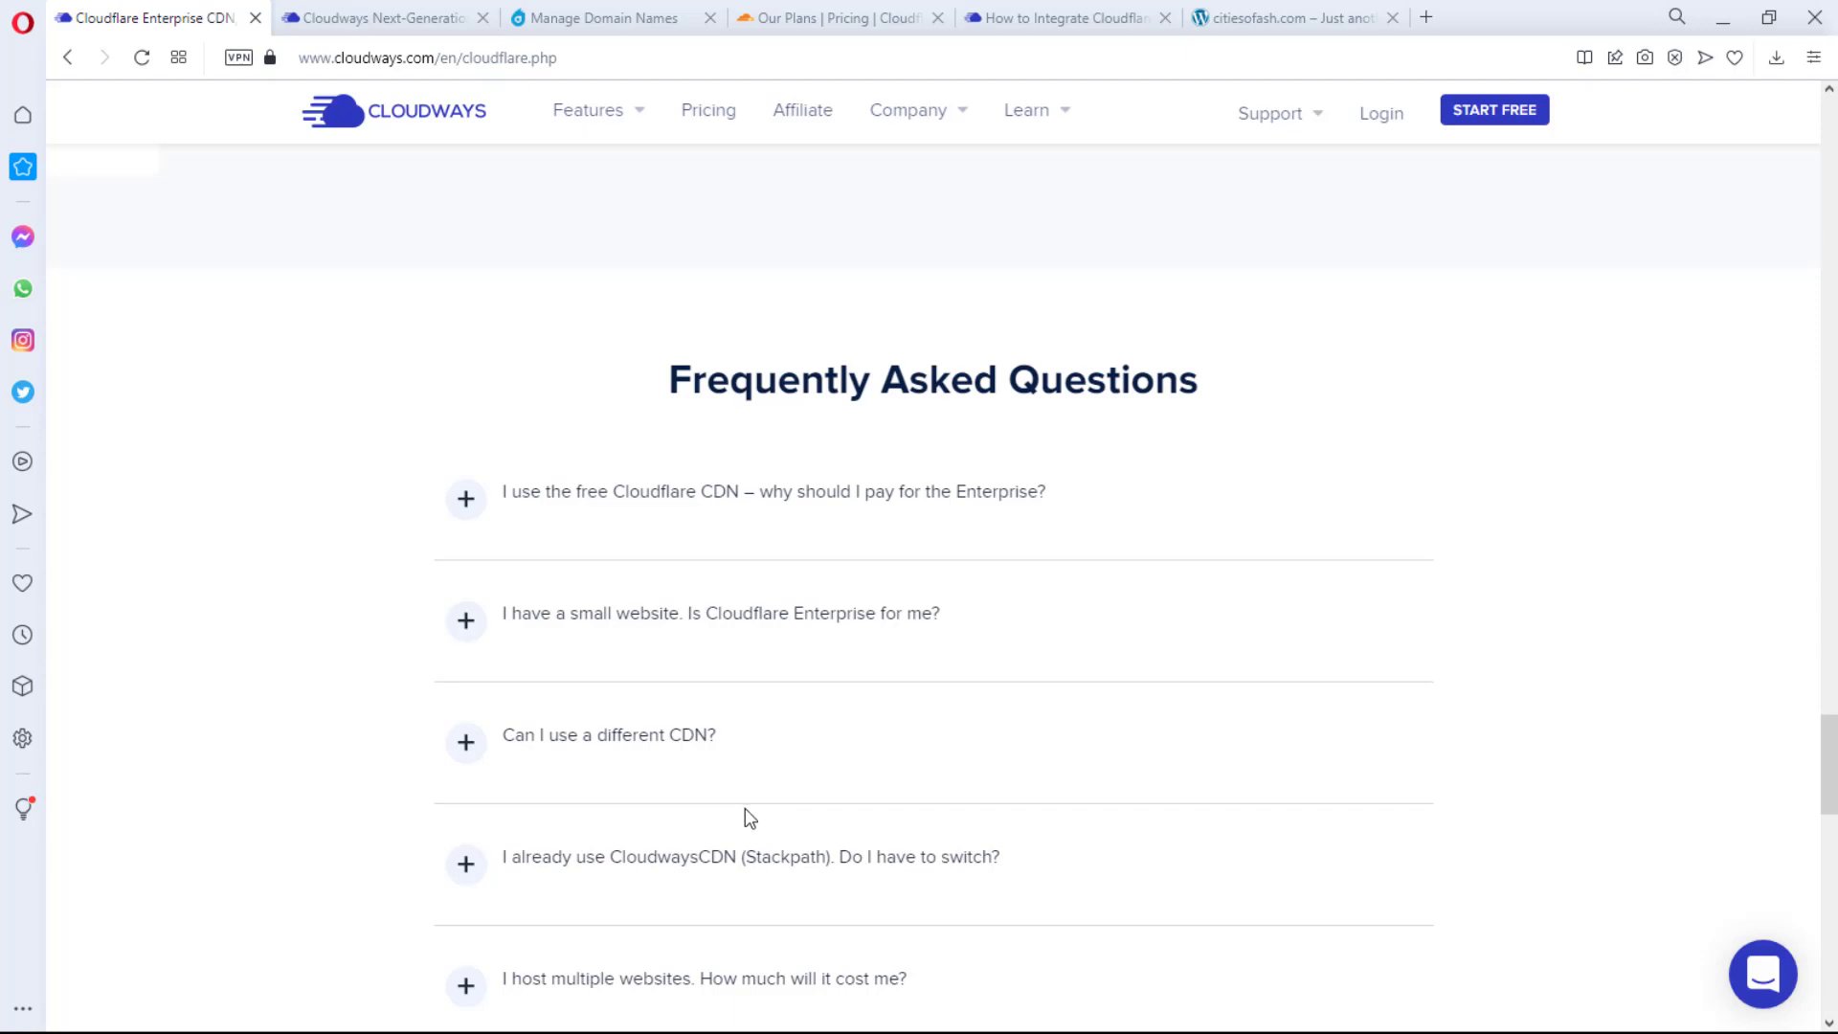
pyautogui.scroll(15, 744, 809)
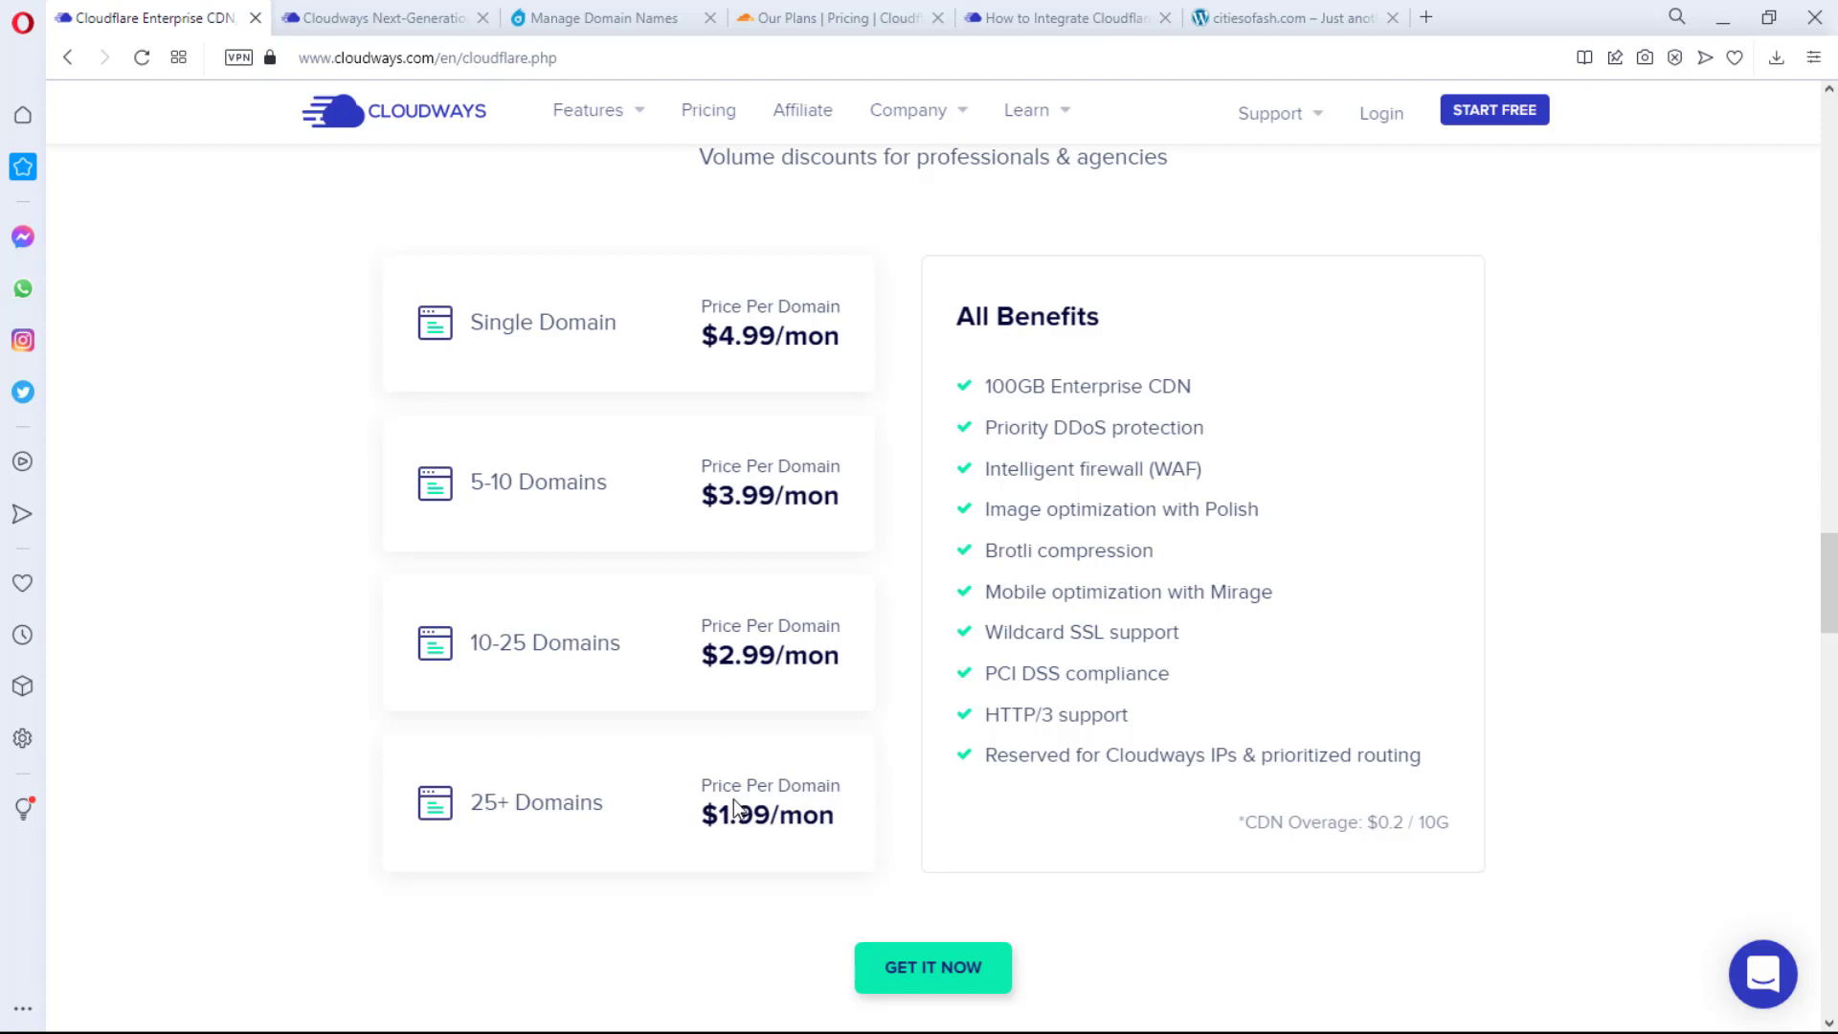
pyautogui.press('Home')
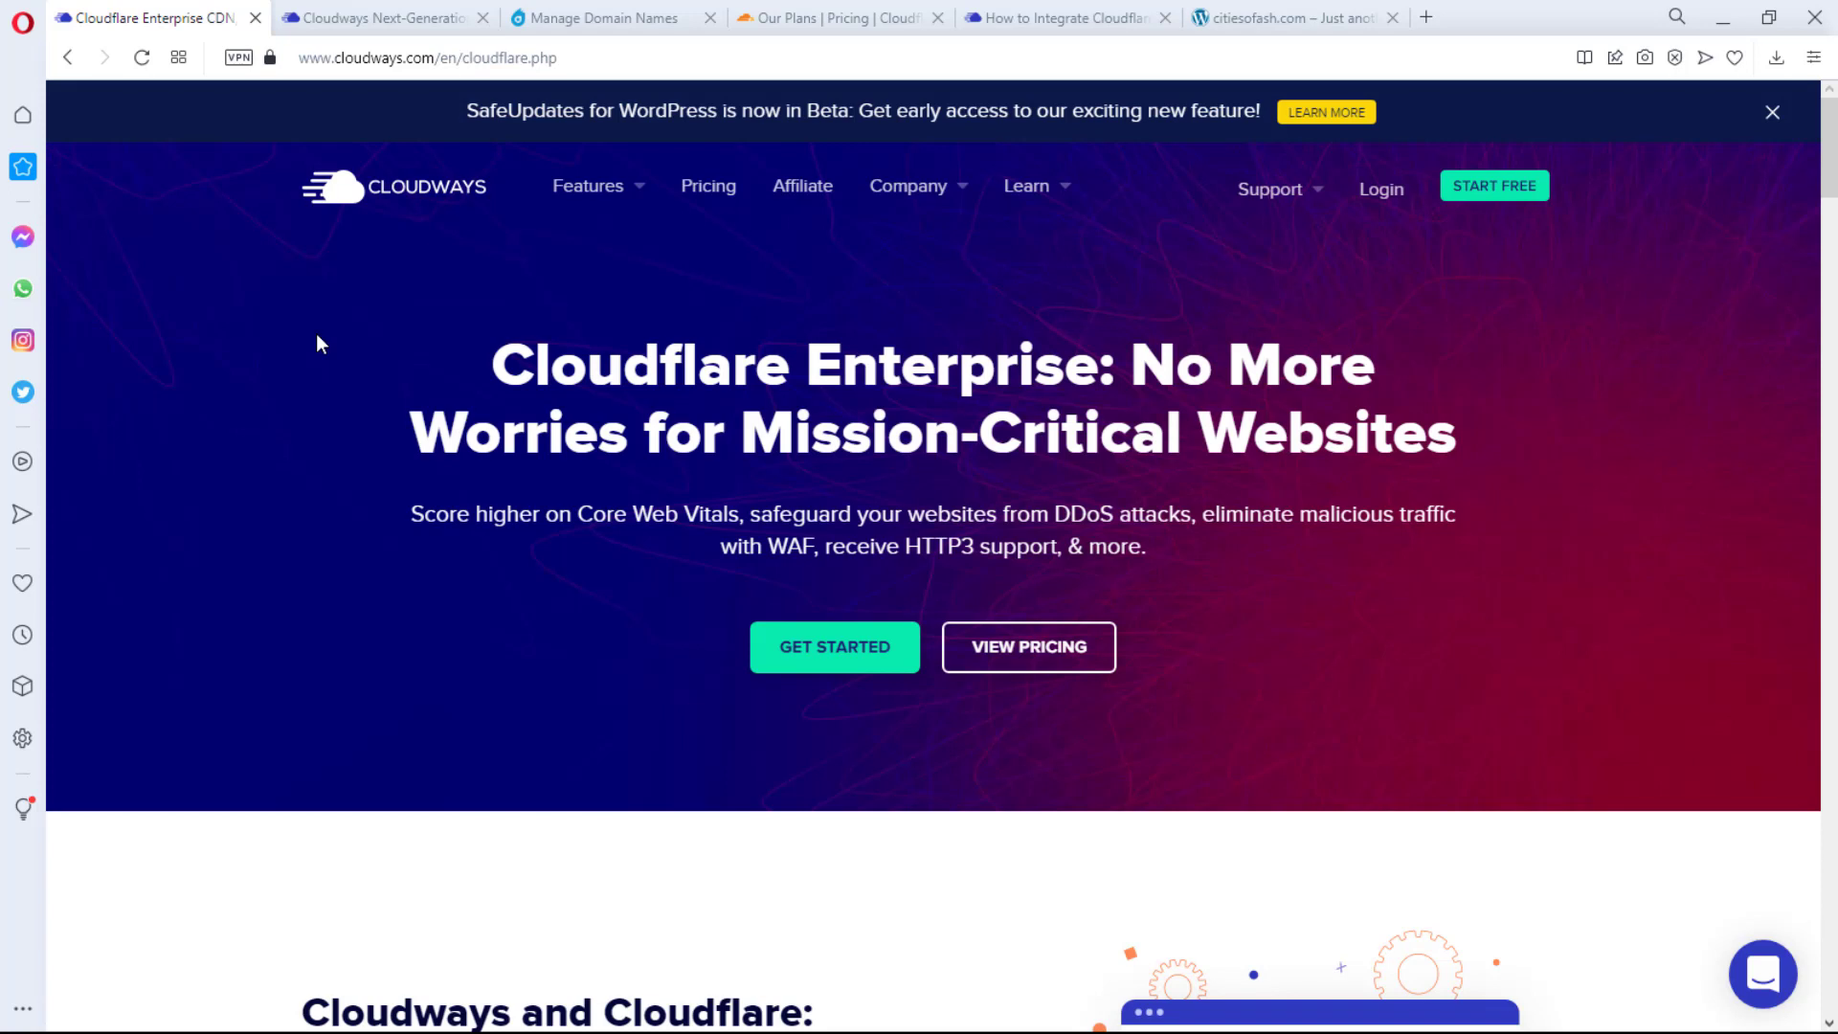
# Step: Open the xproject application on xserver in the Cloudways platform and copy the domain from its admin panel URL
pyautogui.hotkey('ctrl', 'Tab')
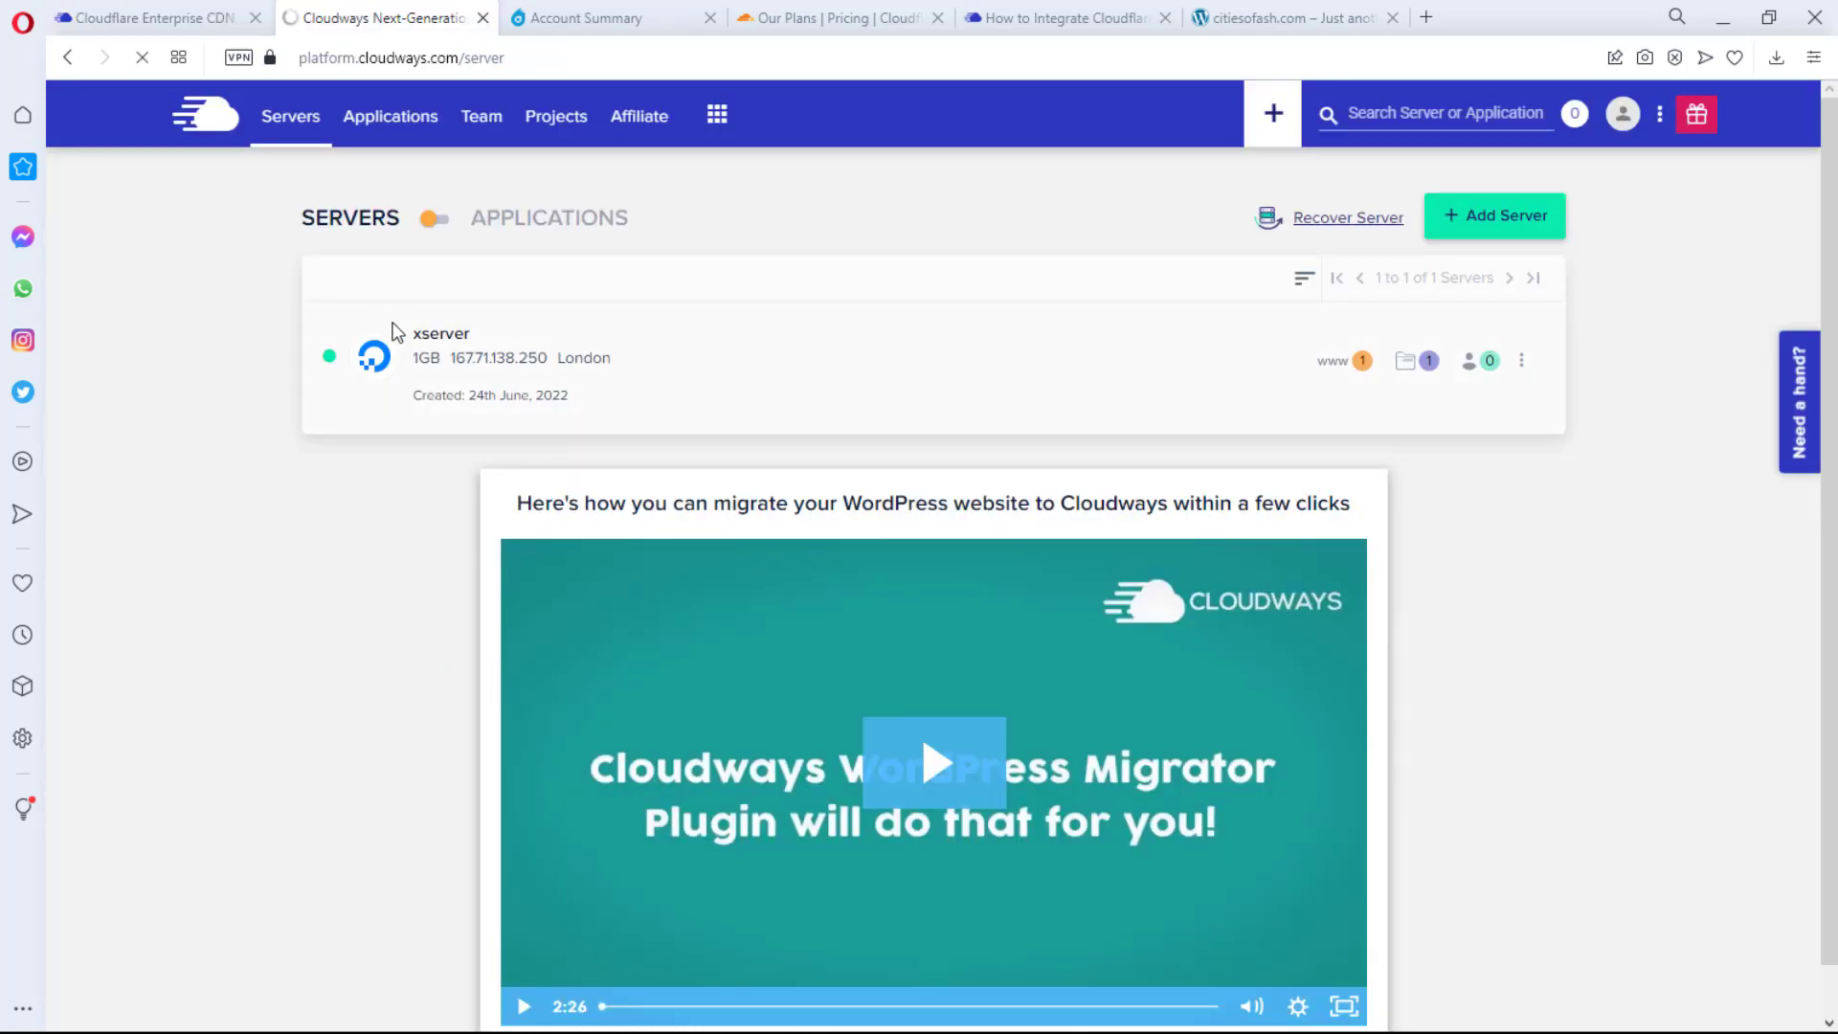
pyautogui.click(1340, 361)
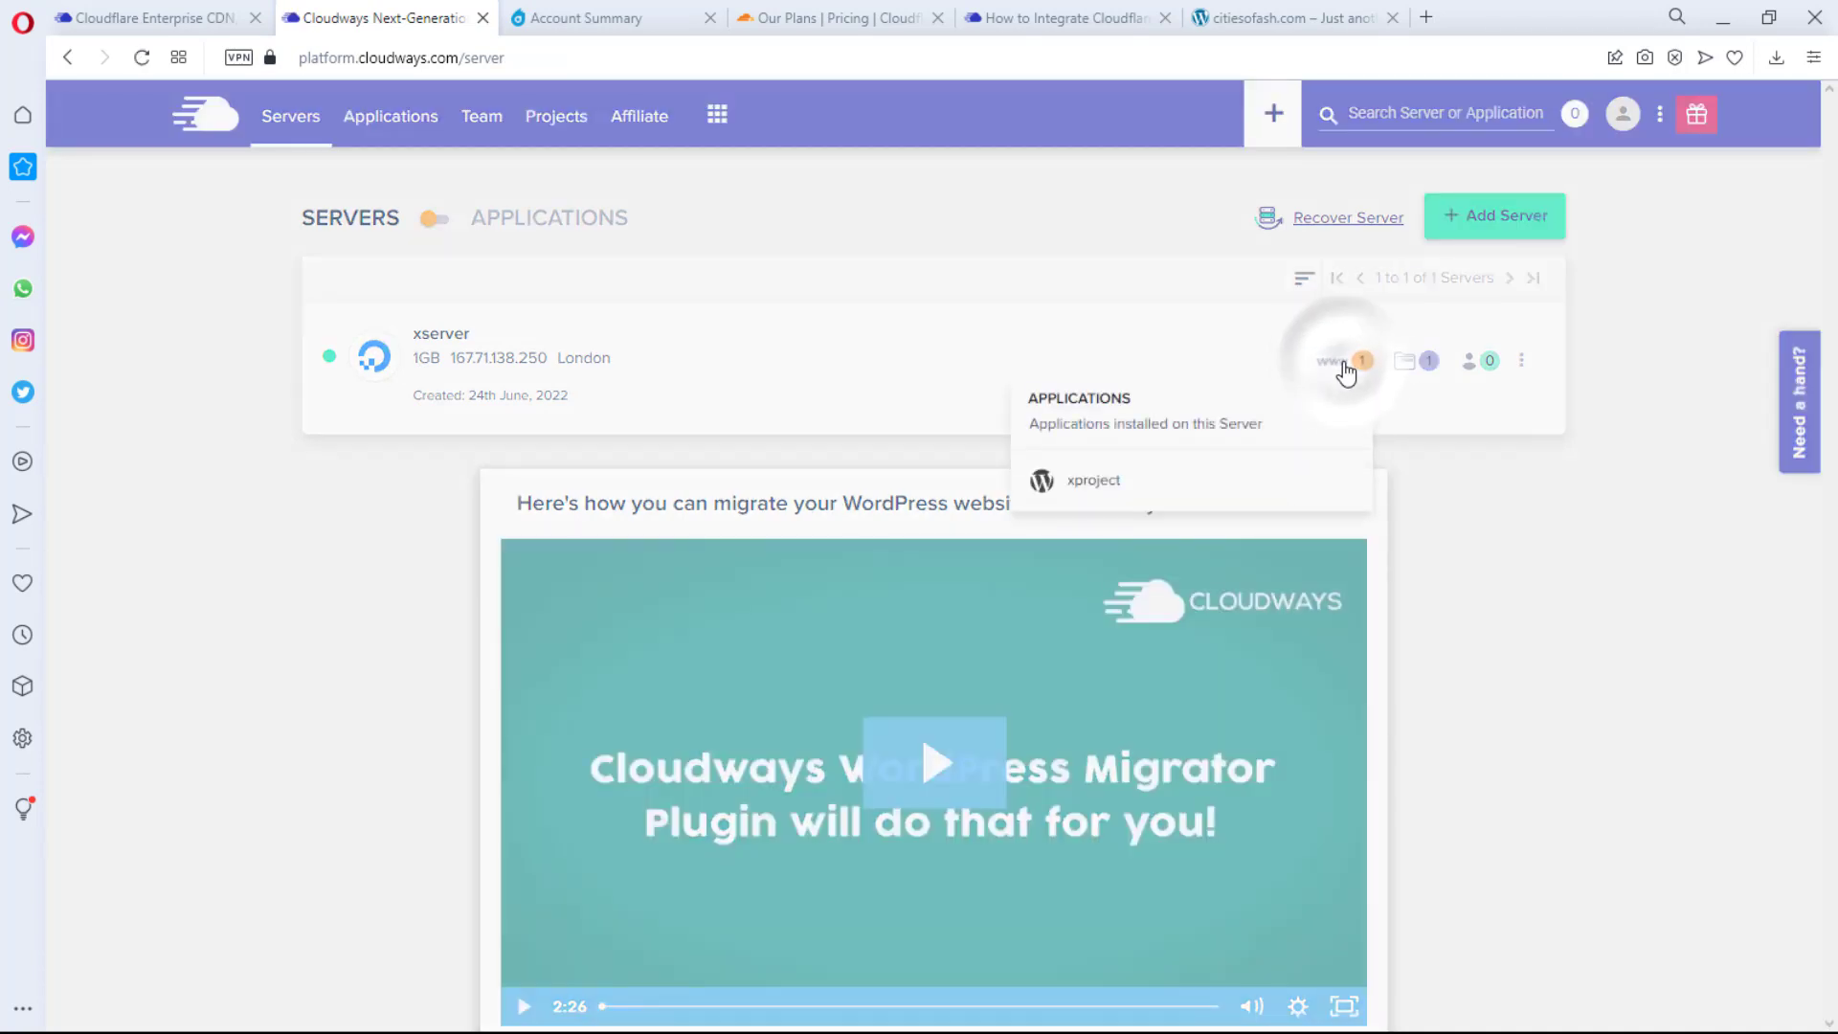
pyautogui.click(1088, 488)
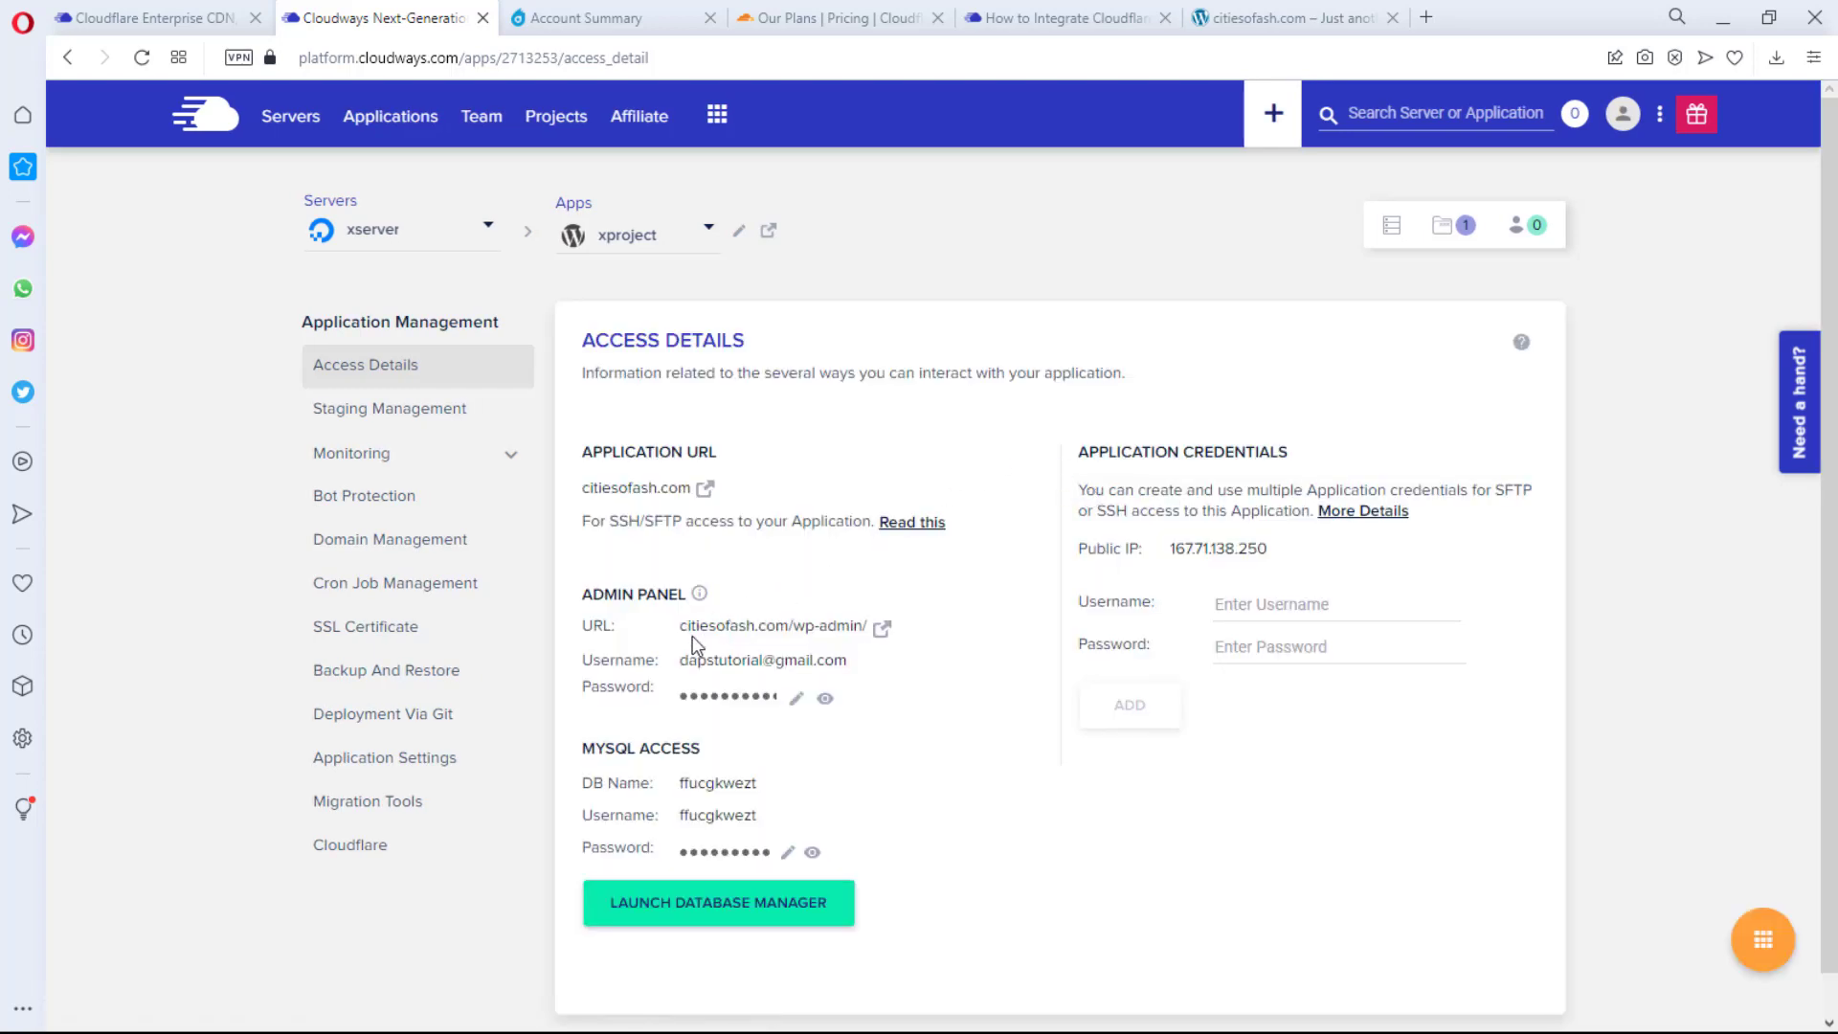
pyautogui.moveTo(677, 627); pyautogui.dragTo(790, 628)
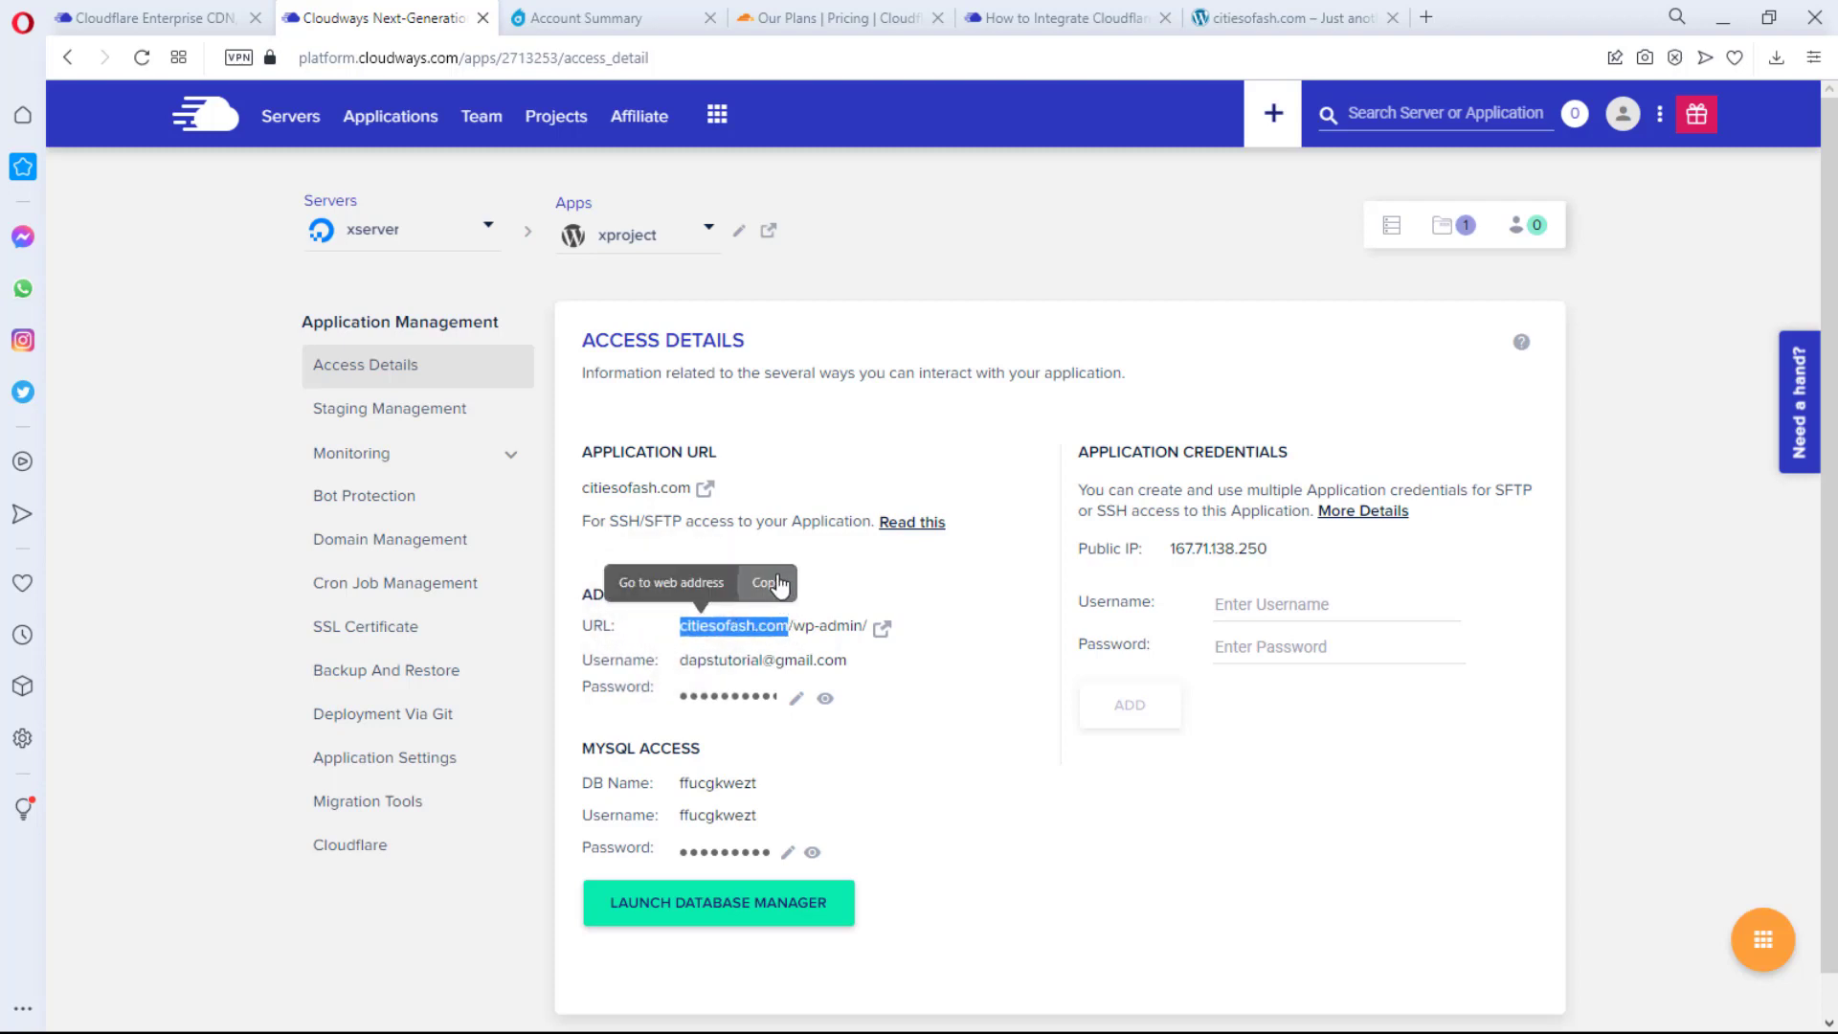
pyautogui.click(768, 578)
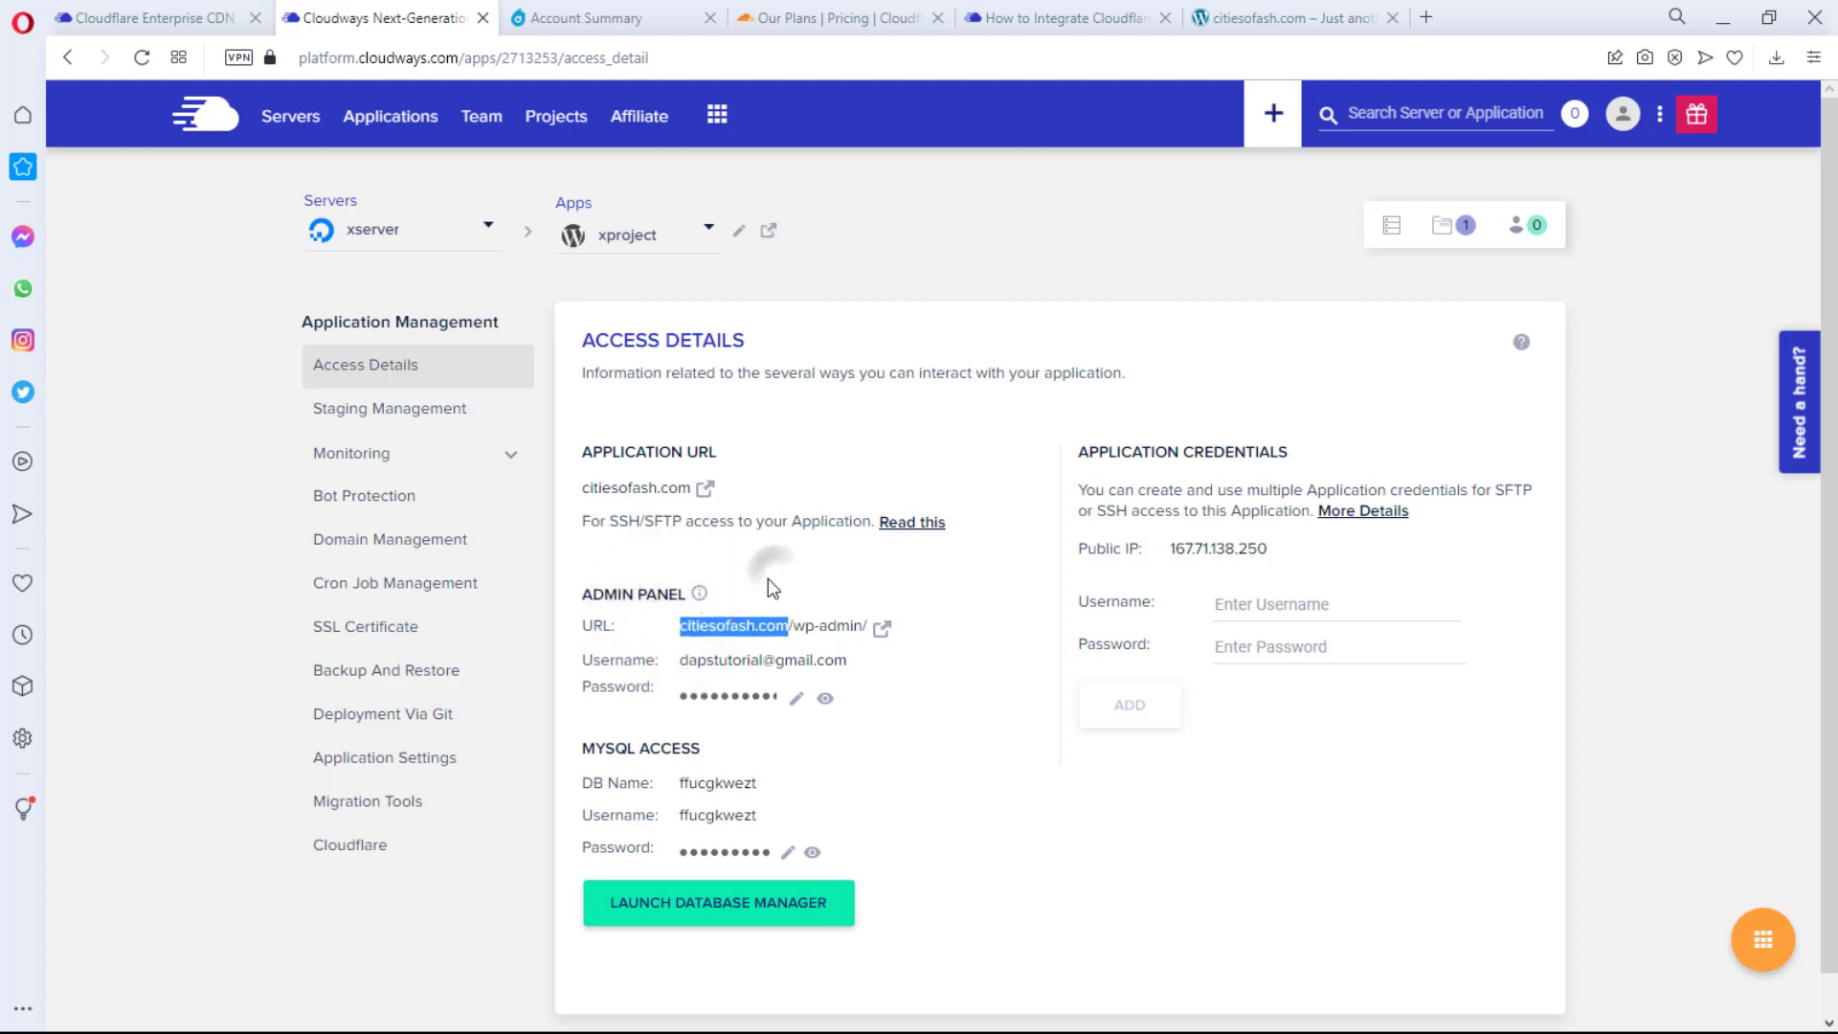
# Step: Open the application's Cloudflare settings and enable Cloudflare Enterprise for the domain citiesofash.com
pyautogui.click(364, 855)
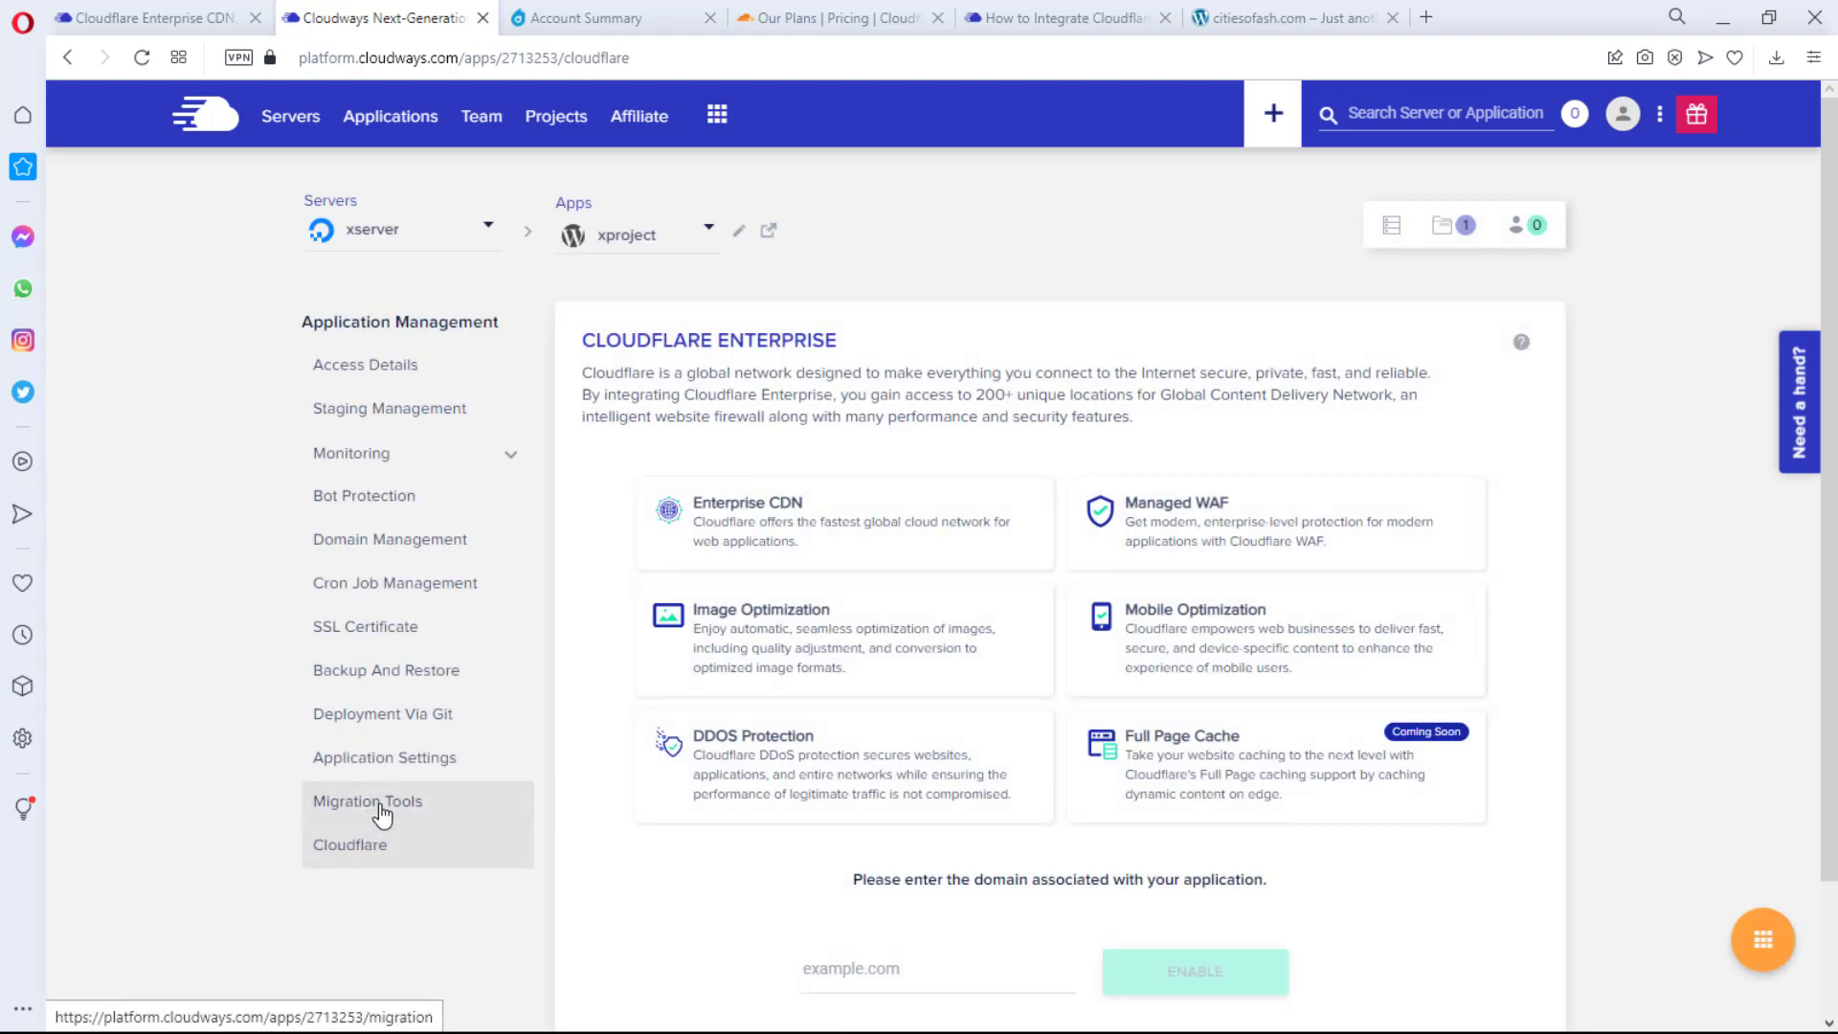
pyautogui.scroll(-2, 923, 687)
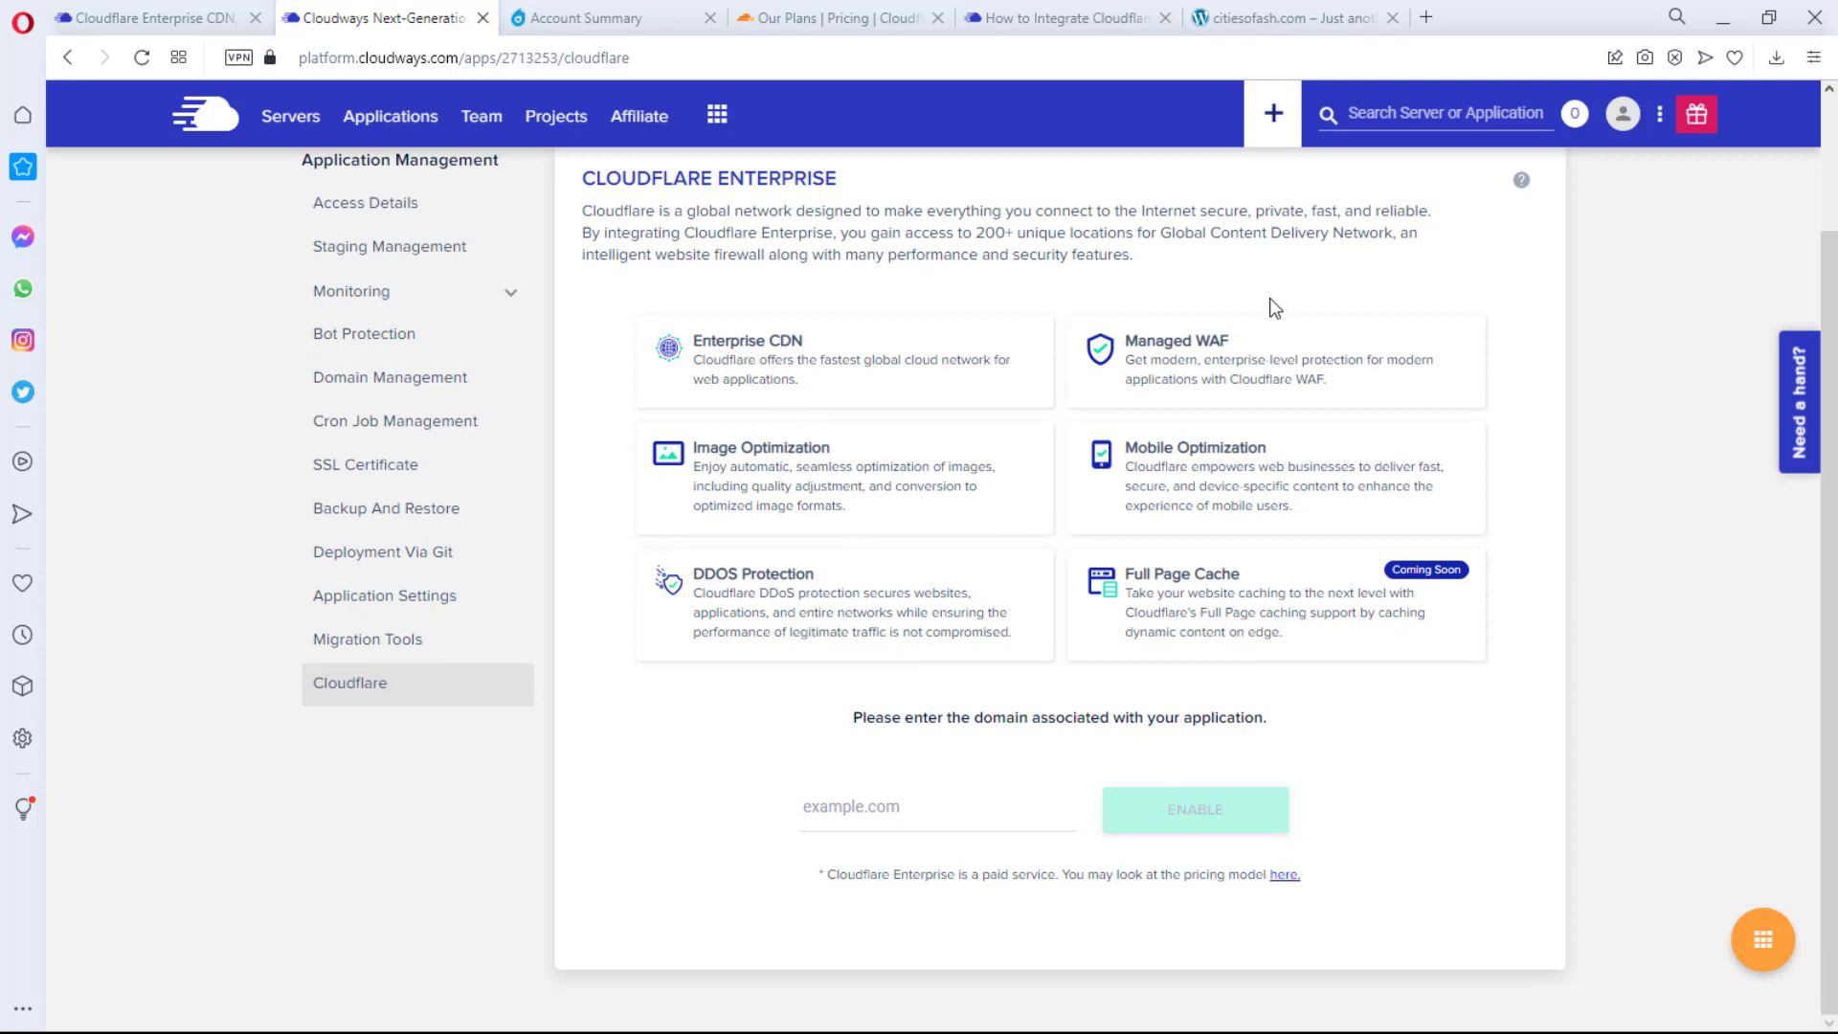
pyautogui.scroll(2, 1284, 348)
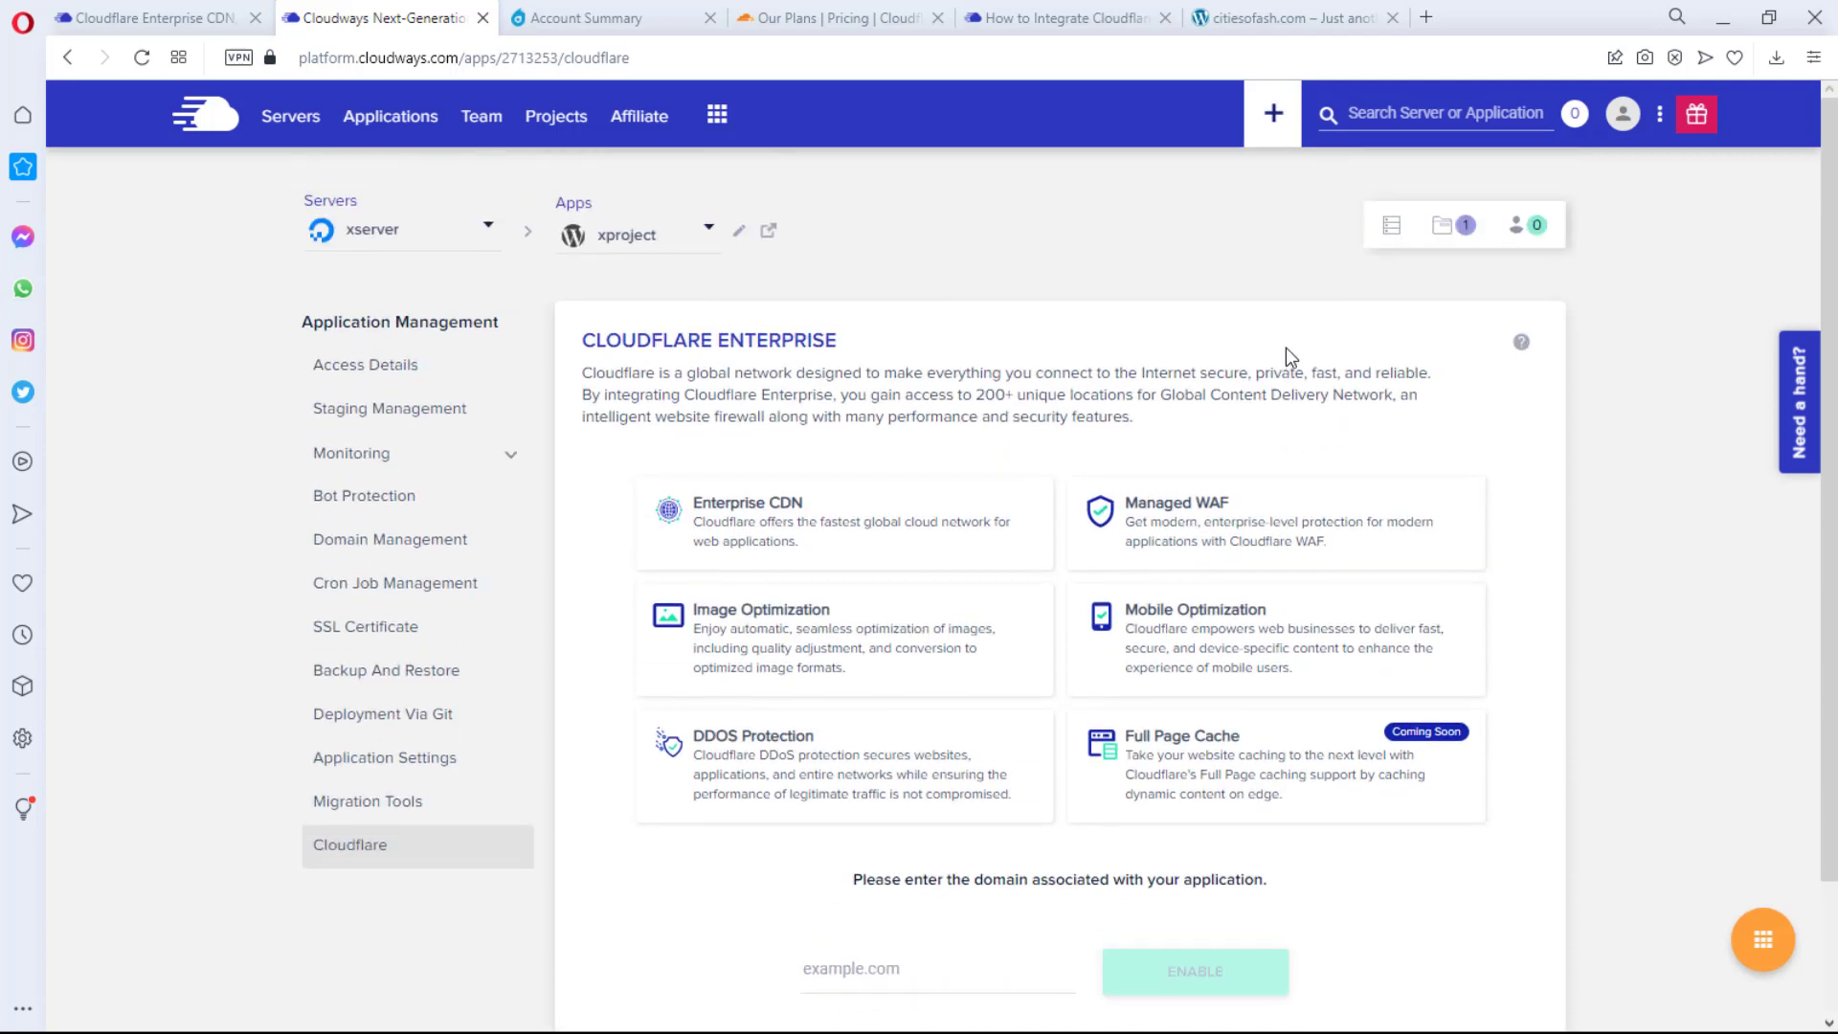
pyautogui.scroll(-1, 1284, 359)
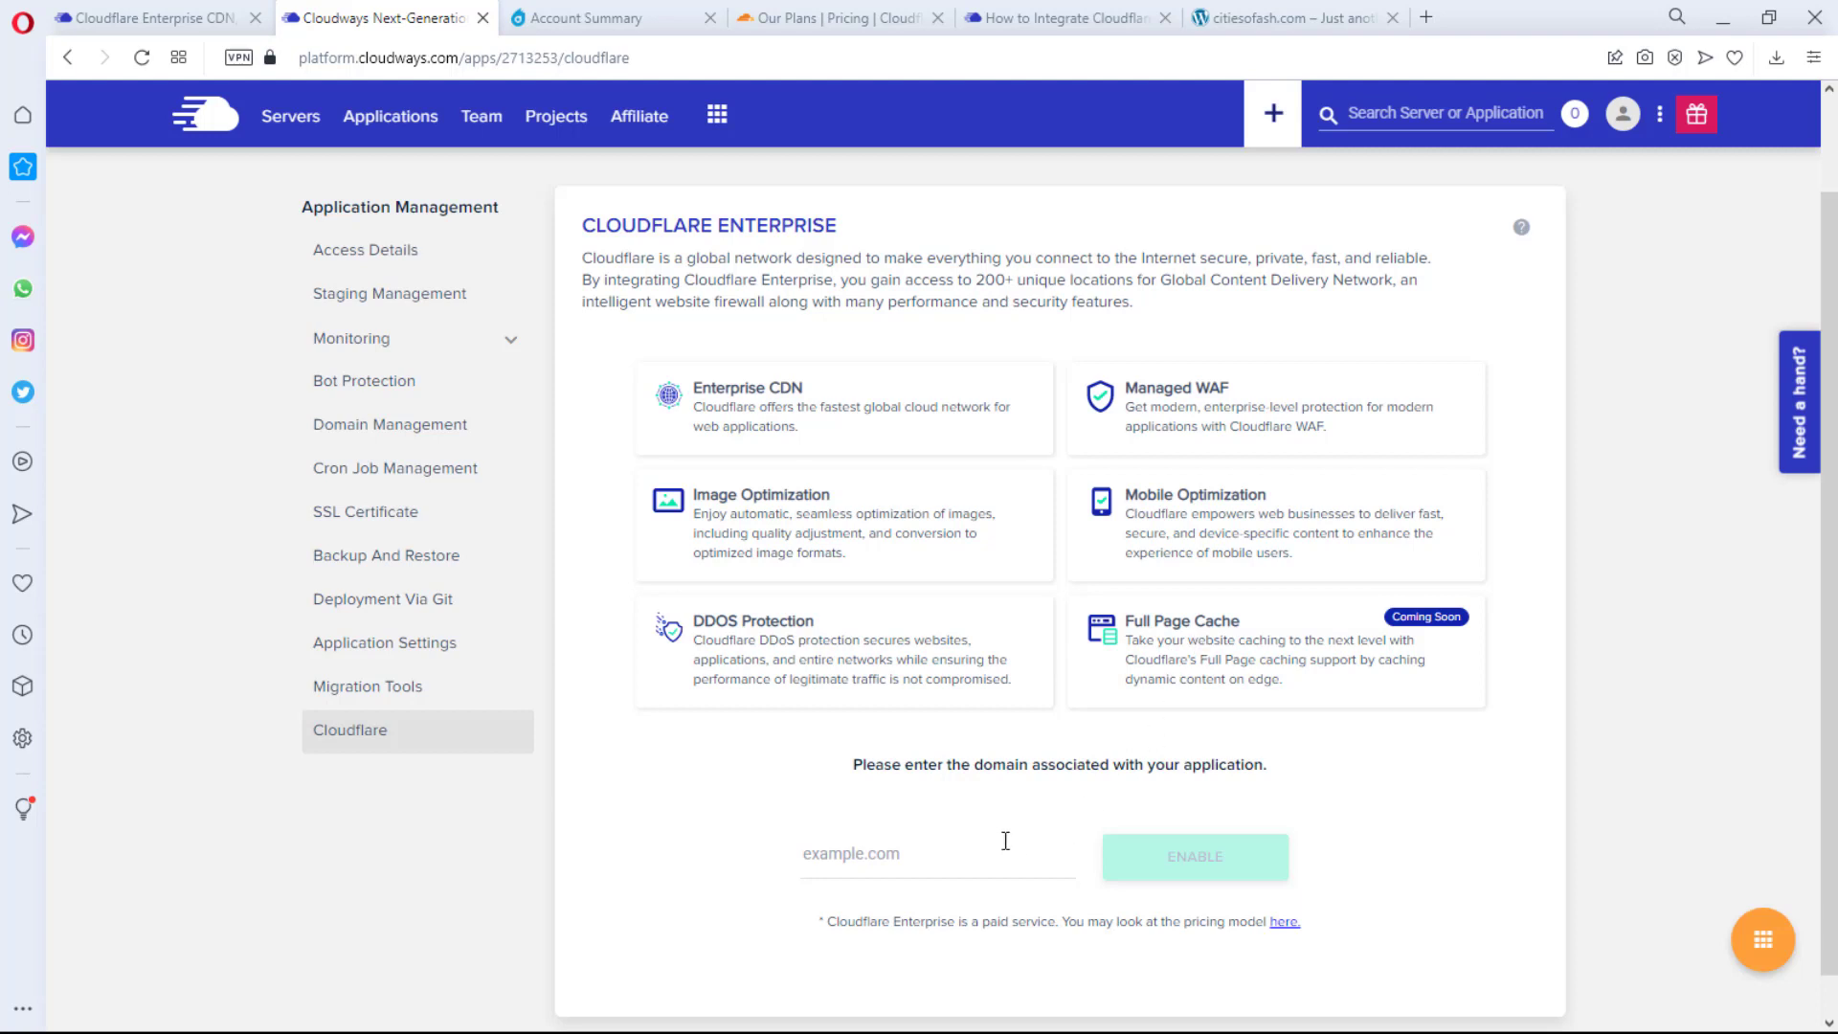
pyautogui.click(957, 849)
pyautogui.write('citiesofash.com')
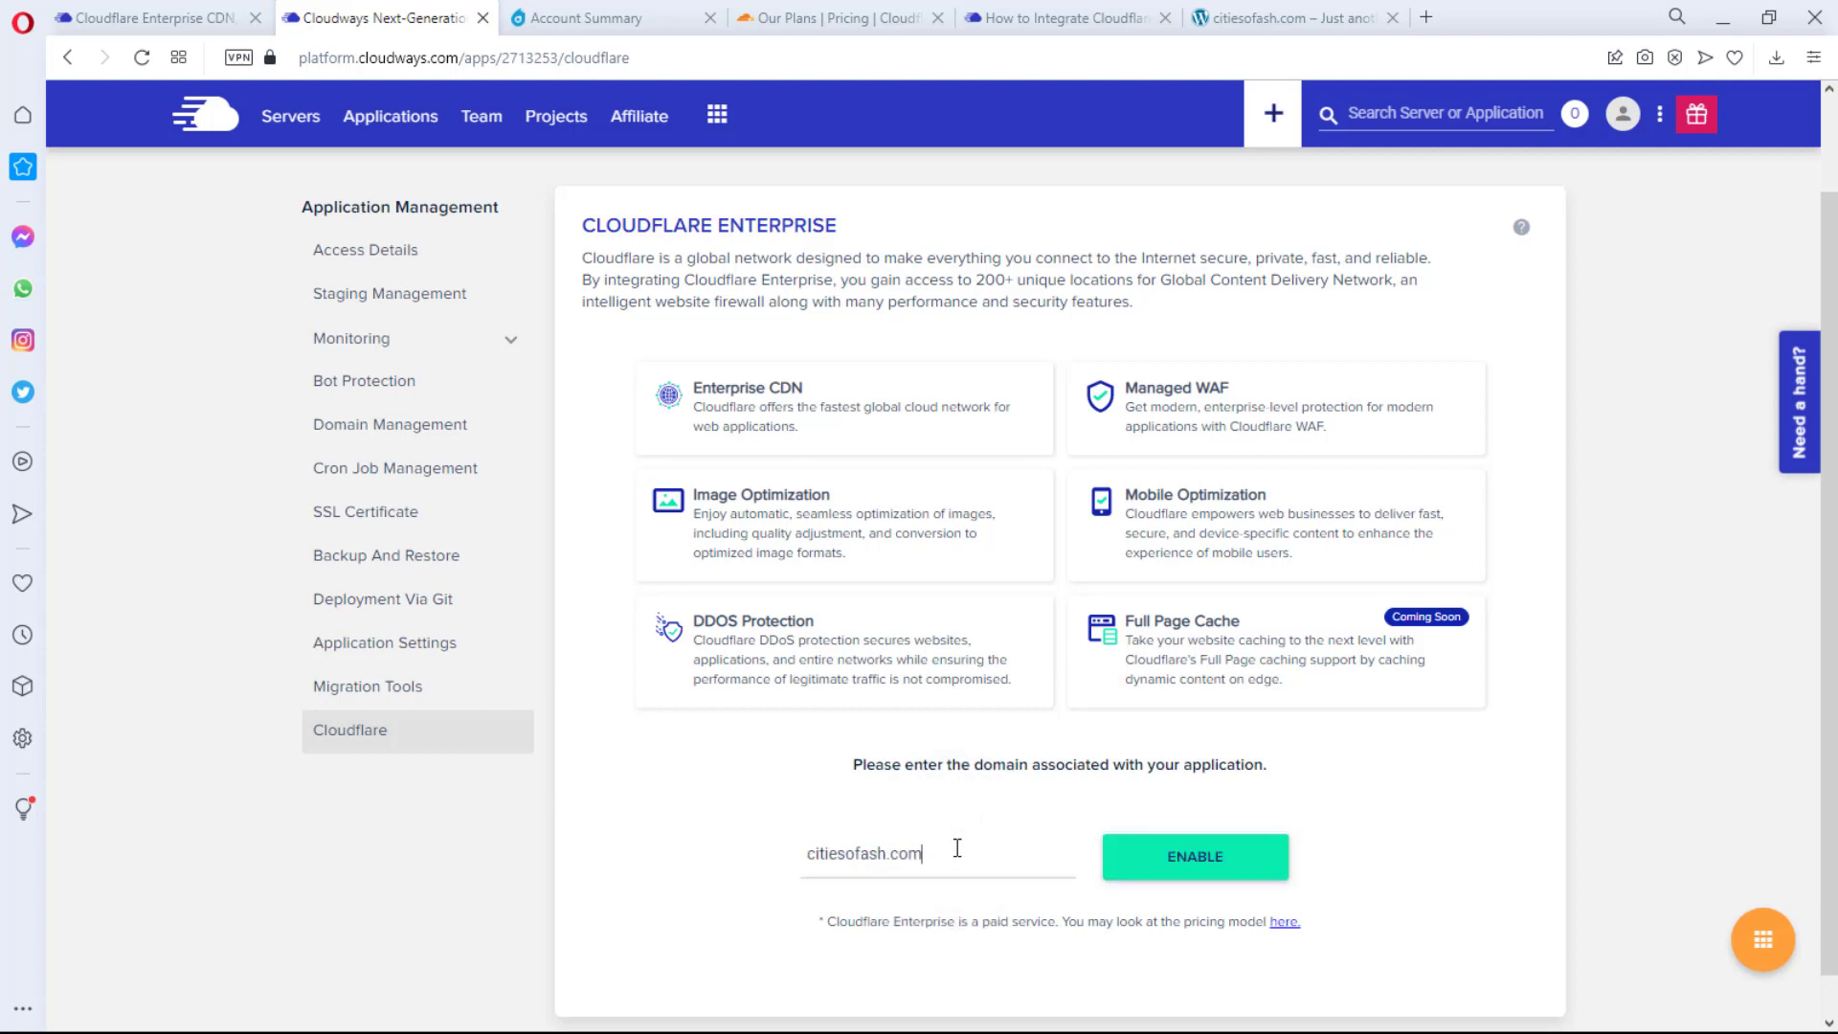
pyautogui.click(1171, 858)
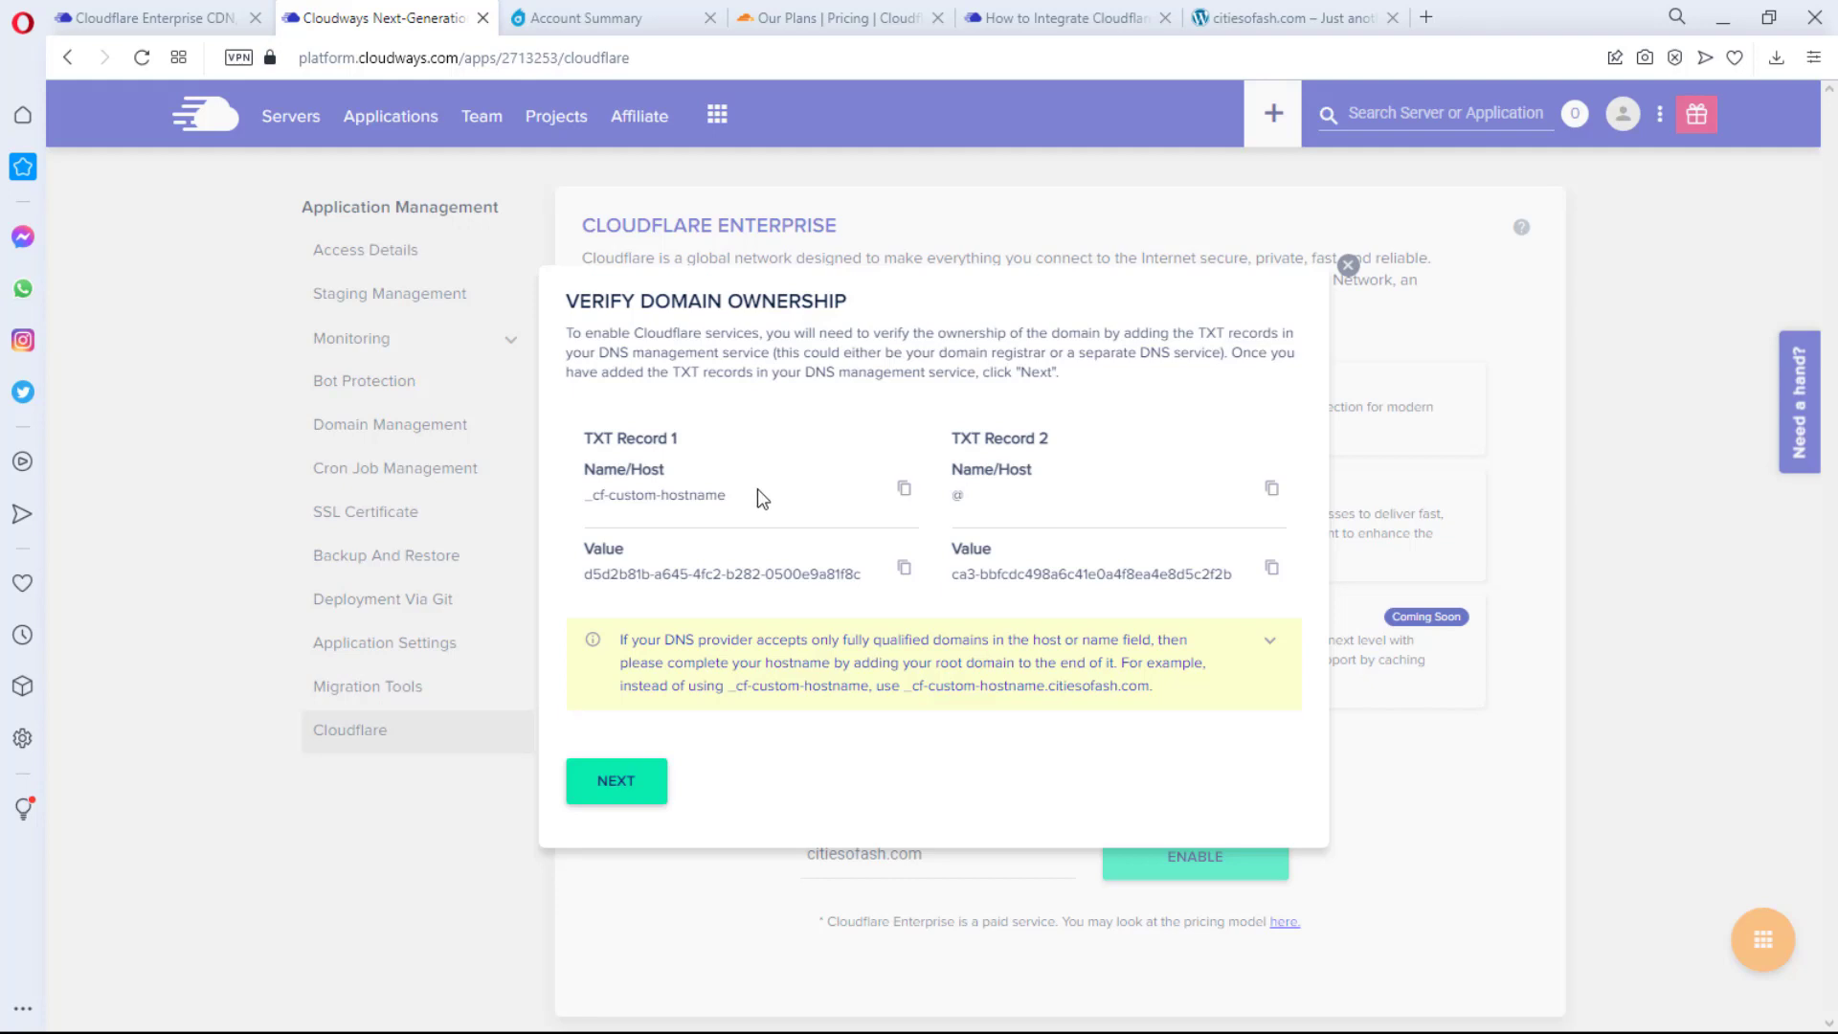
# Step: Copy TXT Record 1's host name from the Cloudways ownership dialog and open the DNS settings of citiesofash.com in Dynadot
pyautogui.moveTo(744, 494); pyautogui.dragTo(584, 495)
pyautogui.click(648, 452)
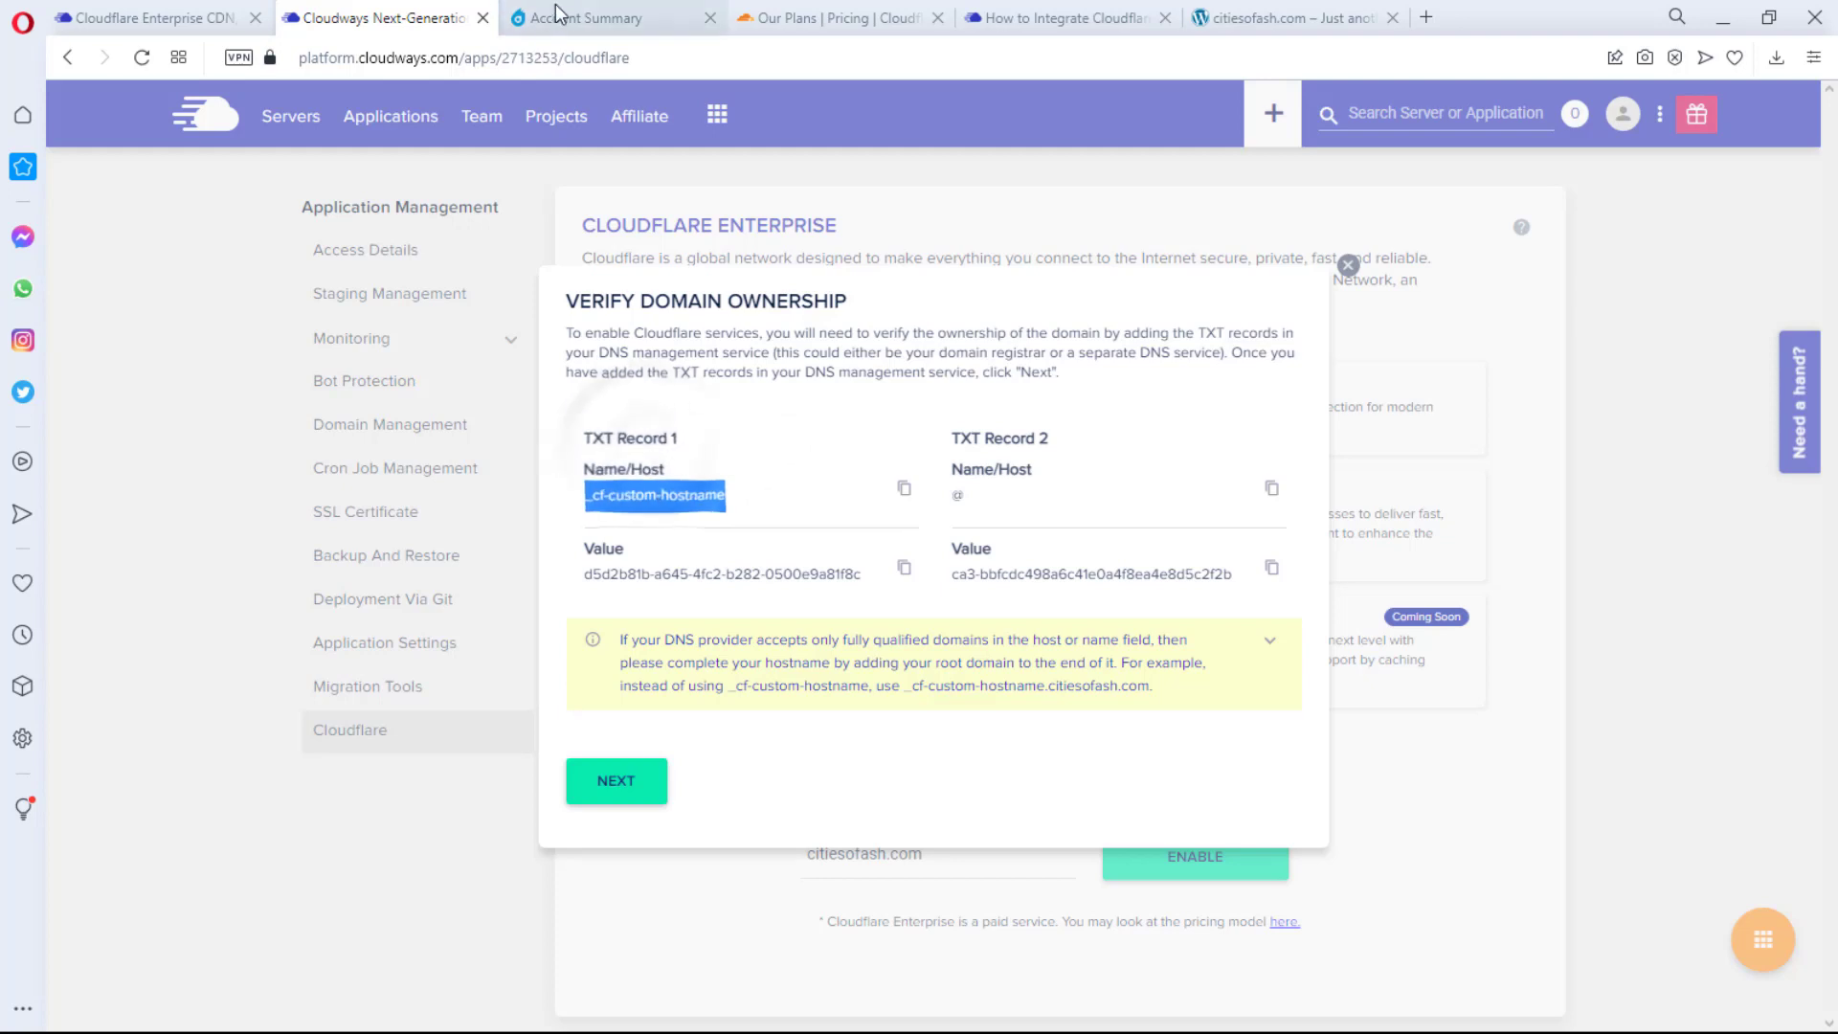
pyautogui.click(584, 17)
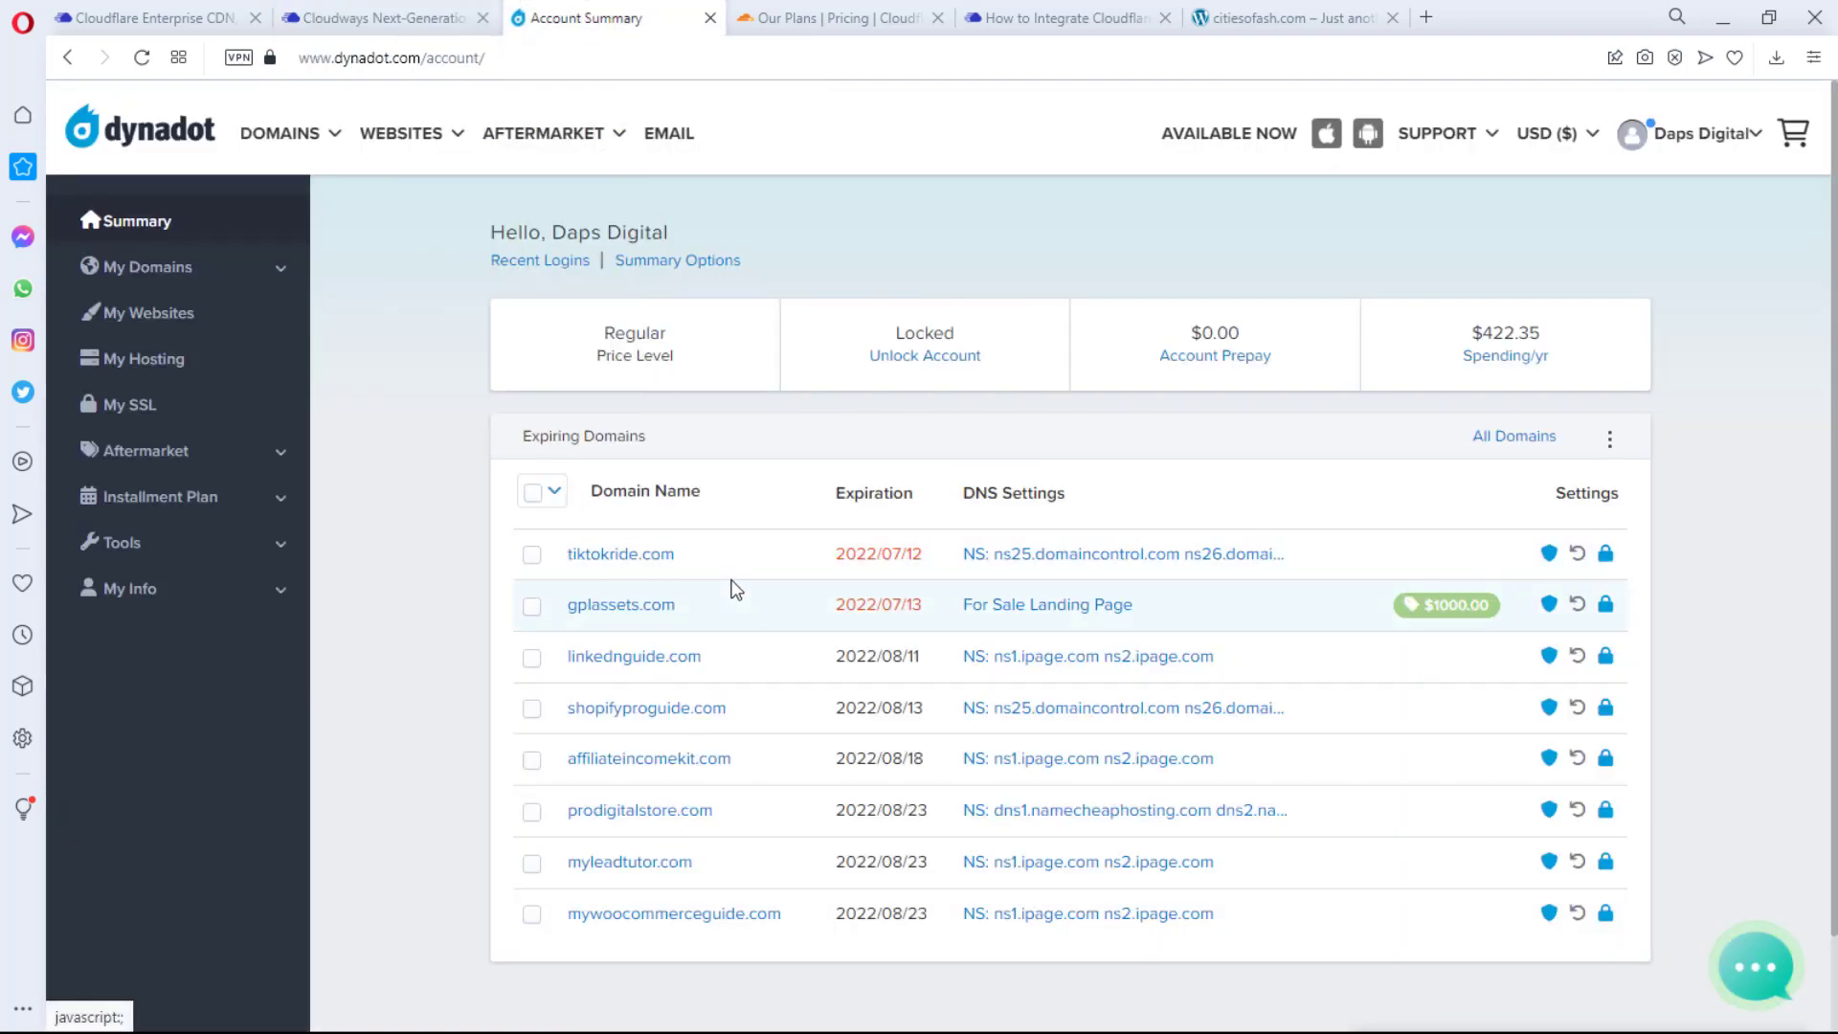
pyautogui.click(182, 288)
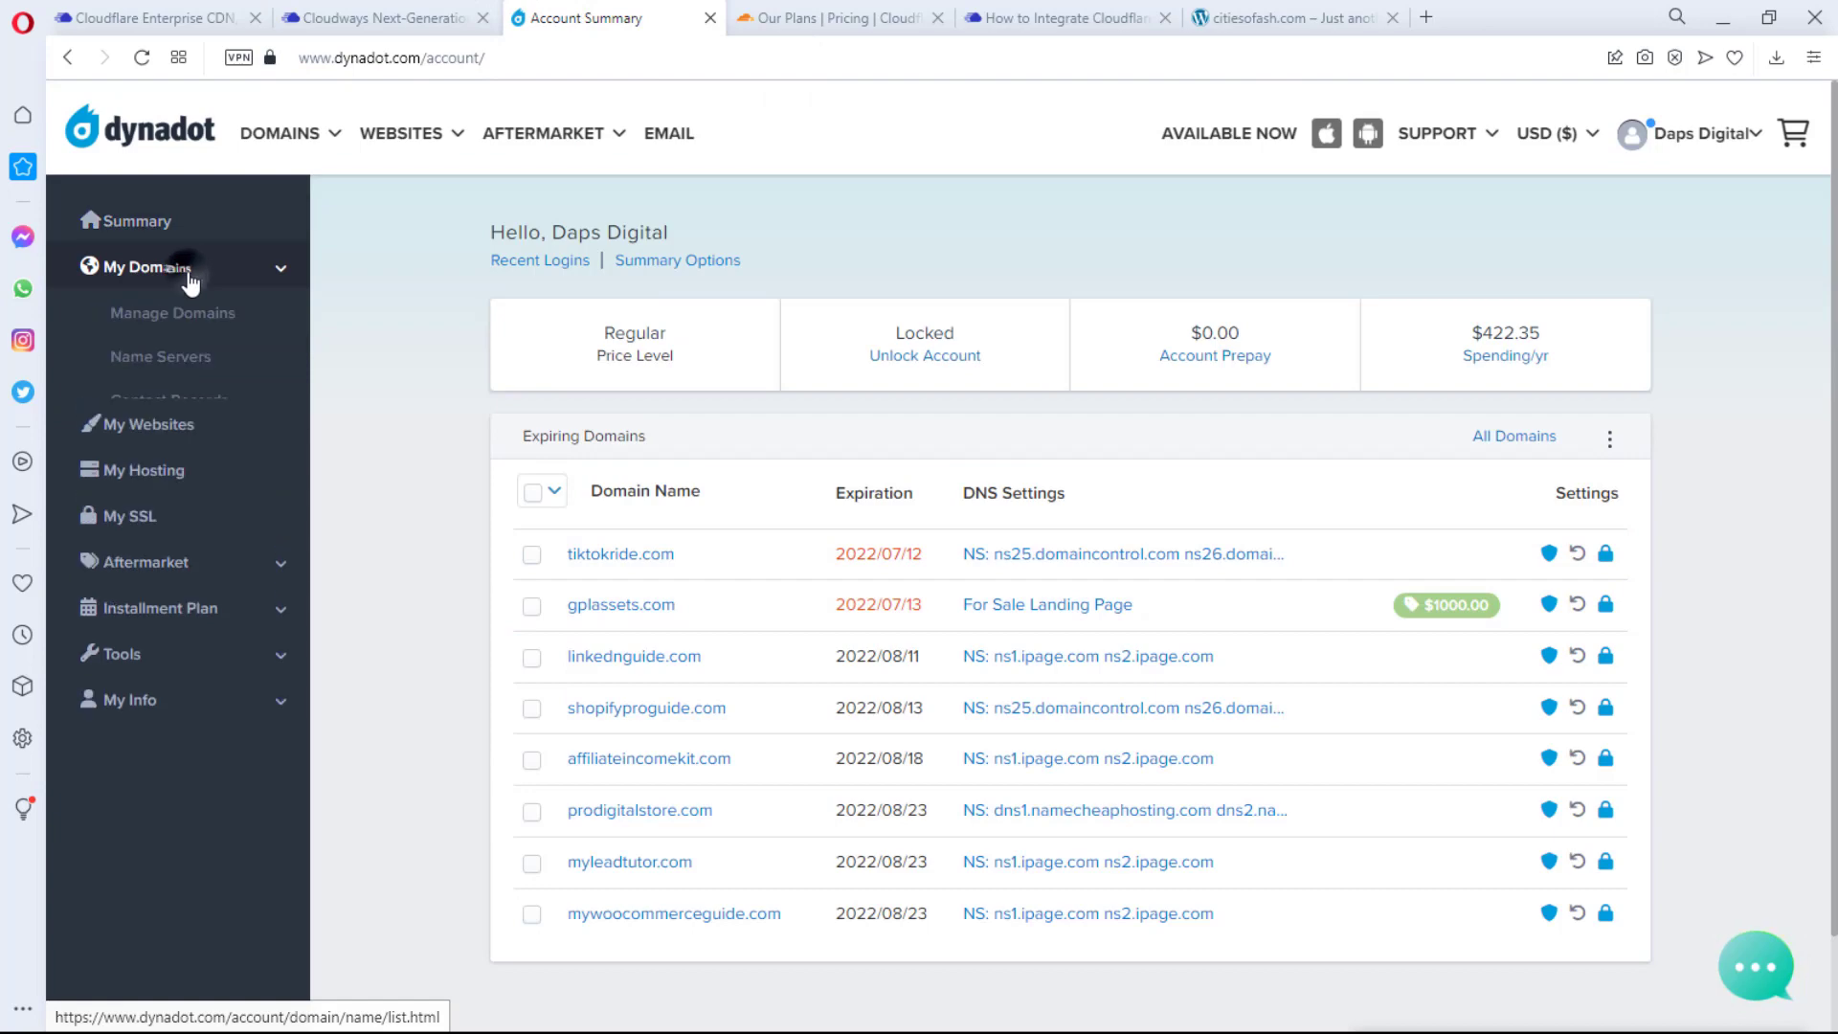
pyautogui.click(206, 326)
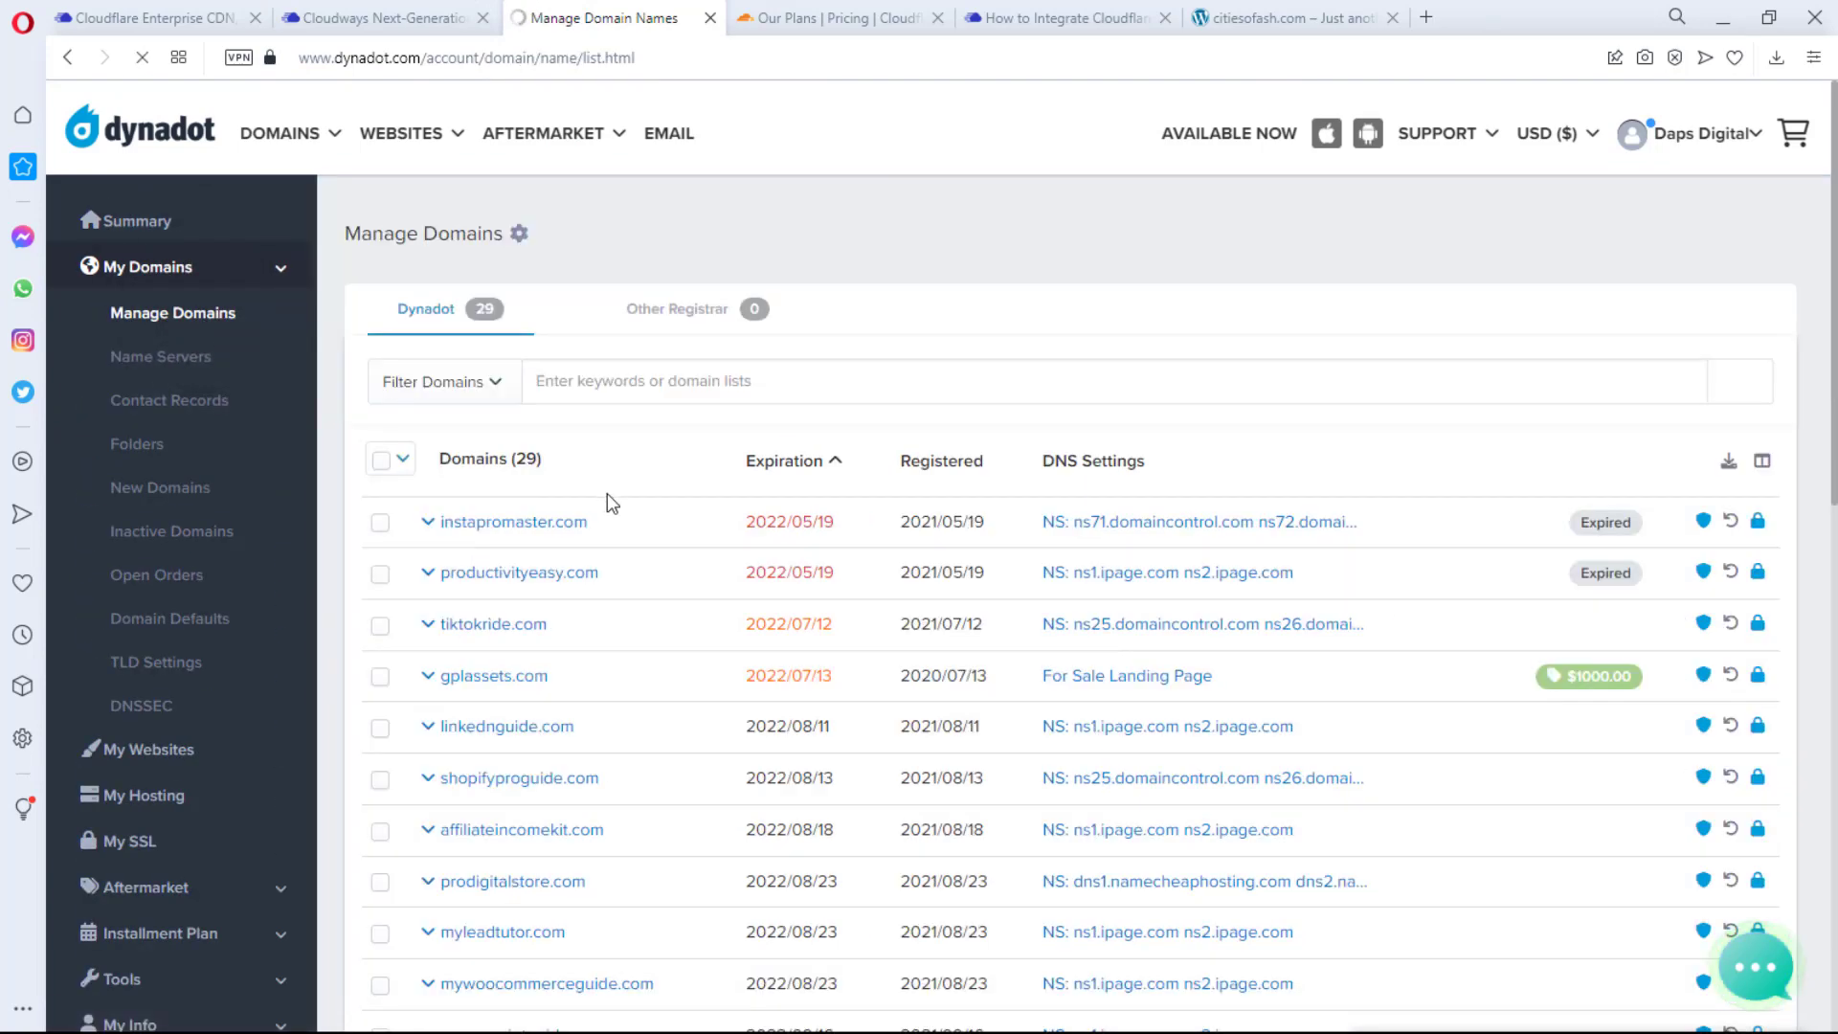
pyautogui.scroll(-15, 622, 570)
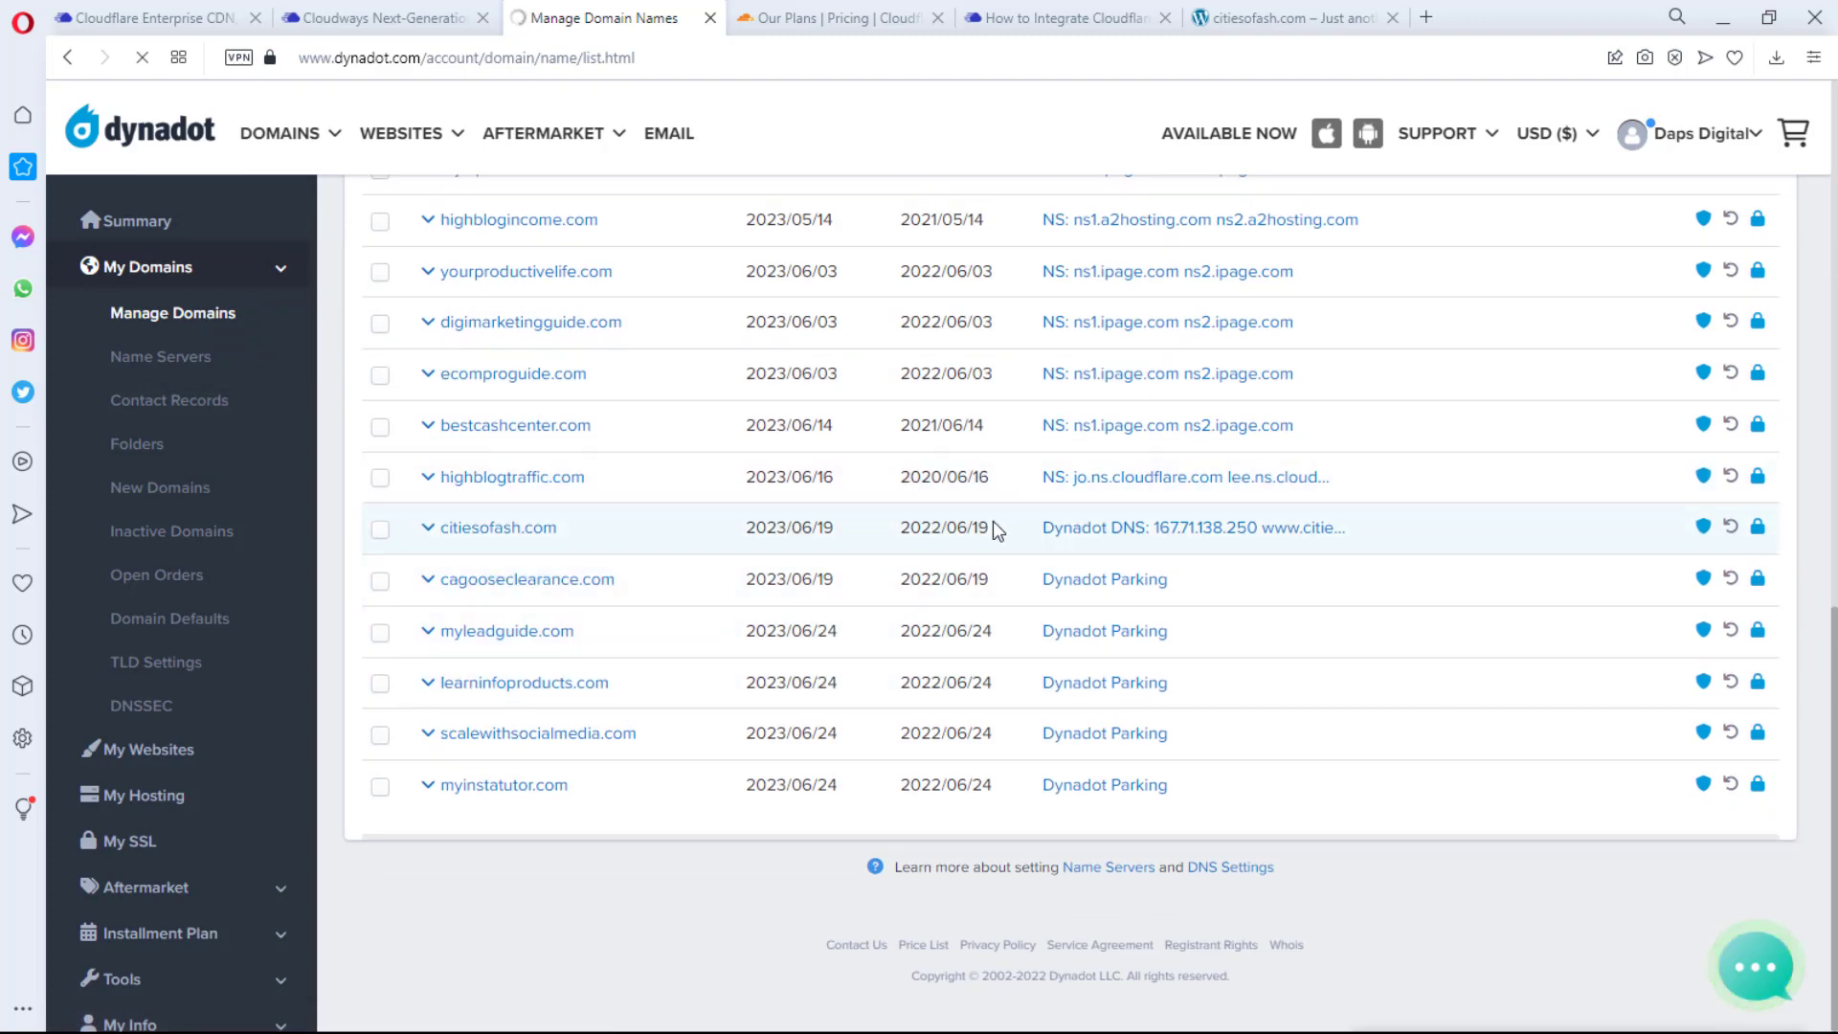
pyautogui.click(1089, 532)
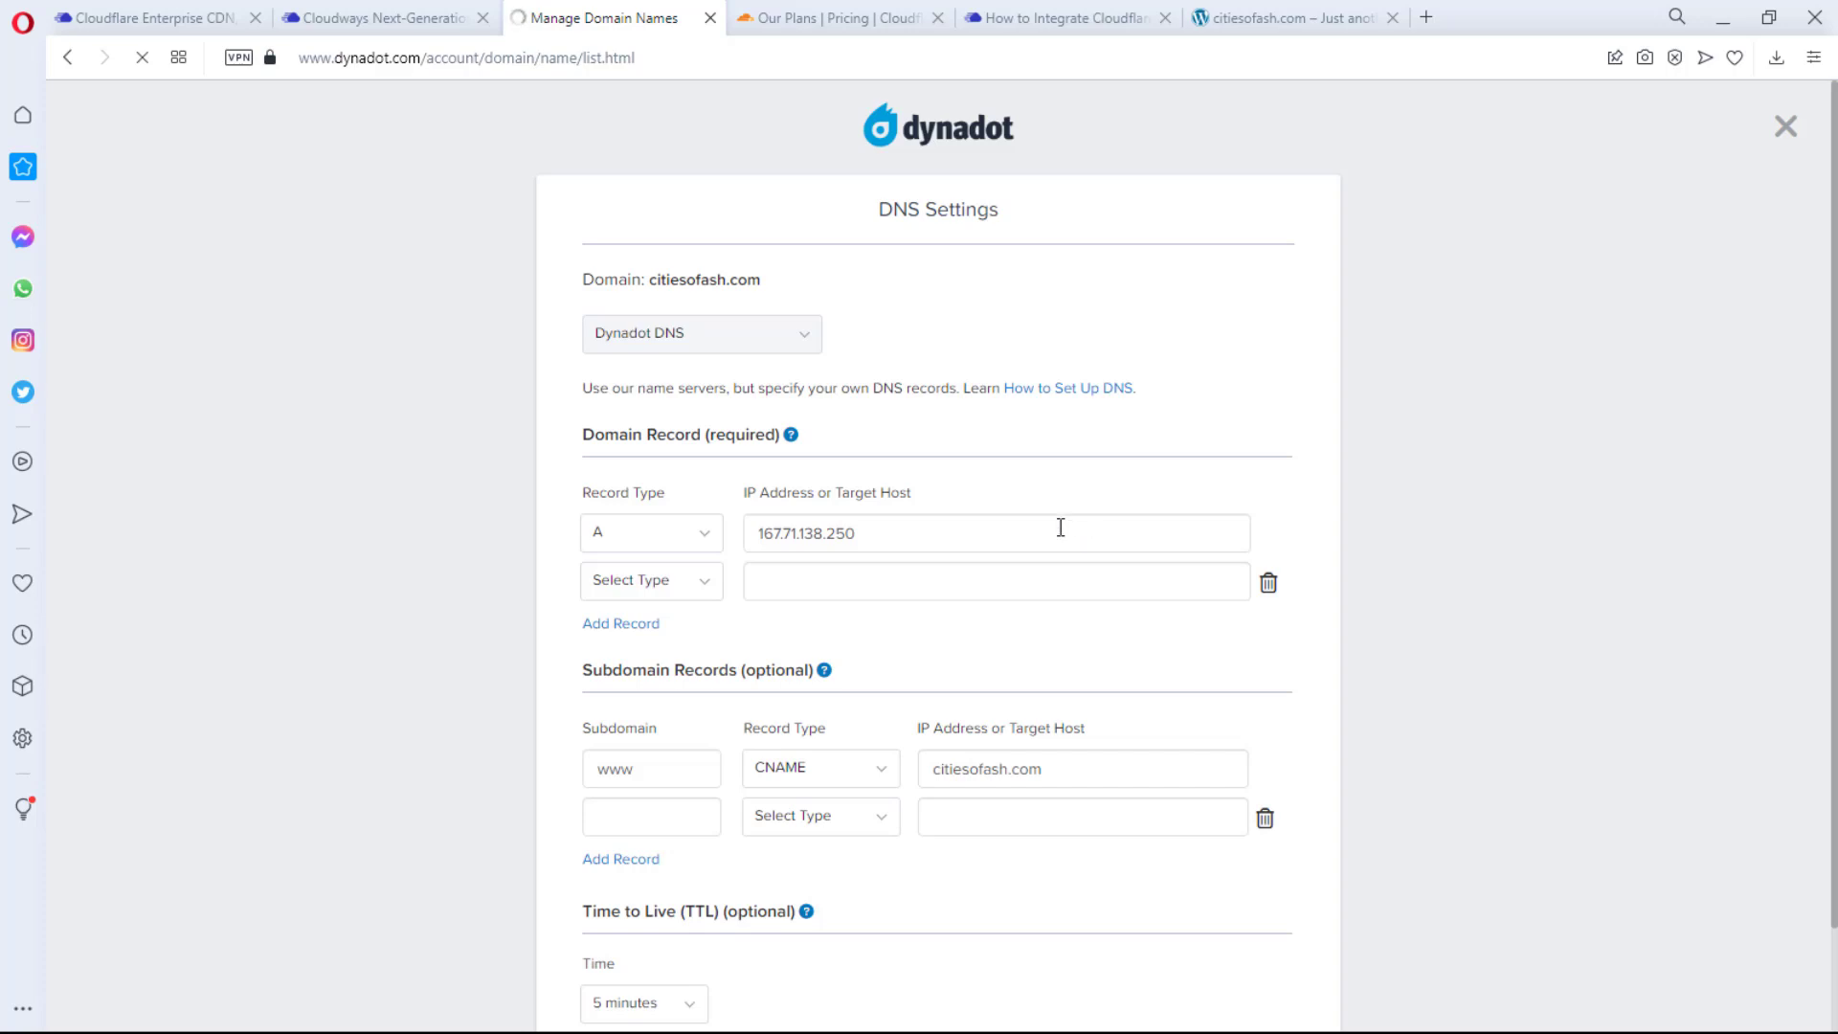
# Step: Remove the empty domain record and fill in a subdomain record with host _cf-custom-hostname and record type TXT
pyautogui.scroll(-2, 1053, 536)
pyautogui.click(1268, 465)
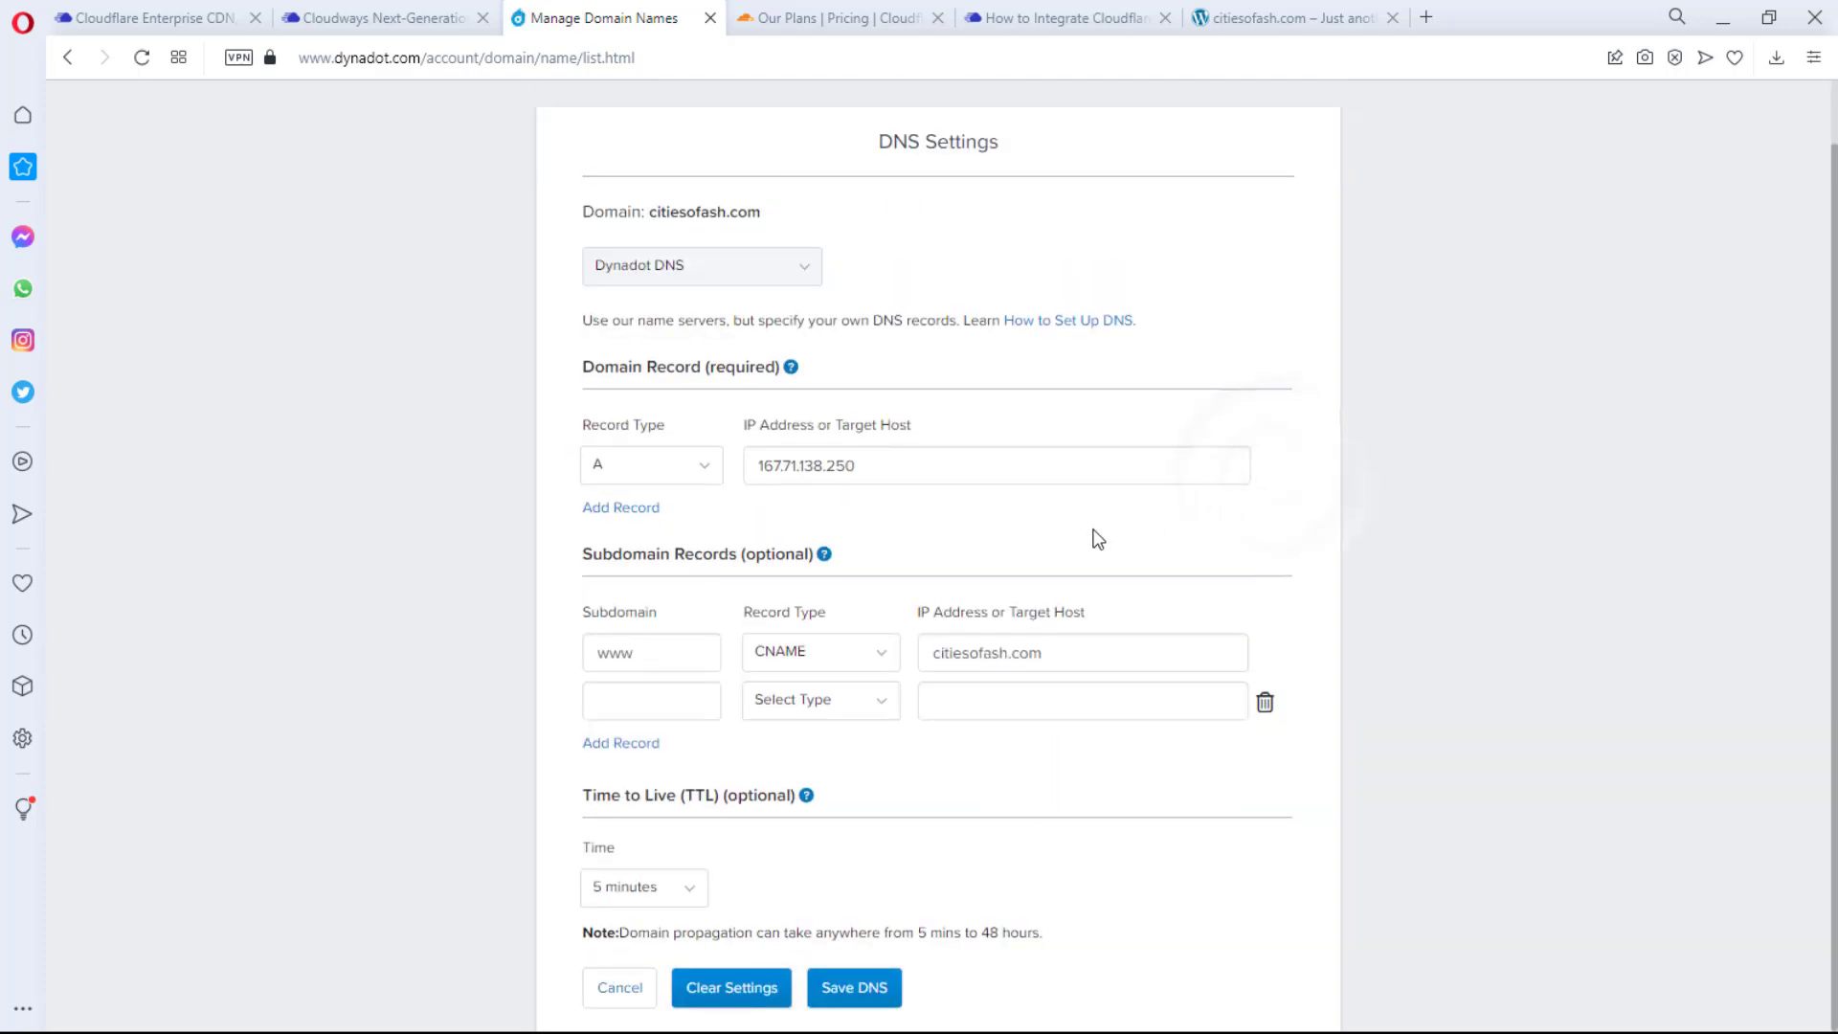
pyautogui.click(636, 698)
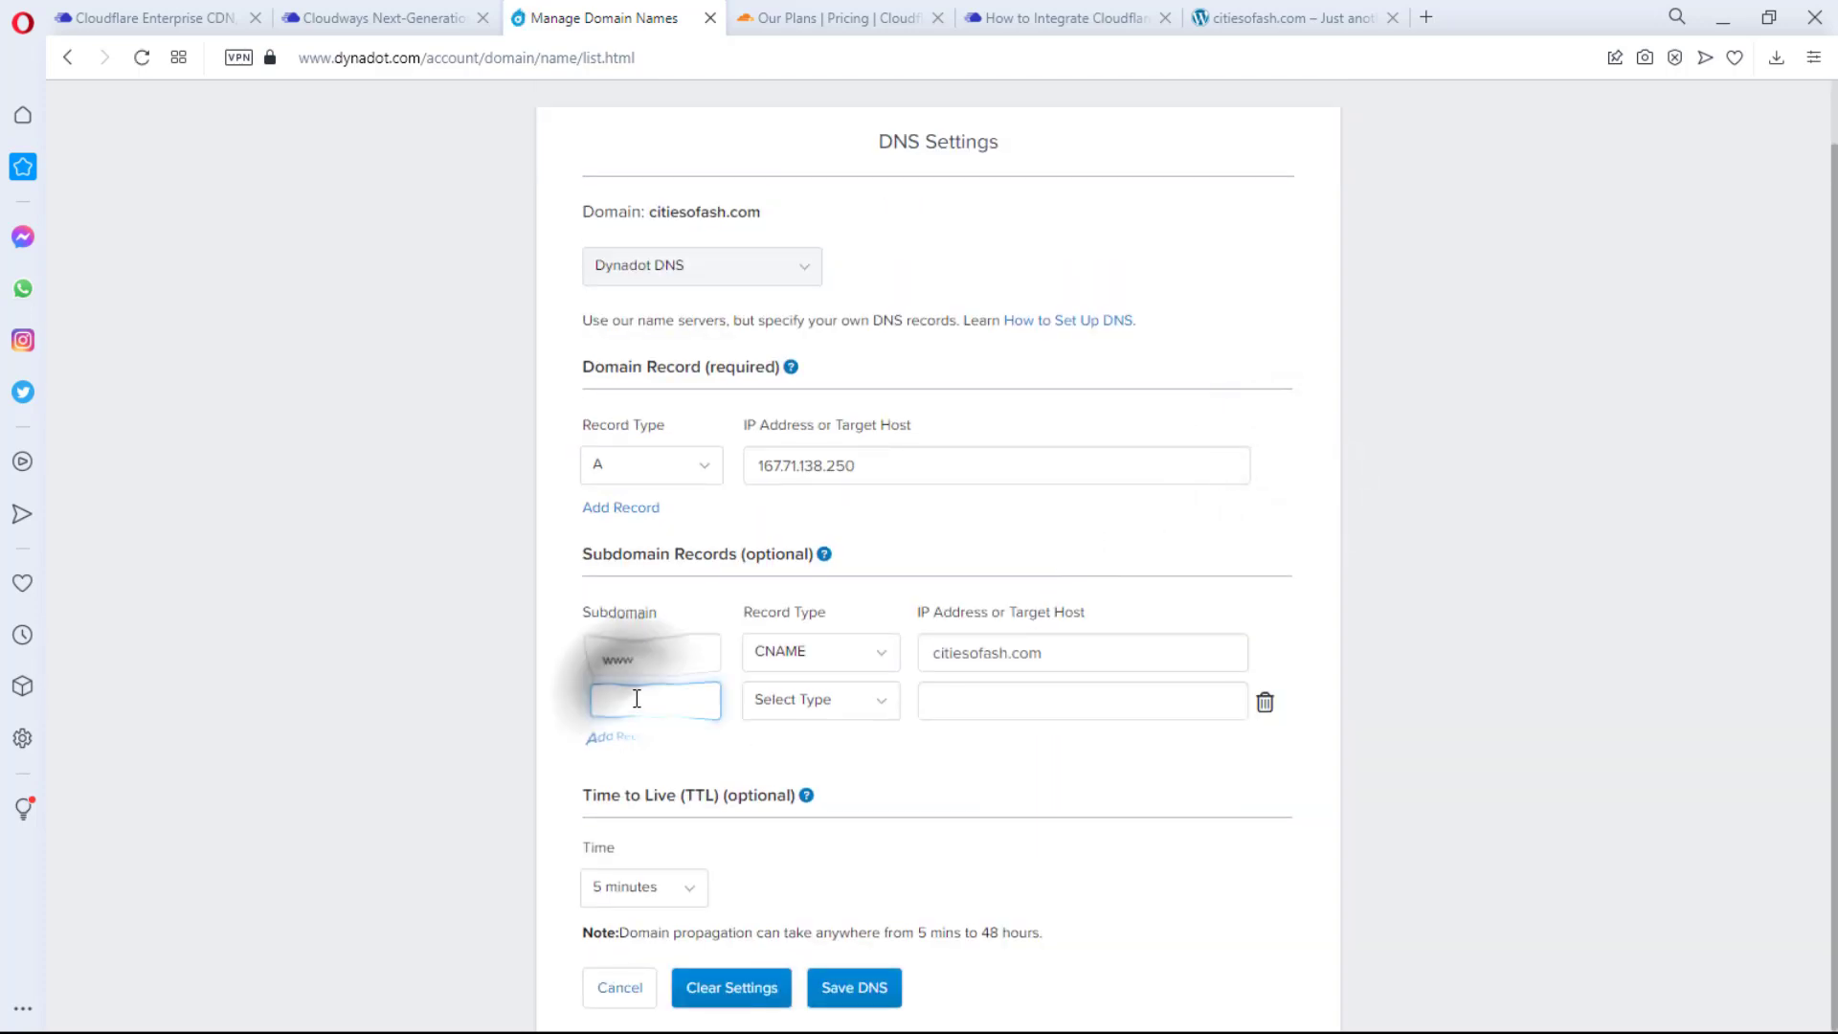
pyautogui.rightClick(637, 699)
pyautogui.click(655, 623)
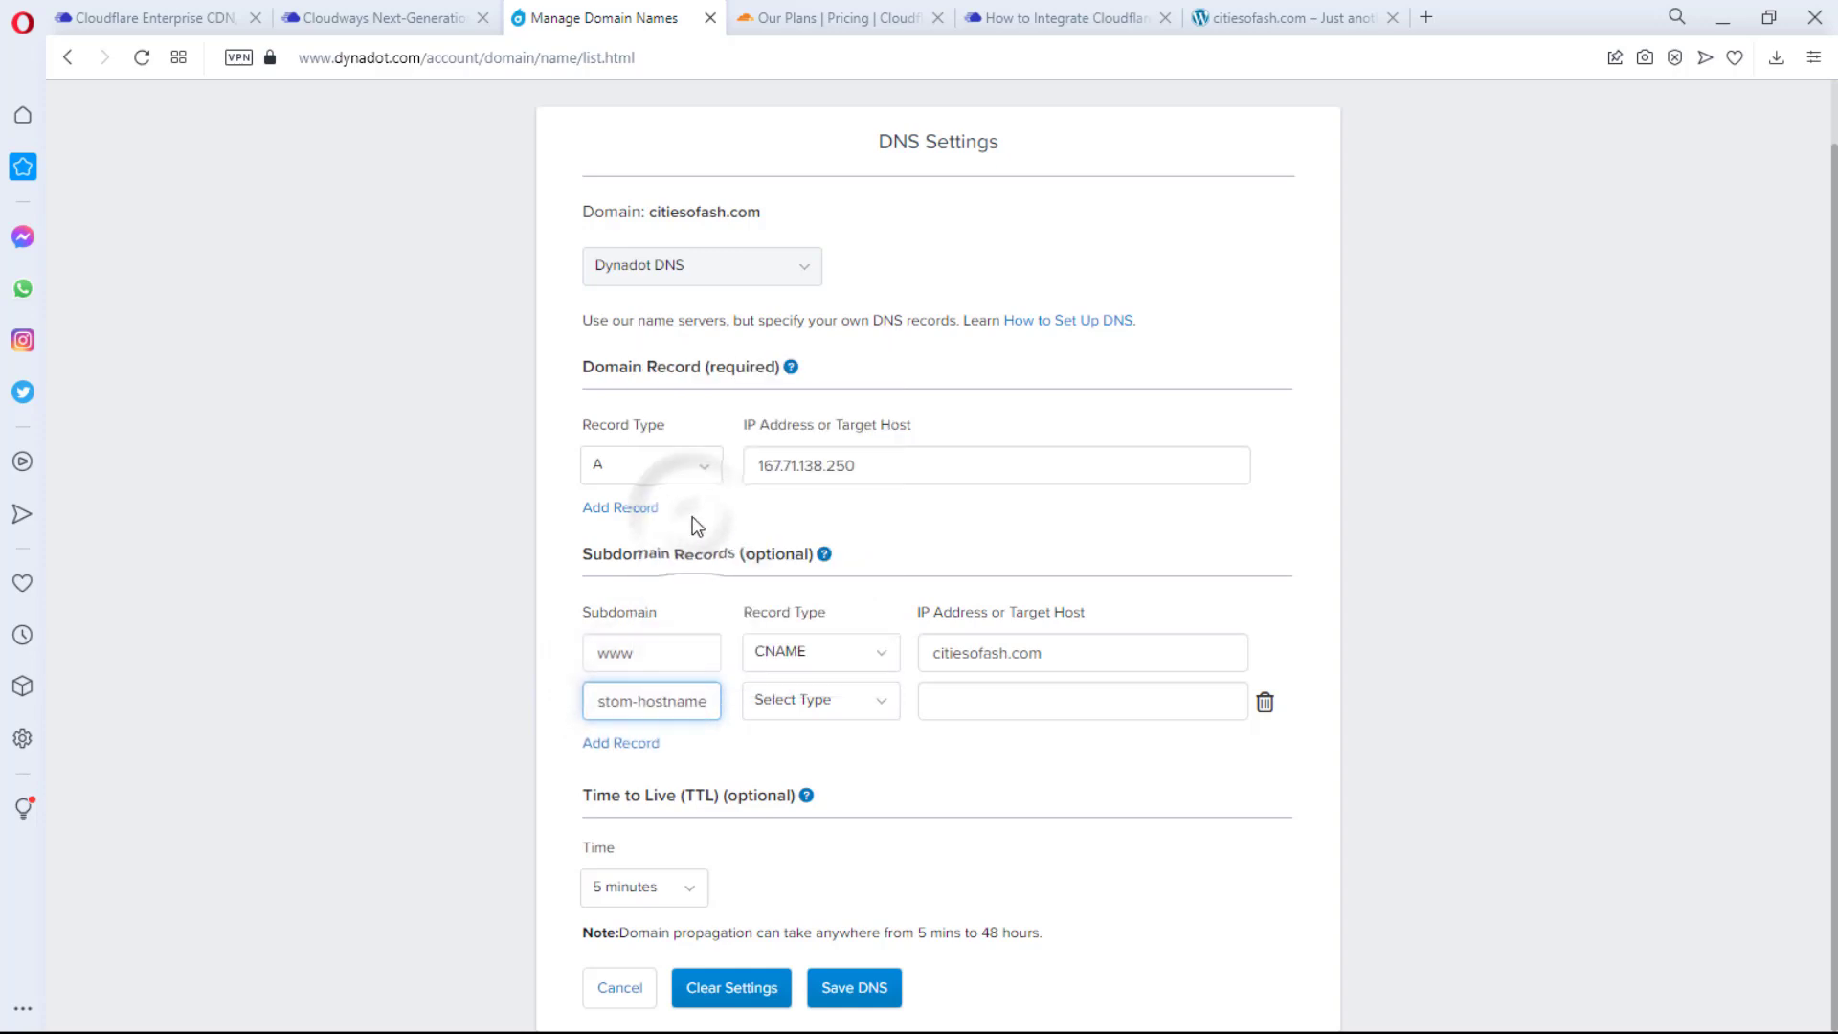
pyautogui.click(879, 710)
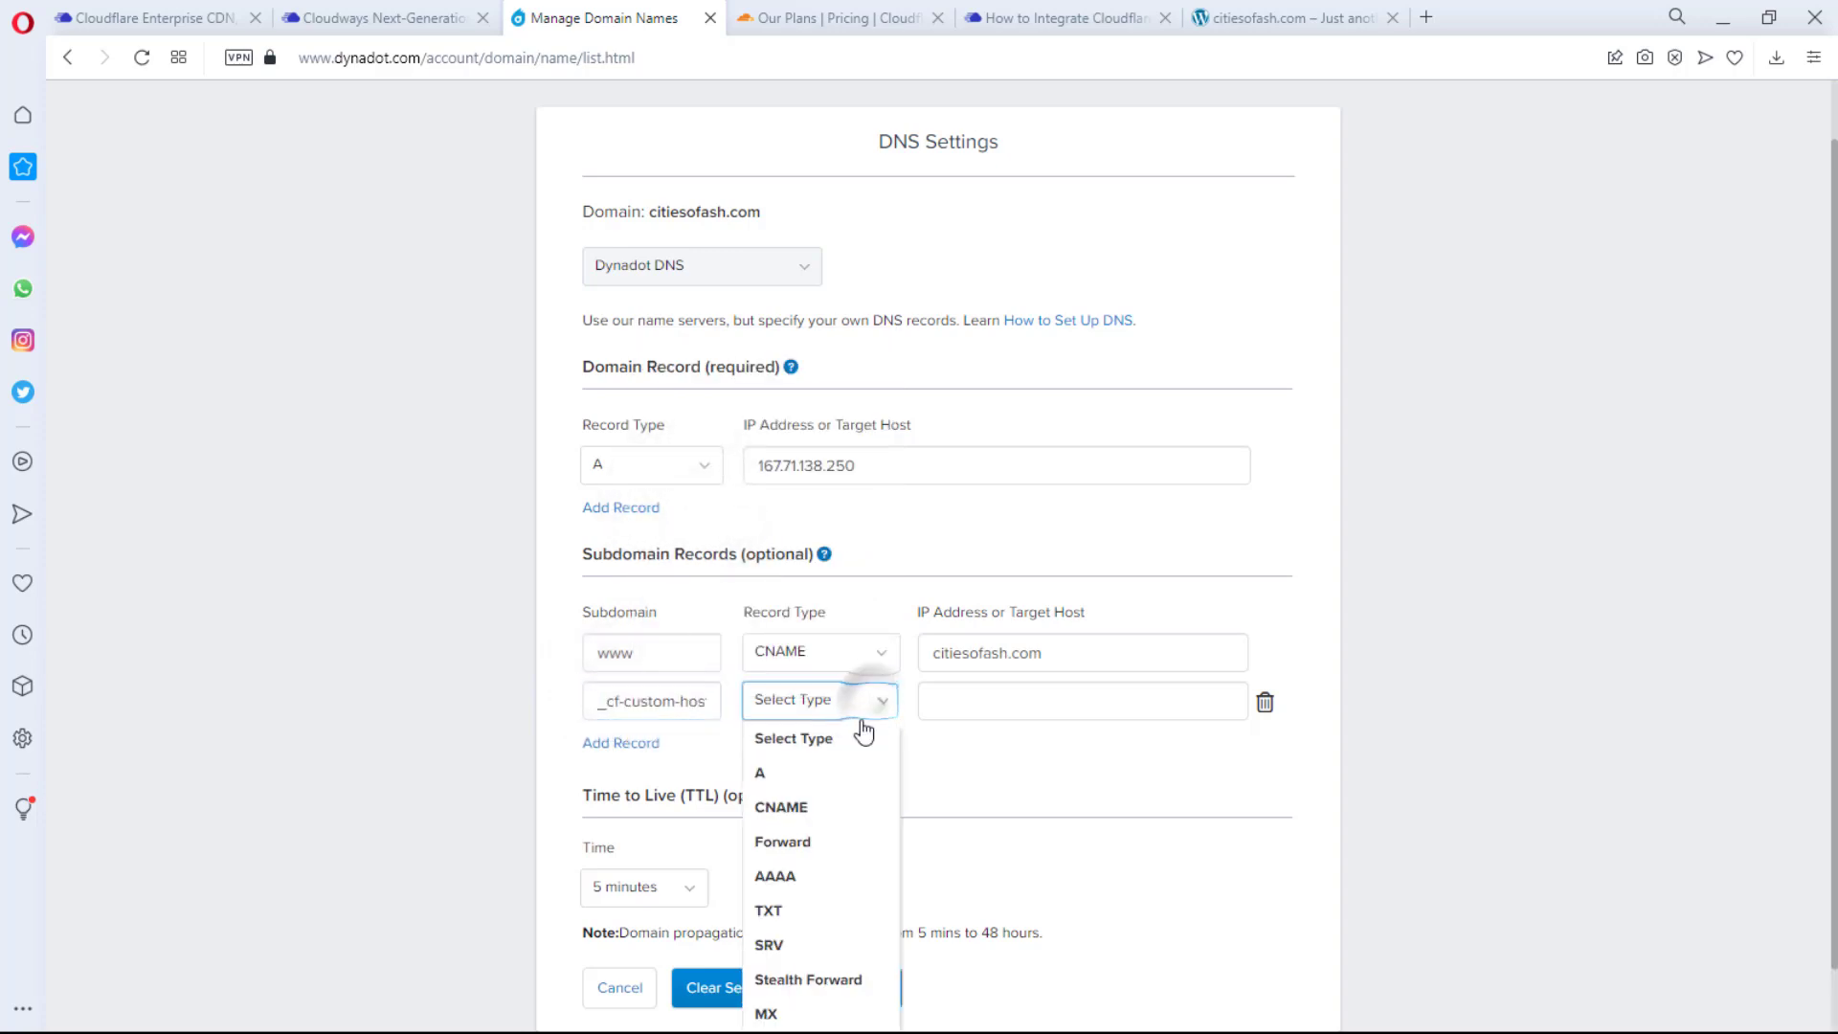
pyautogui.click(794, 914)
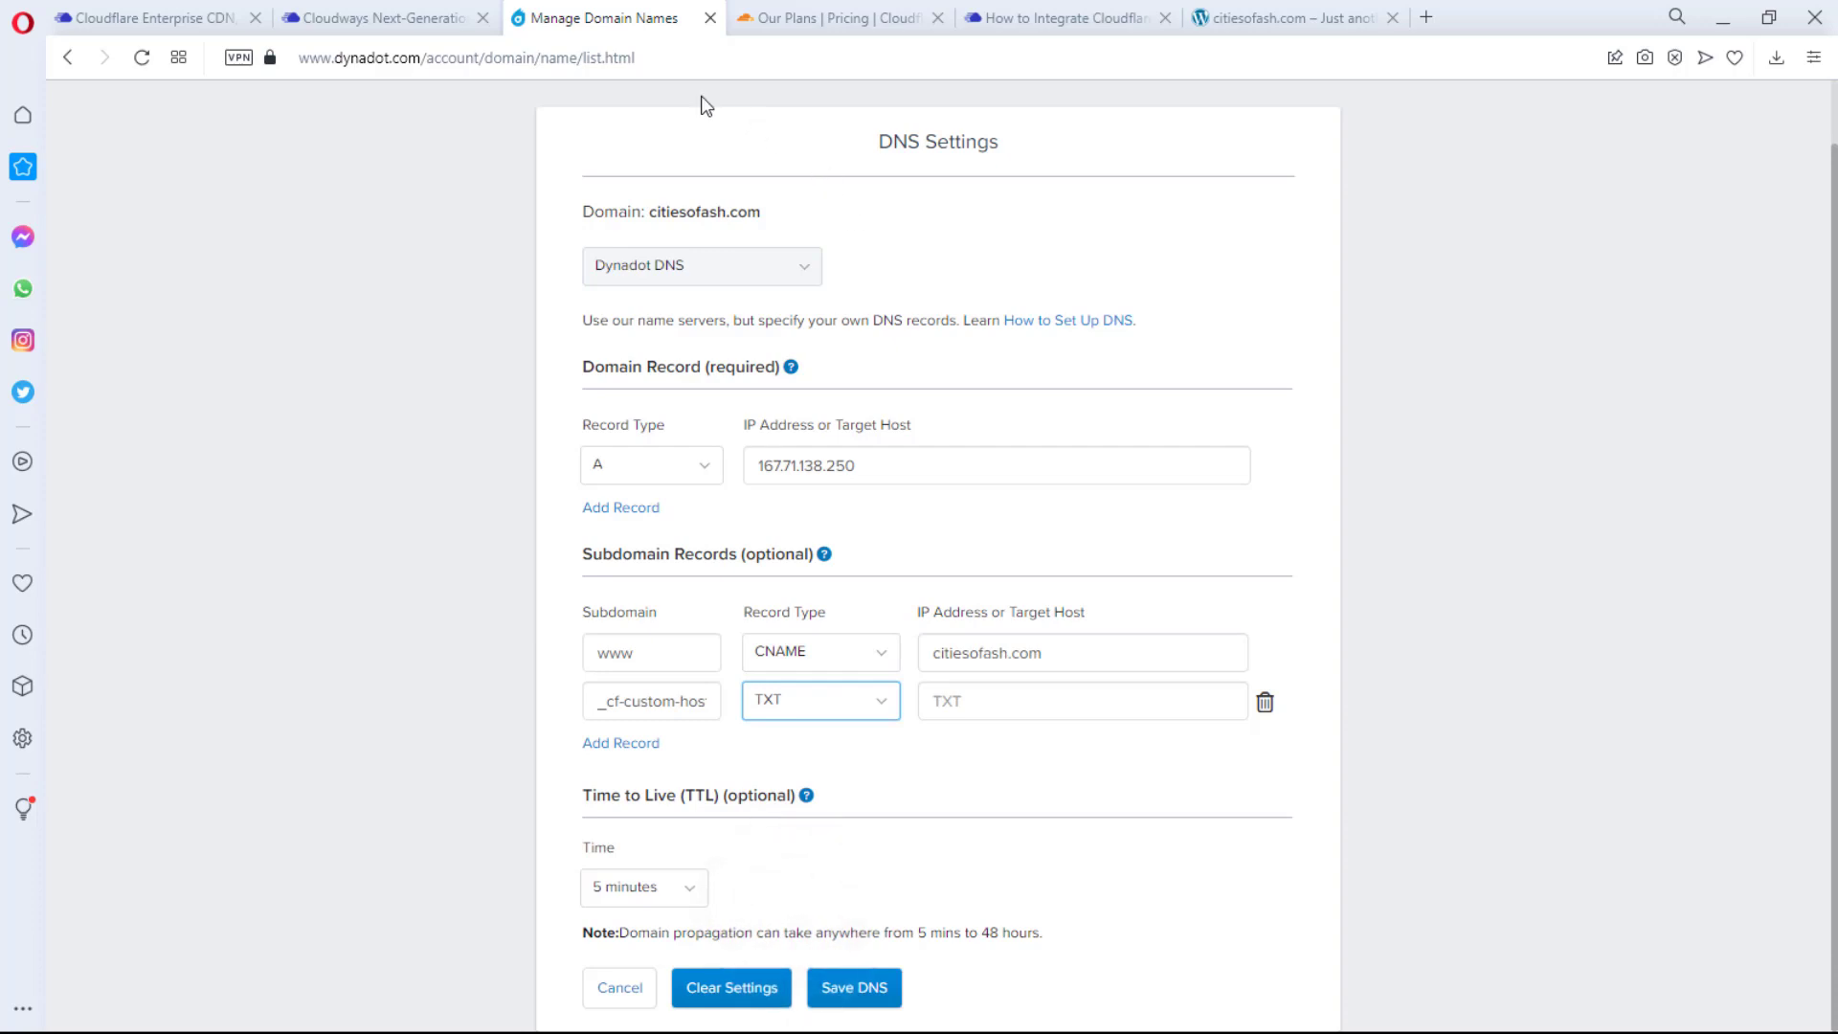
# Step: Copy TXT Record 1's verification value from Cloudways and paste it as the target of the _cf-custom-hostname record in Dynadot
pyautogui.click(402, 18)
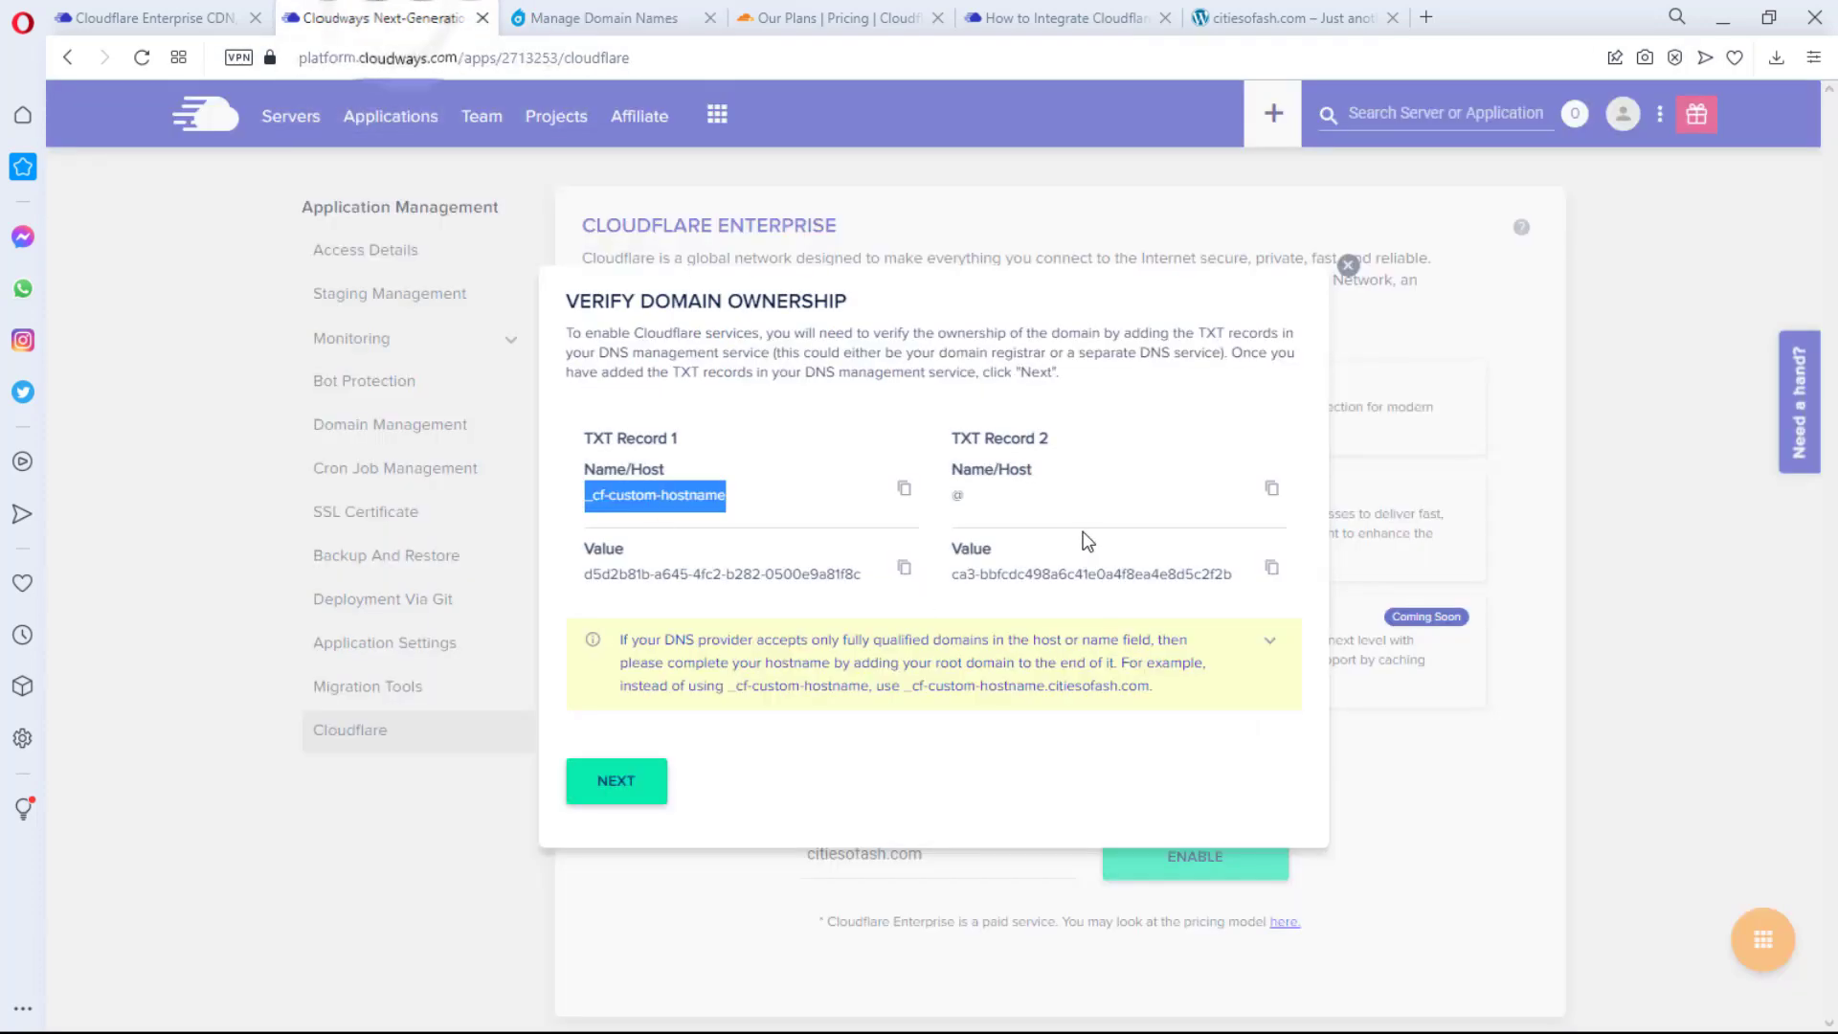
pyautogui.click(904, 568)
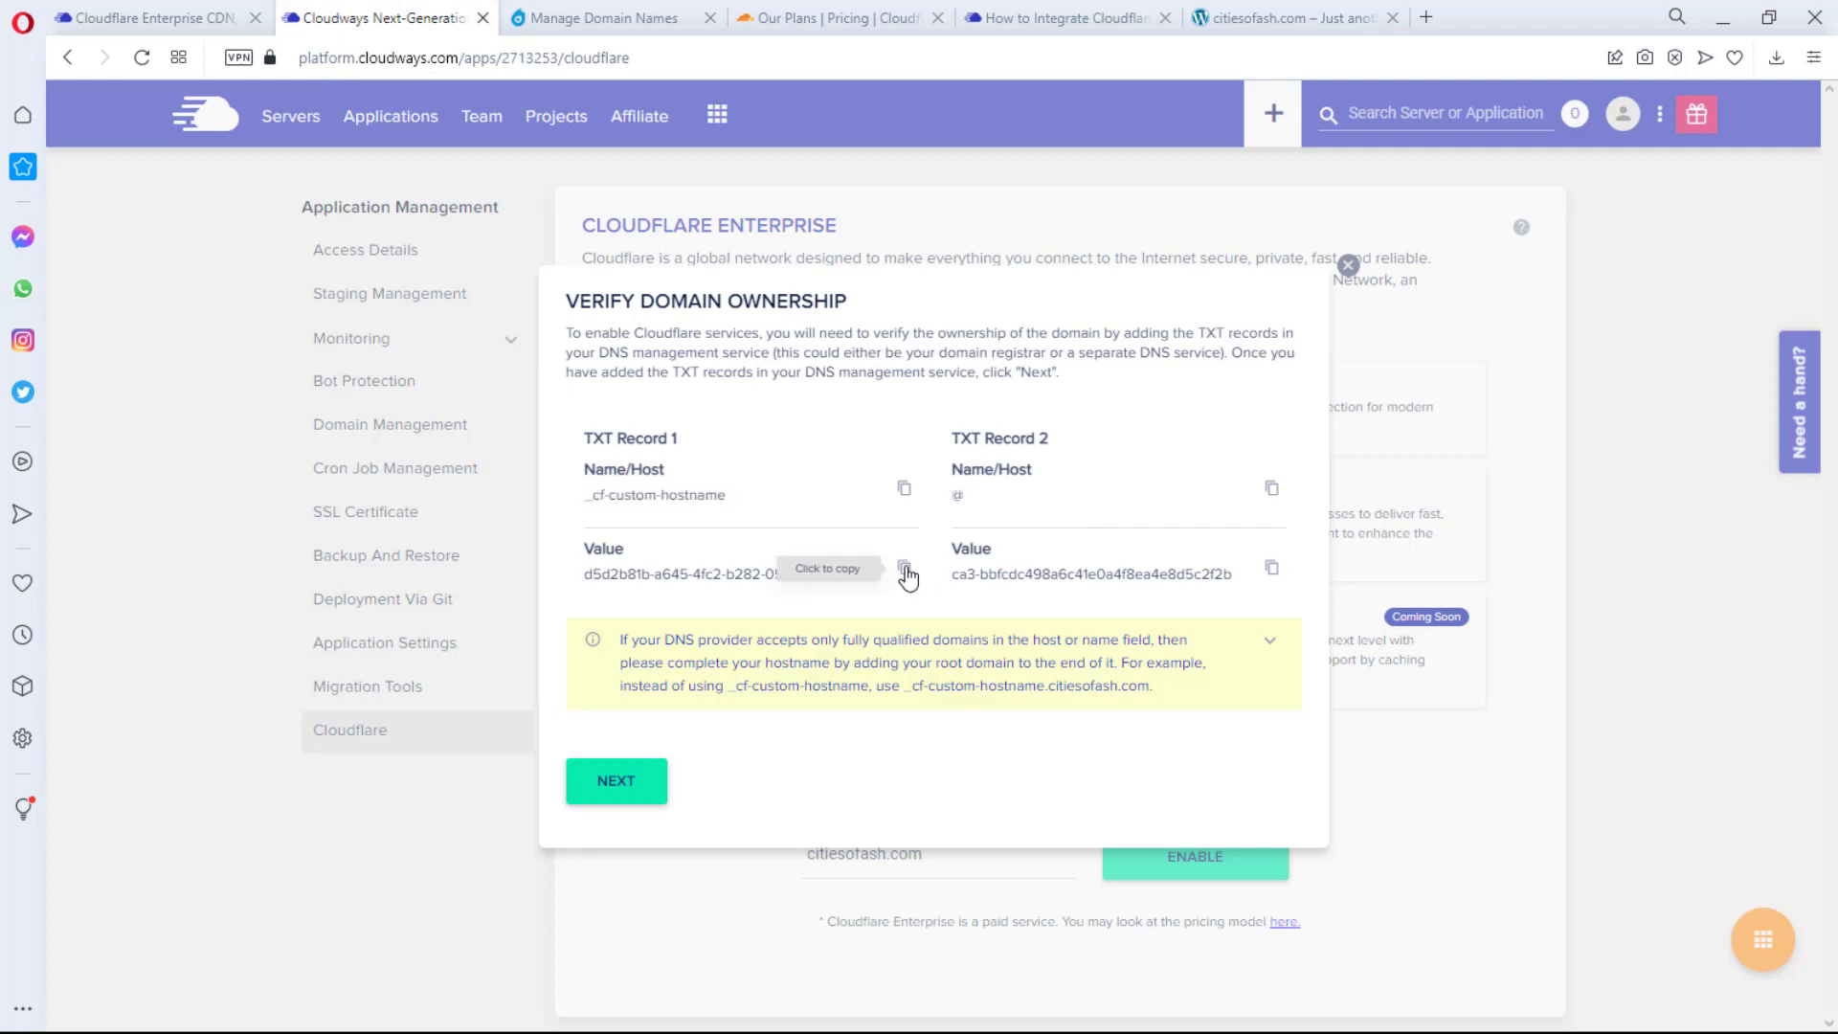
pyautogui.click(904, 569)
pyautogui.click(632, 19)
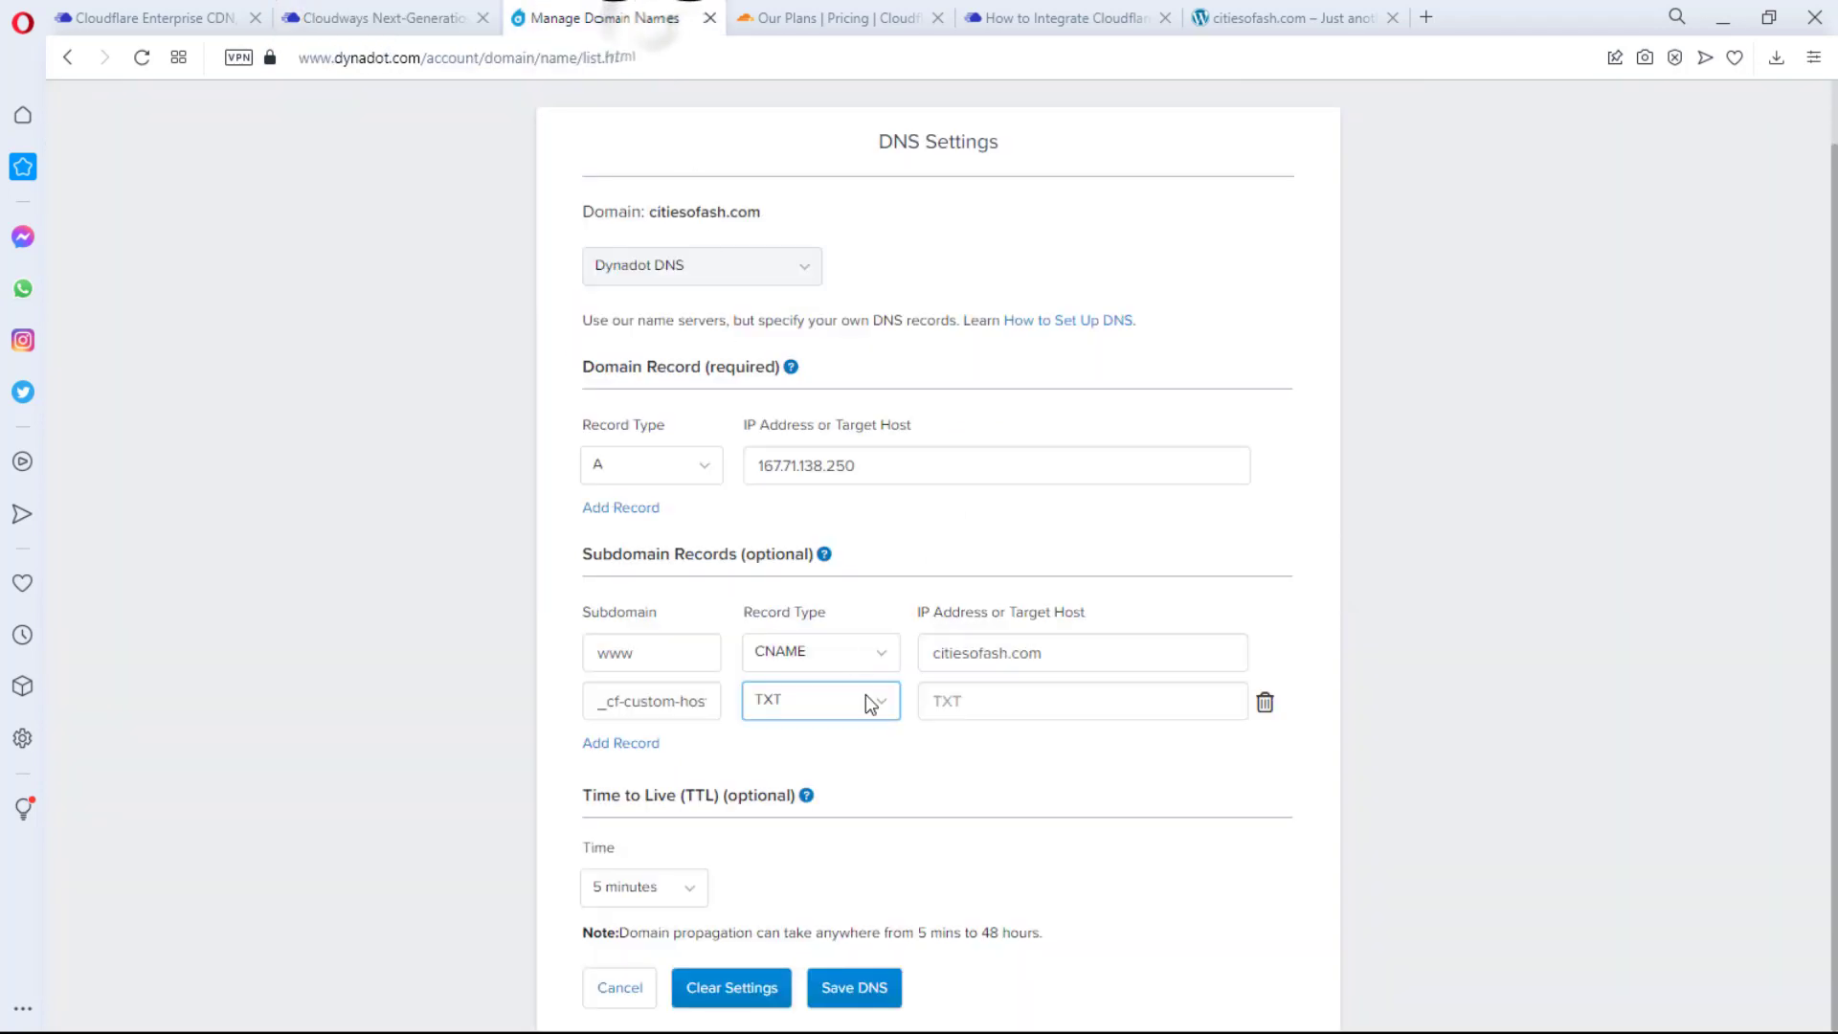
pyautogui.click(983, 702)
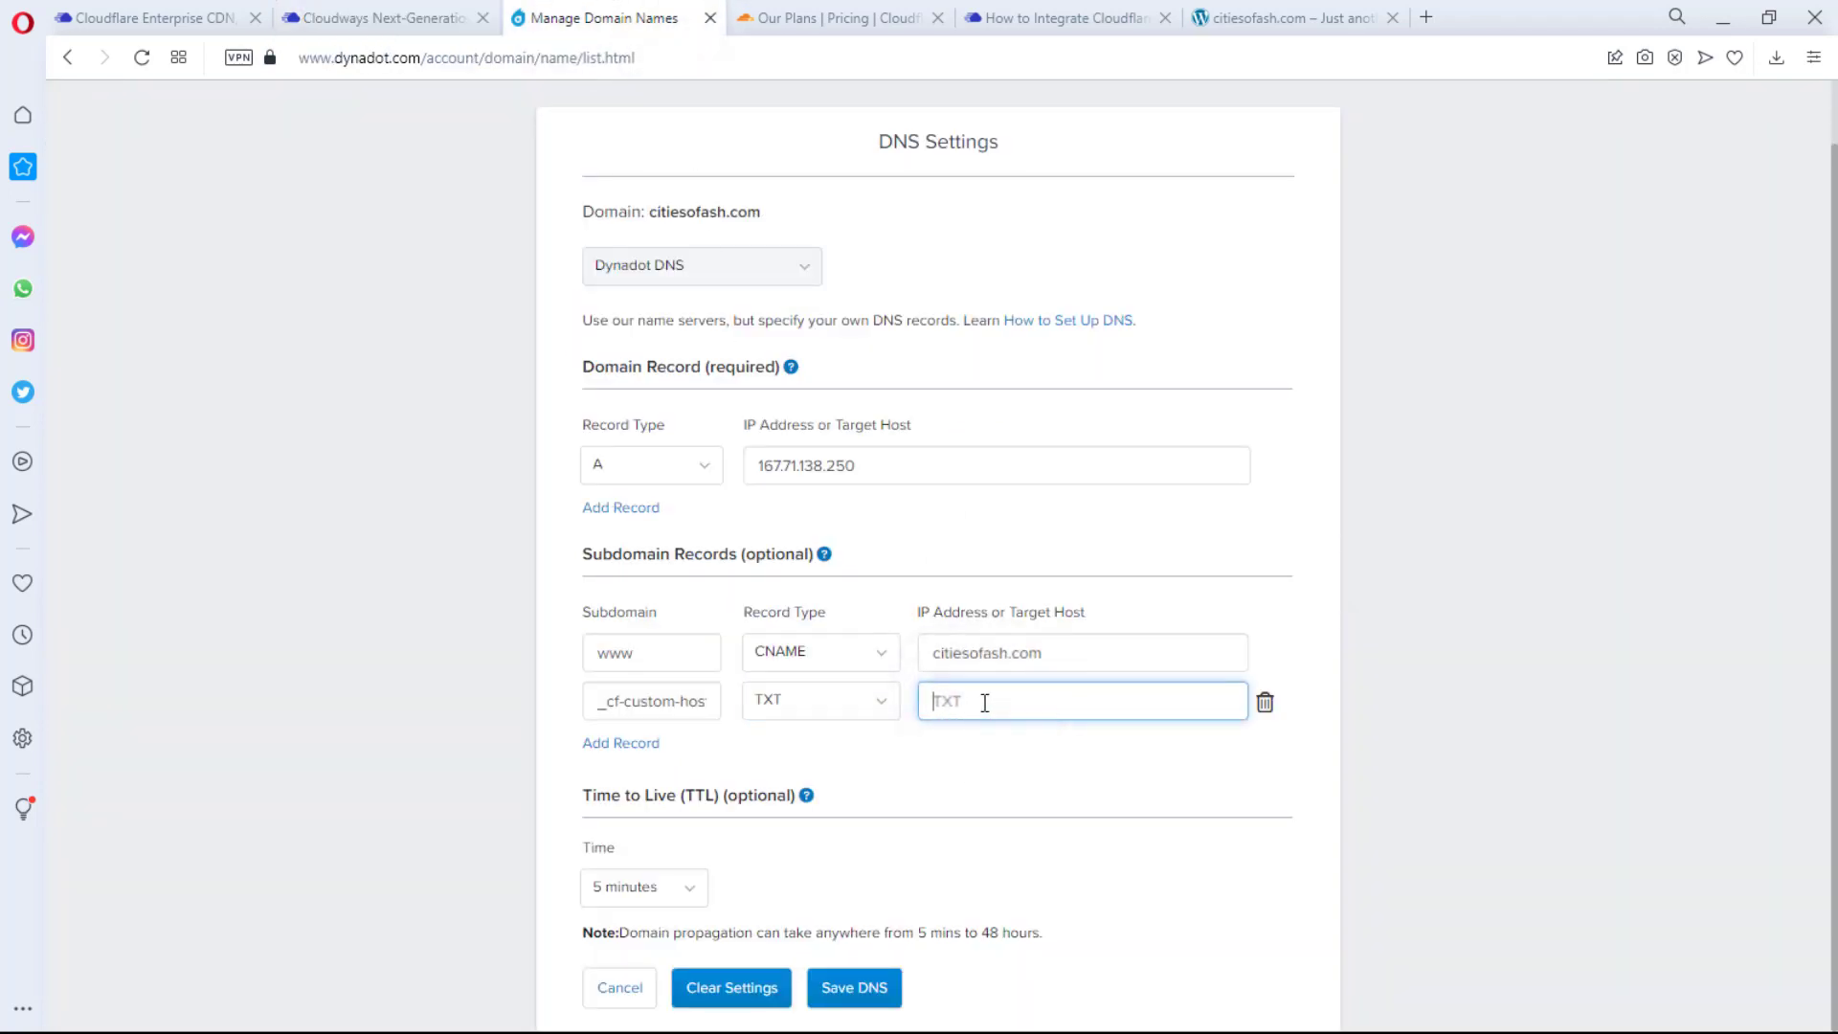
pyautogui.hotkey('ctrl', 'v')
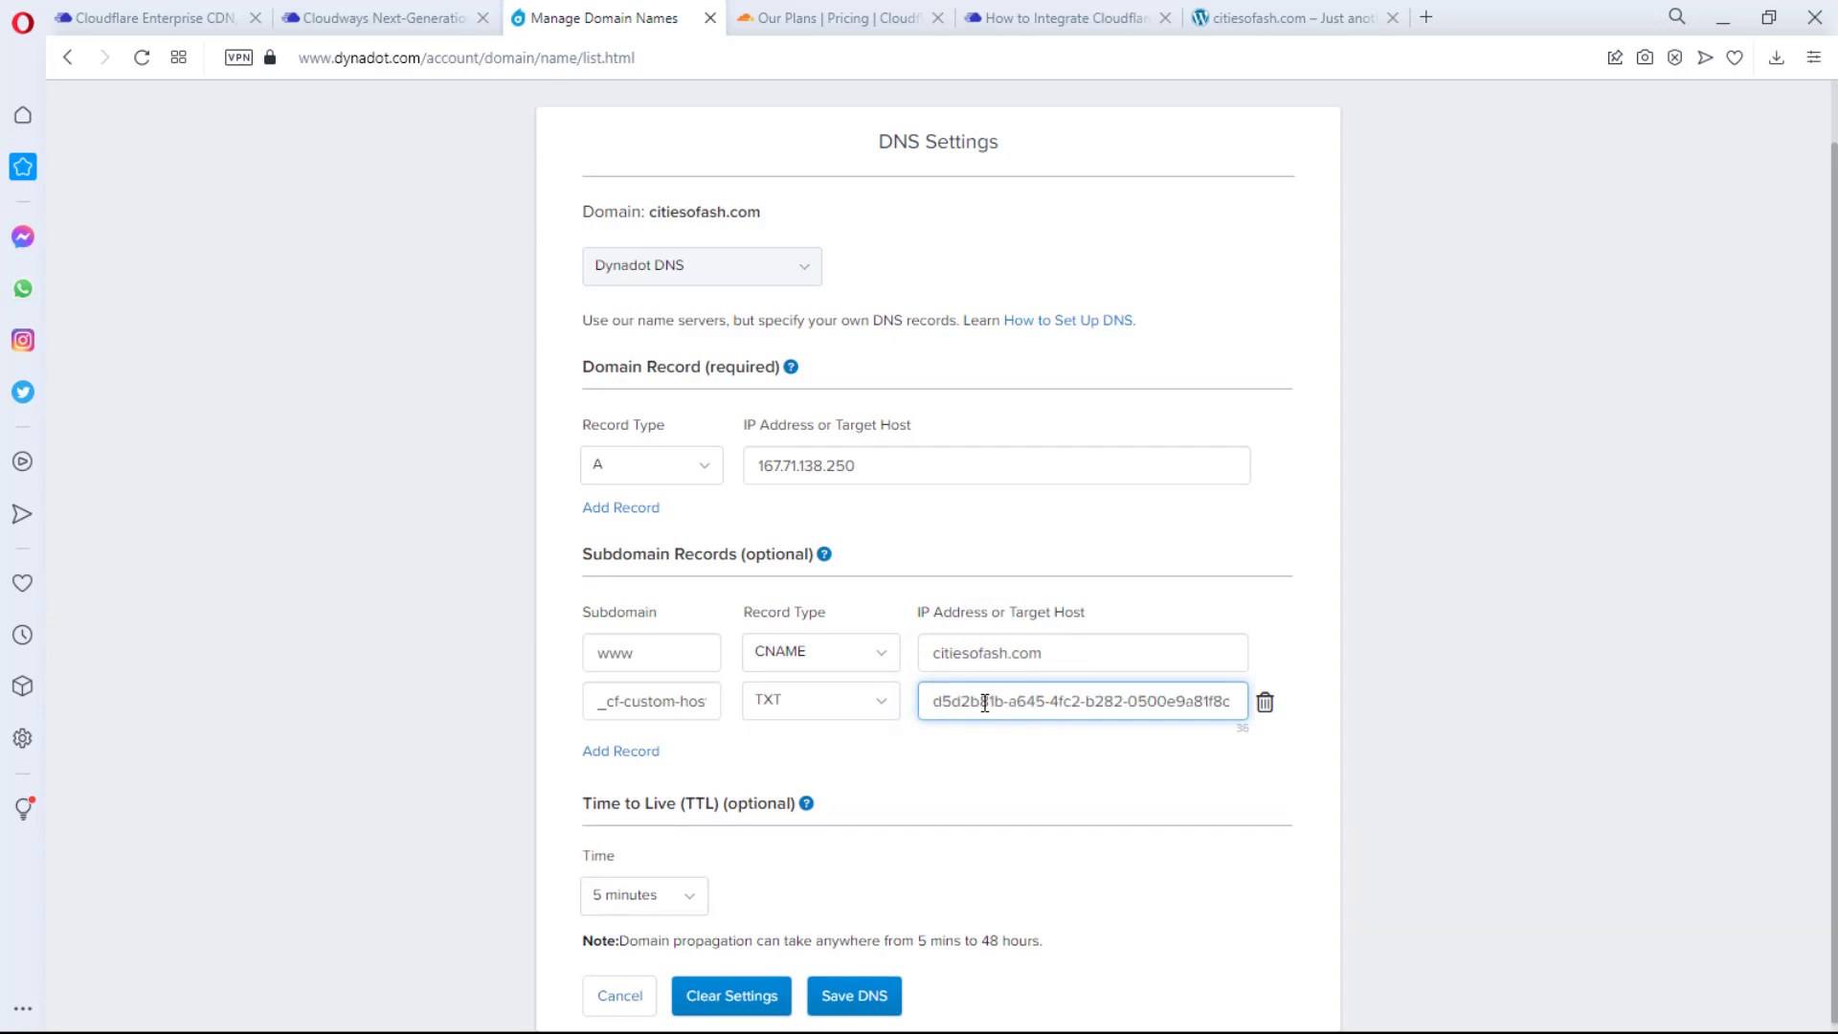
# Step: Add another subdomain record of type TXT in Dynadot and enter TXT Record 2's host, @, copied from Cloudways
pyautogui.click(636, 751)
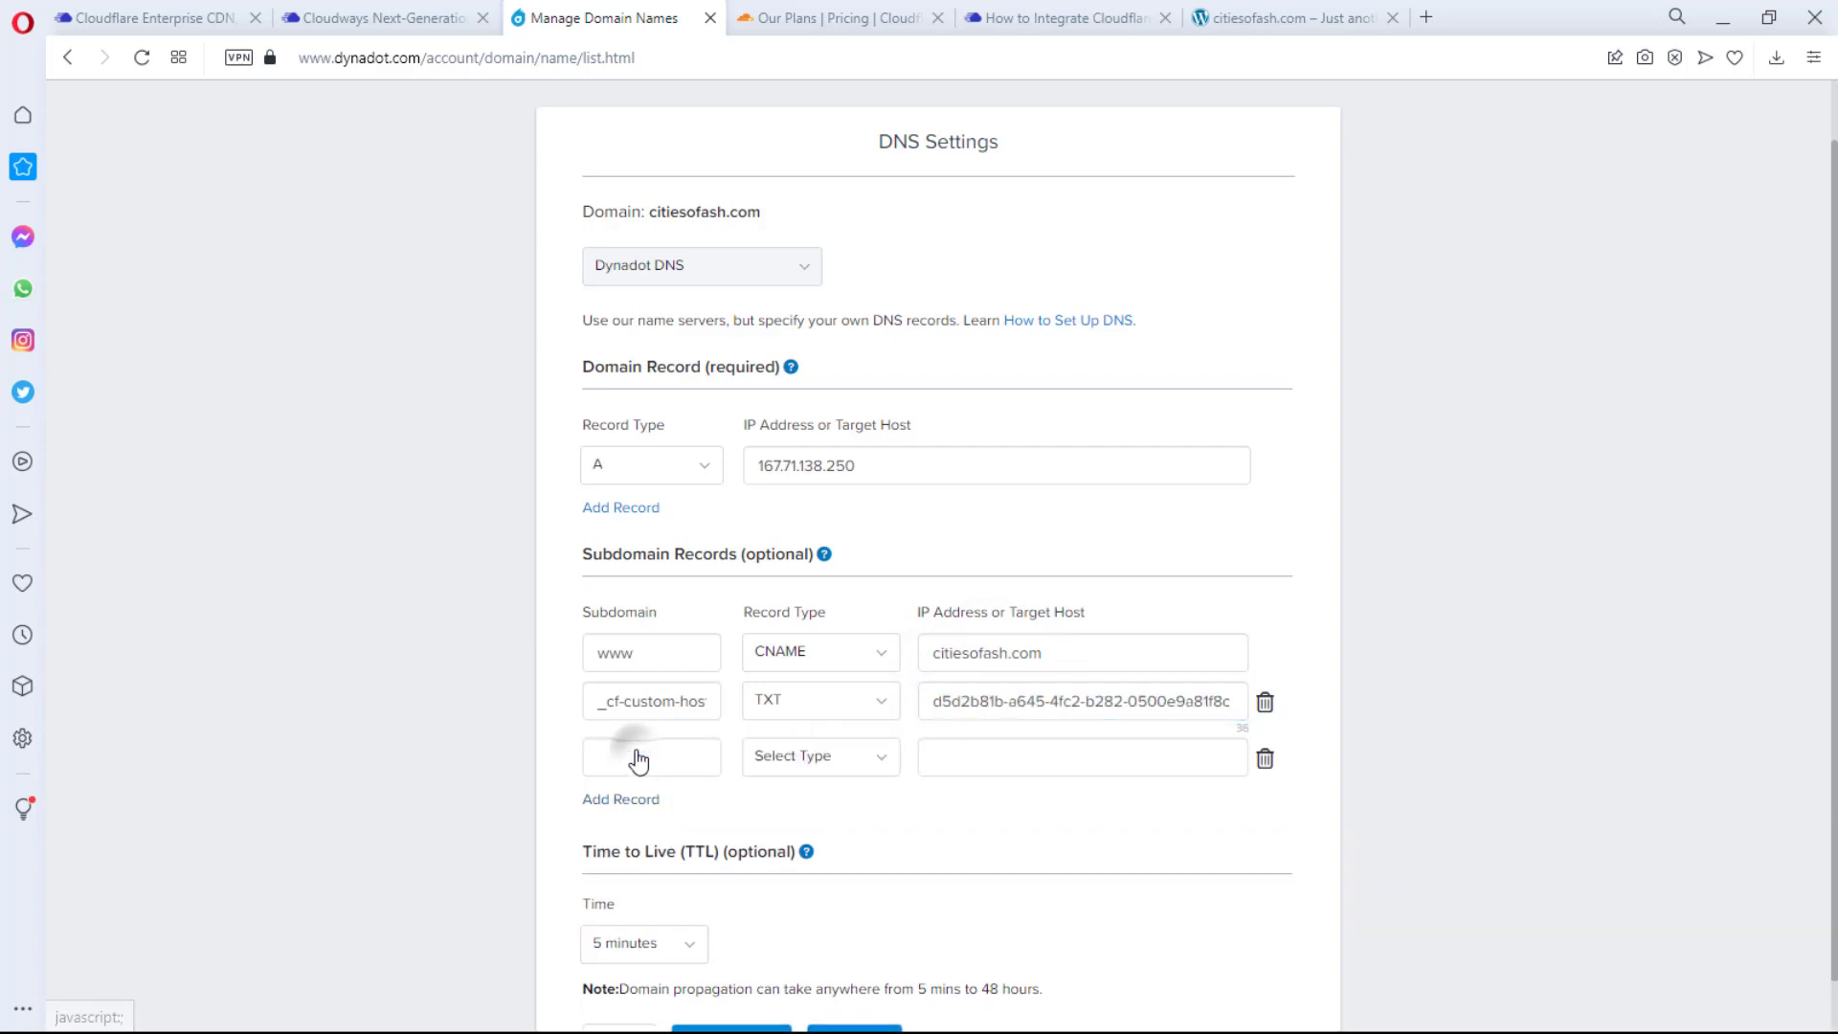
pyautogui.click(848, 762)
pyautogui.click(783, 965)
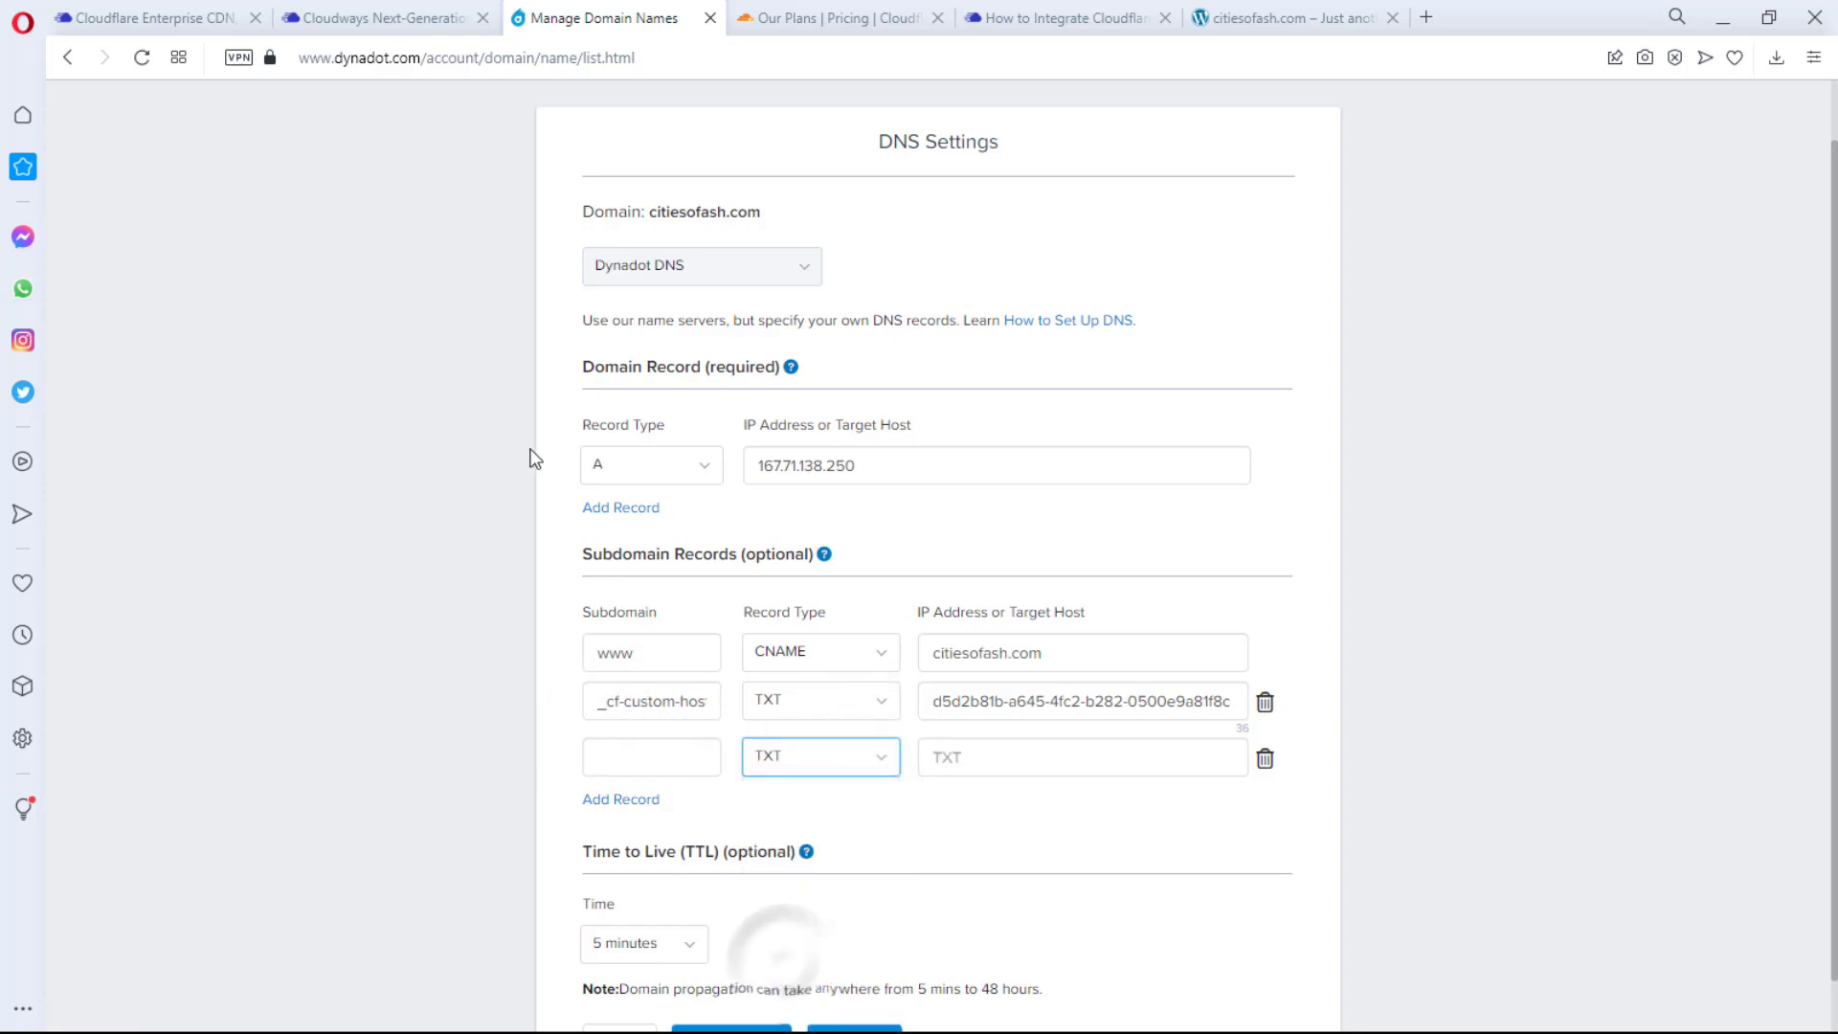
pyautogui.click(352, 18)
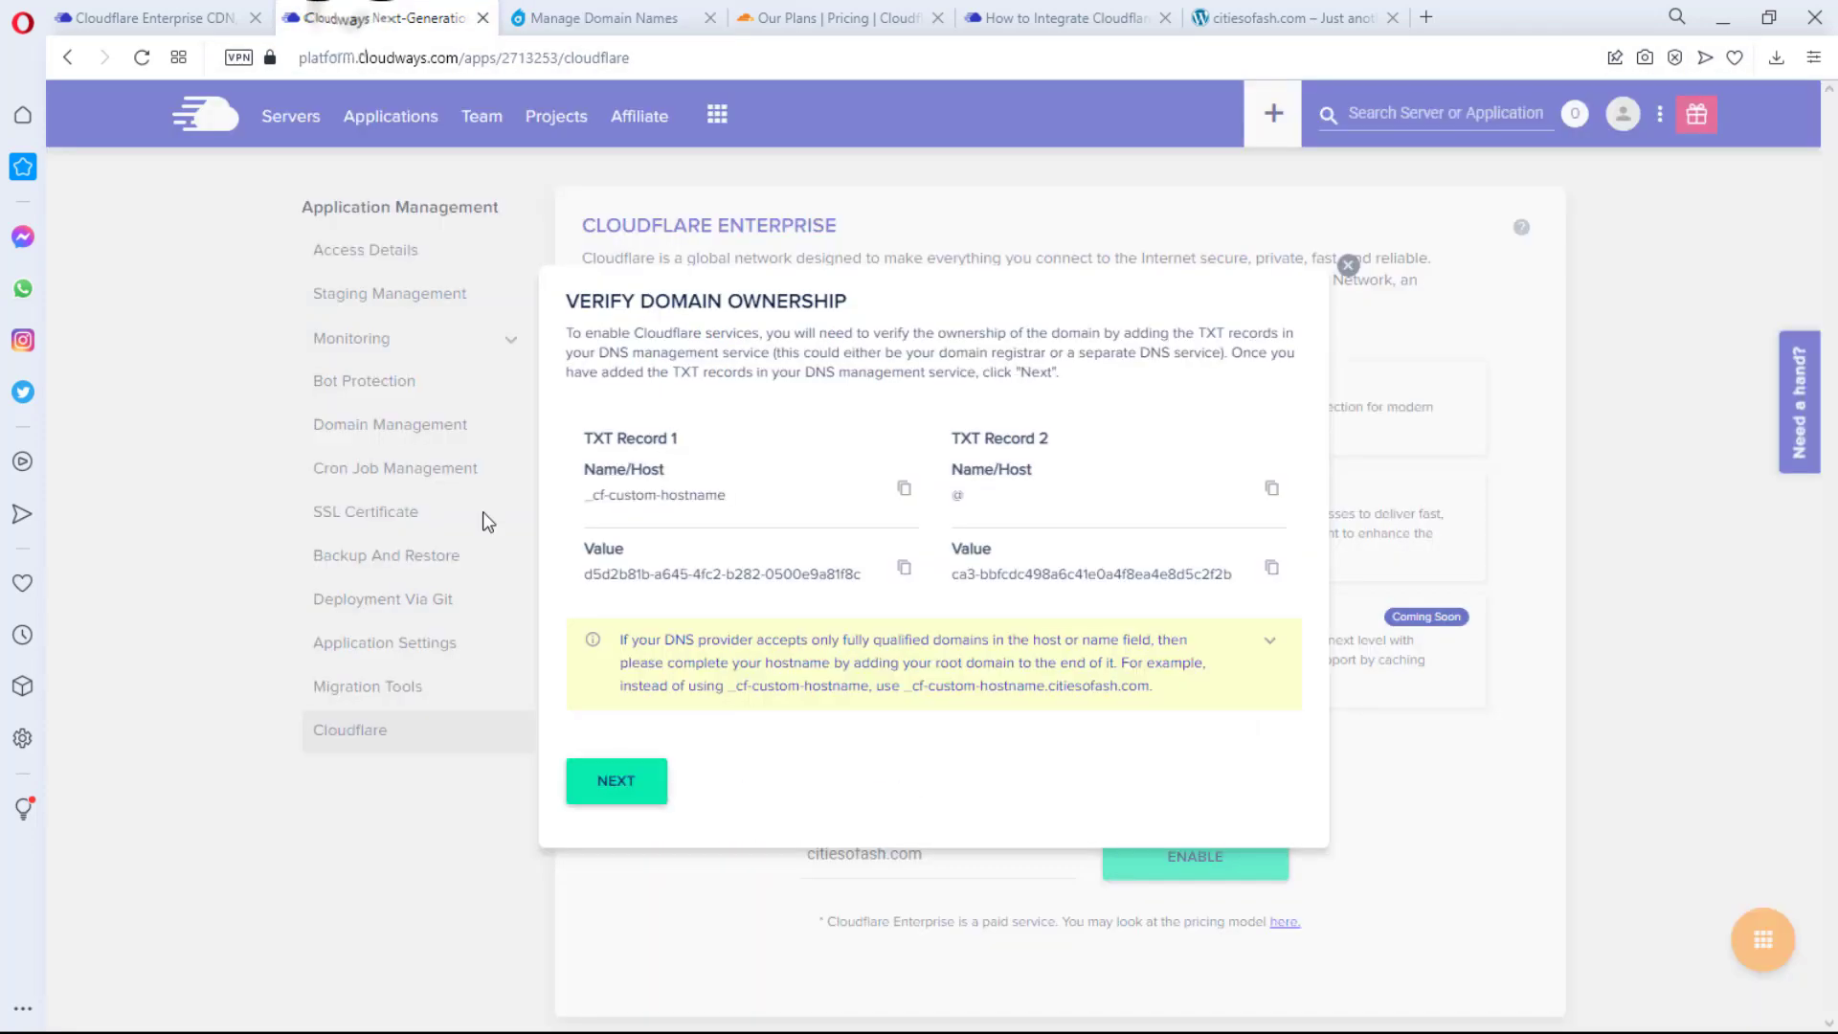
pyautogui.click(964, 494)
pyautogui.doubleClick(963, 496)
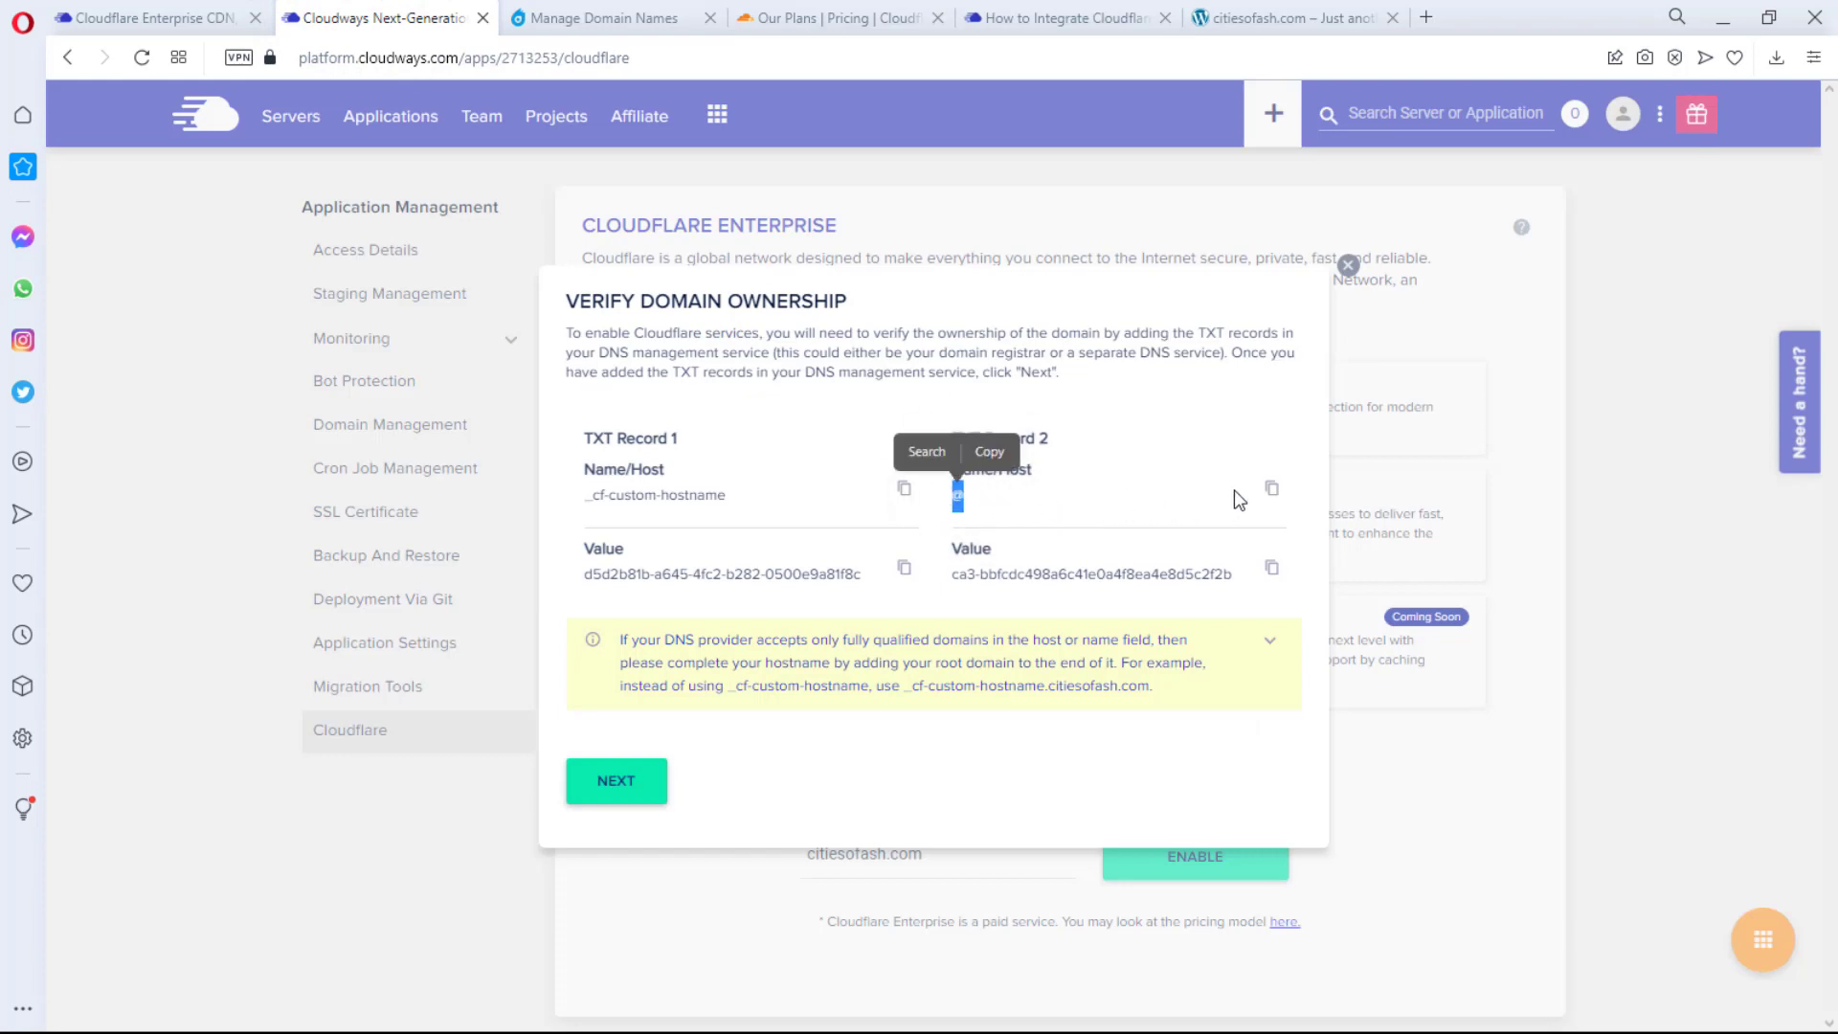
pyautogui.click(1271, 489)
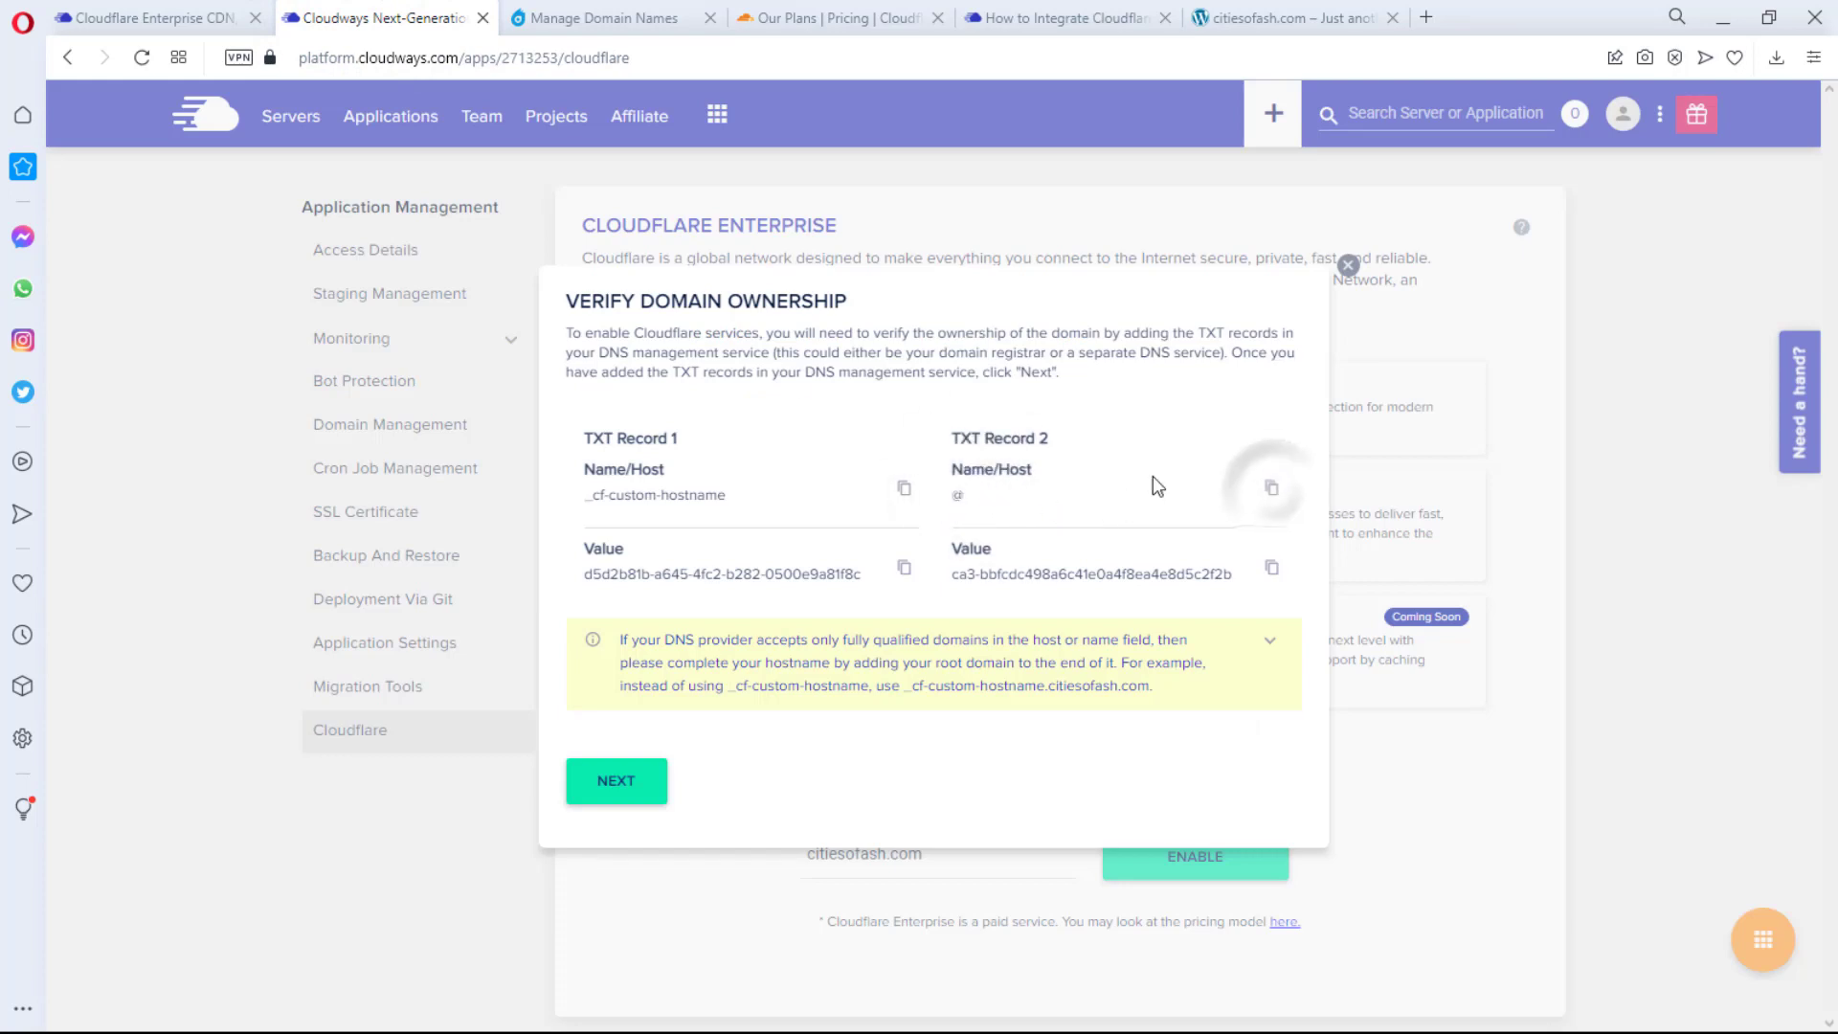
pyautogui.click(601, 20)
pyautogui.click(656, 757)
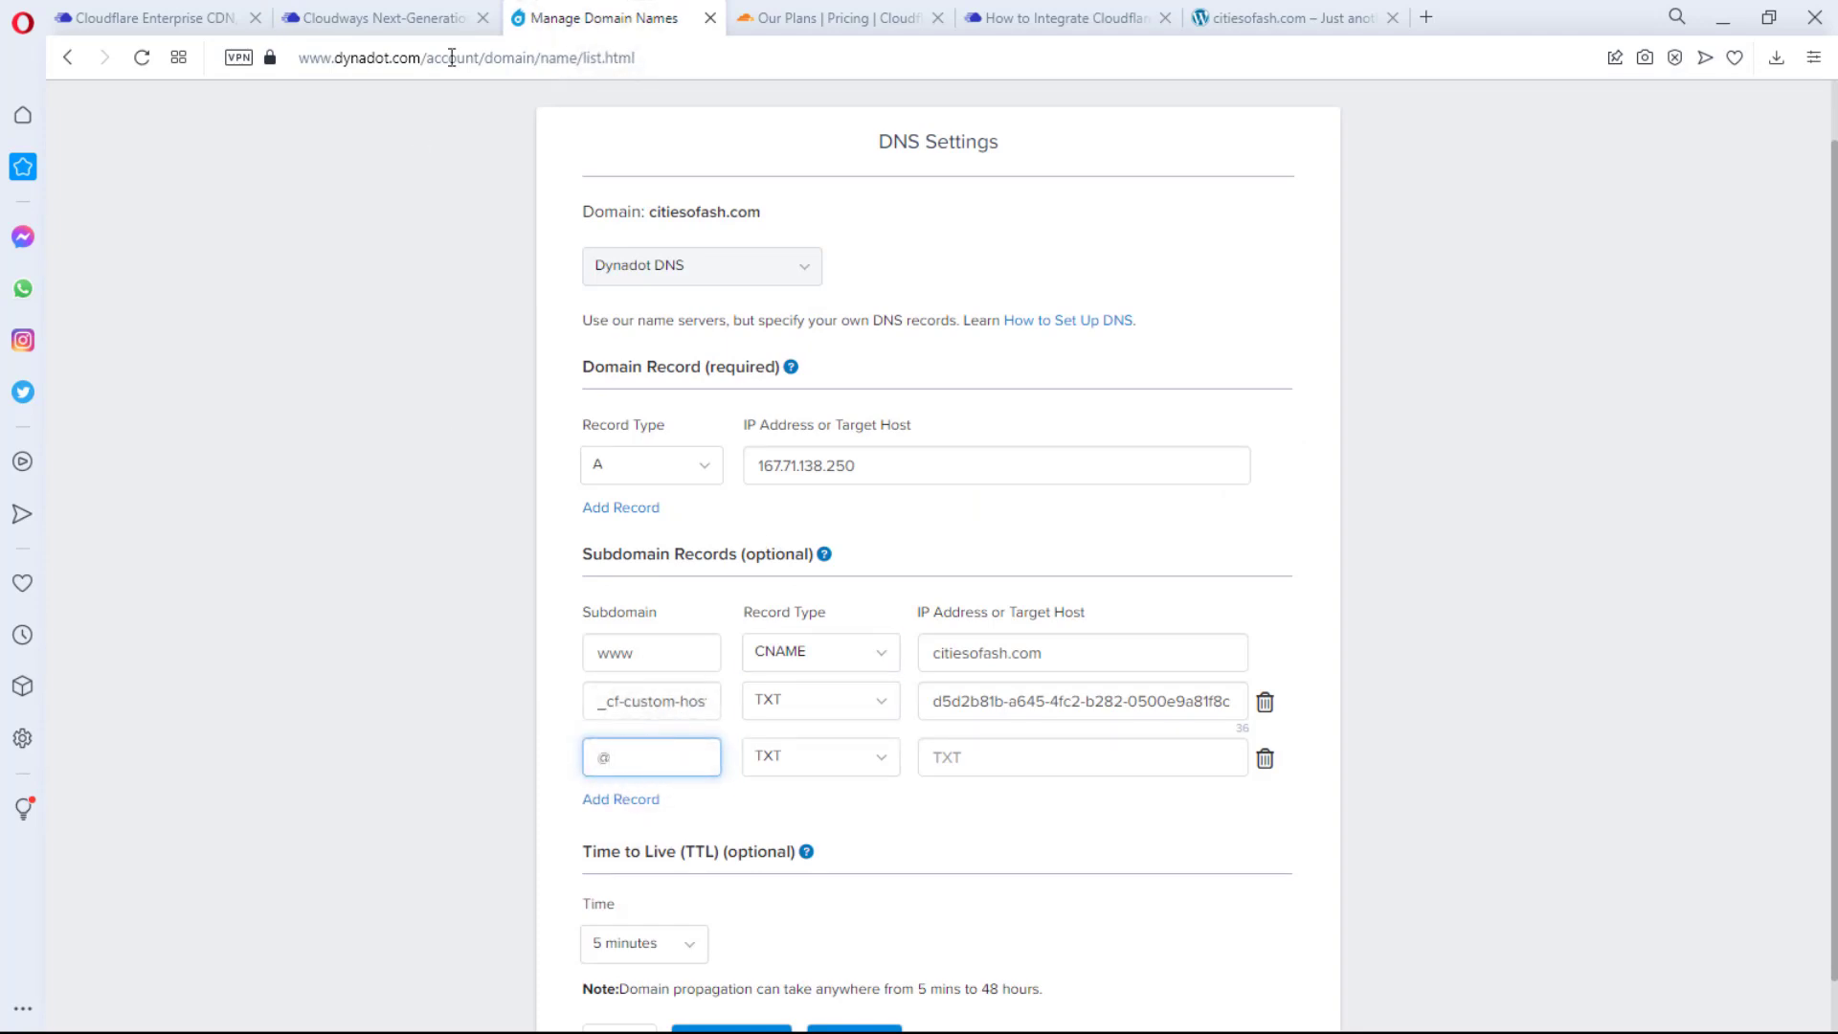
# Step: Paste TXT Record 2's verification value from Cloudways into the @ record in Dynadot and try to save the DNS settings
pyautogui.click(383, 12)
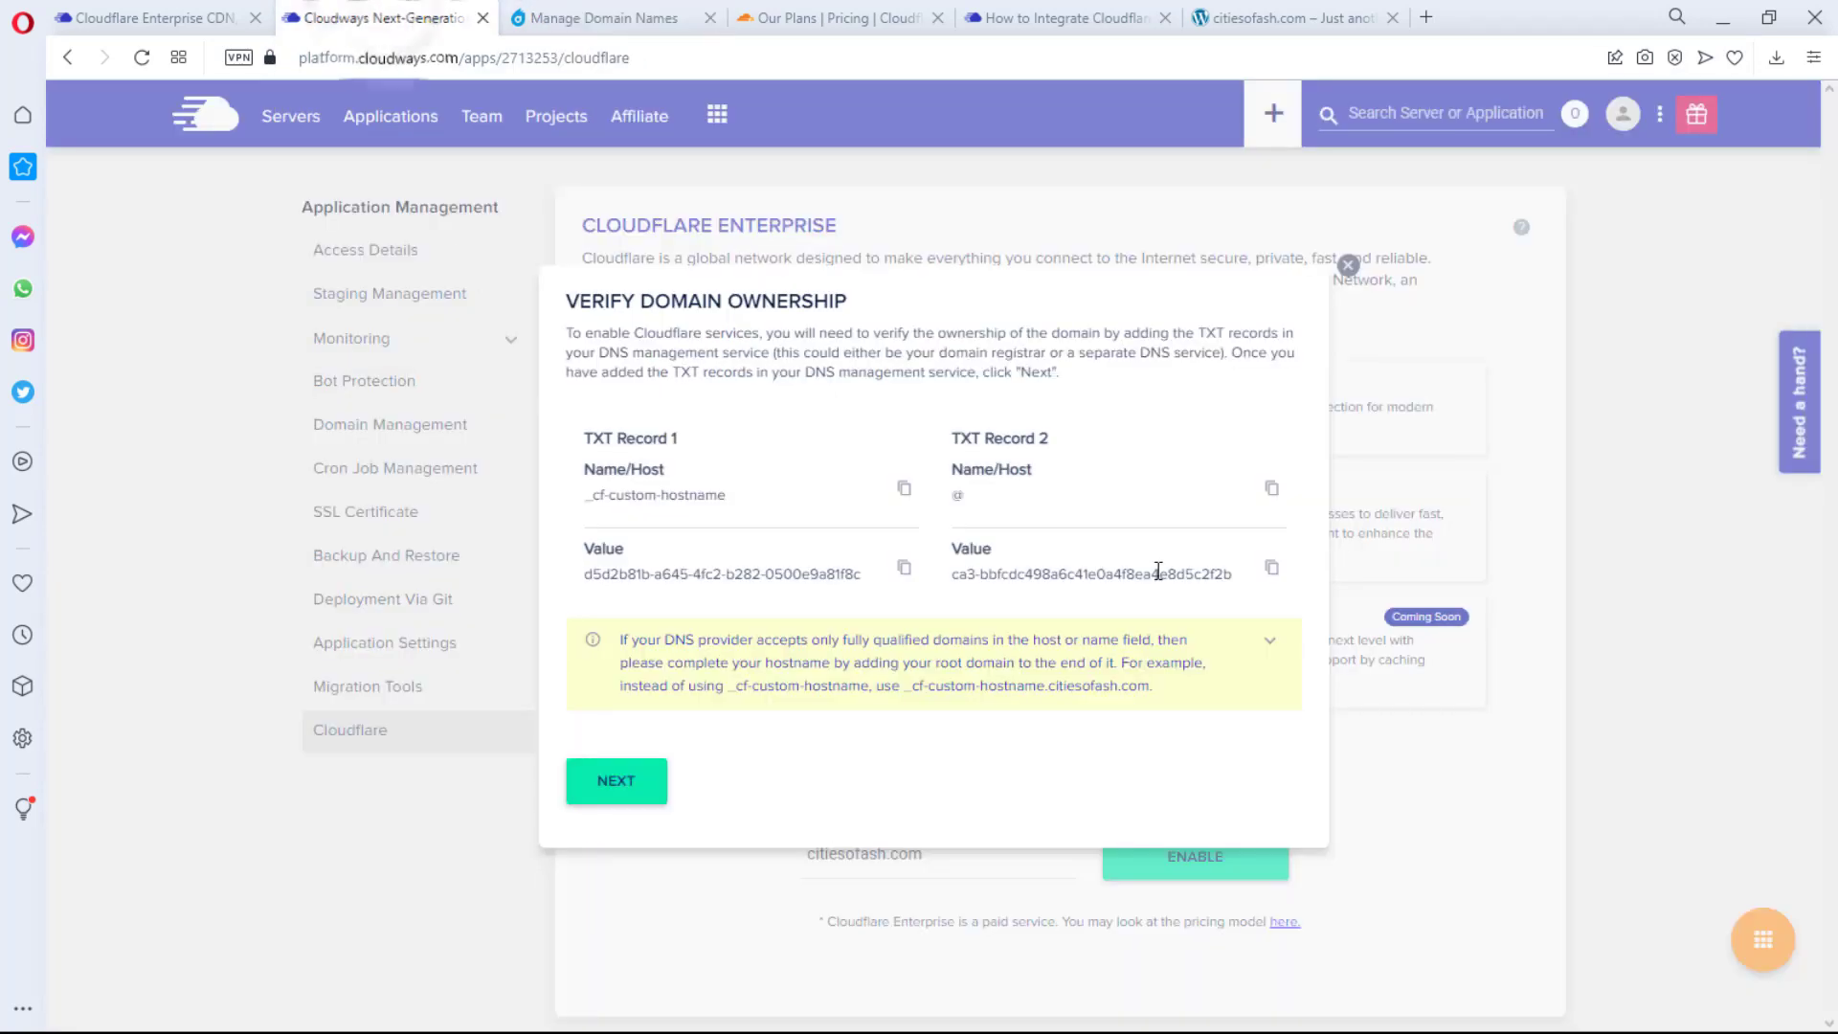
pyautogui.click(1271, 572)
pyautogui.click(598, 16)
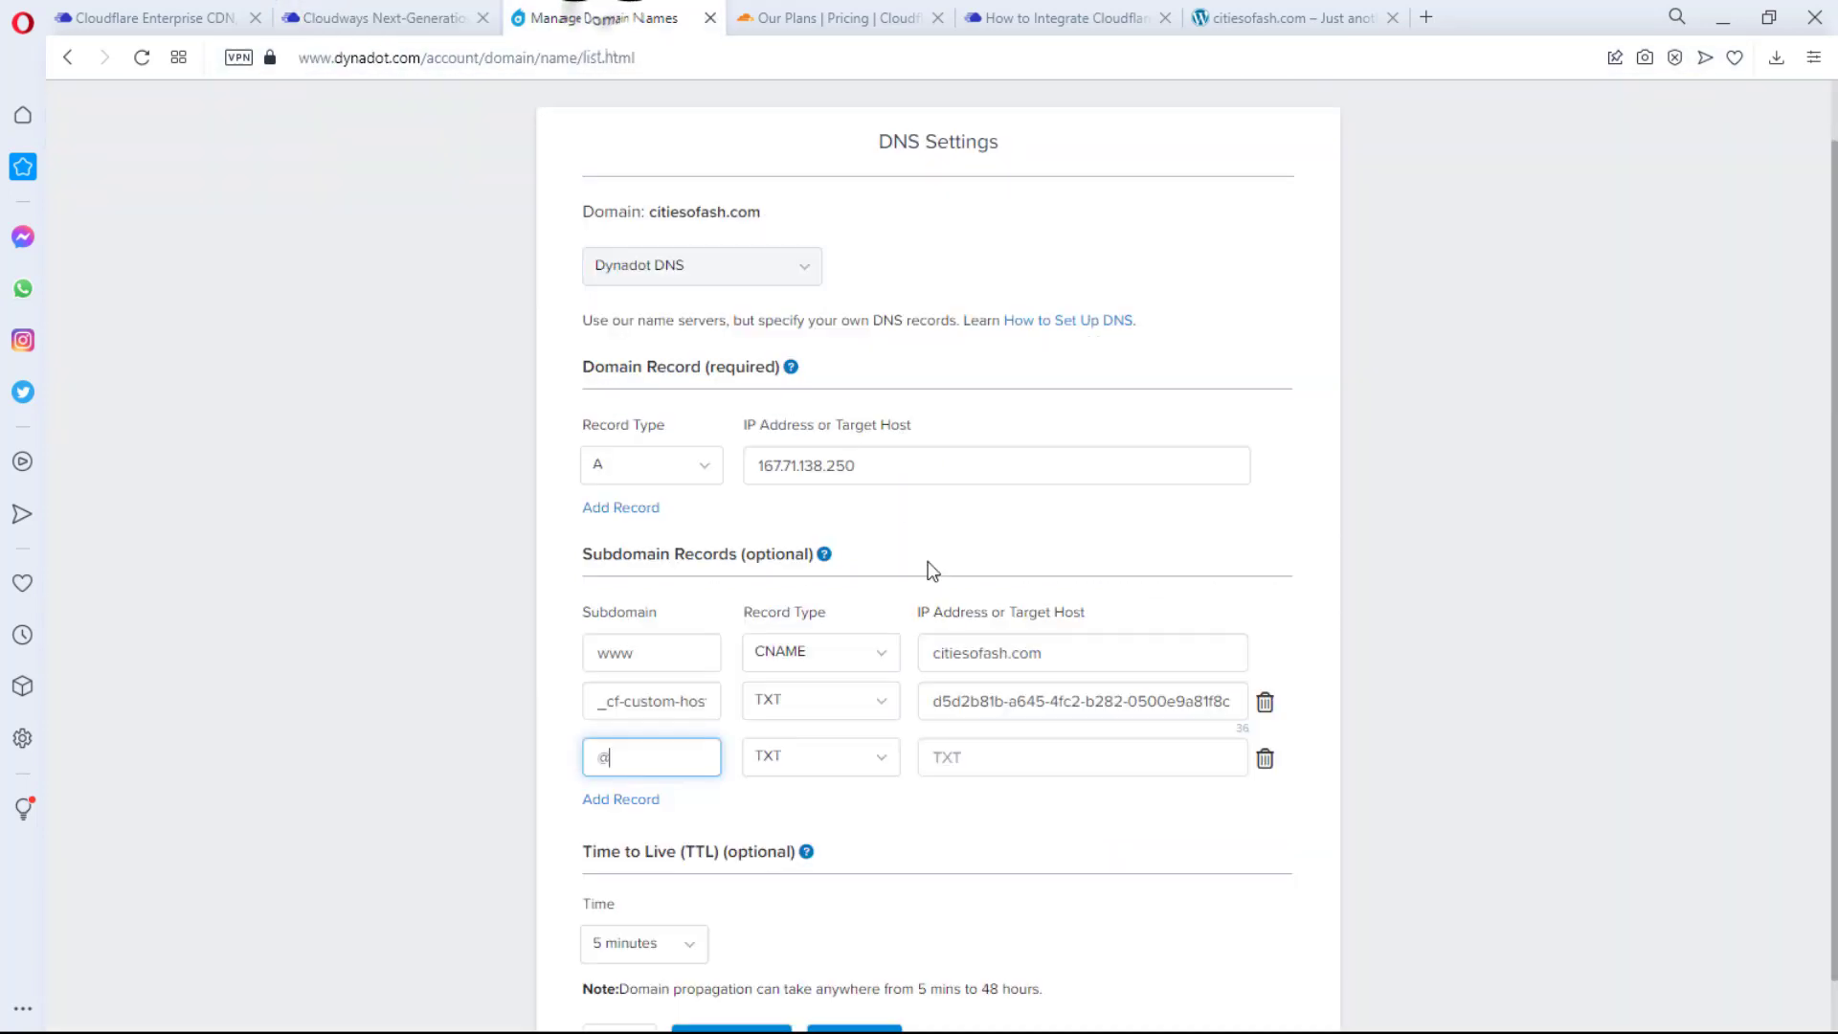
pyautogui.click(980, 759)
pyautogui.hotkey('ctrl', 'v')
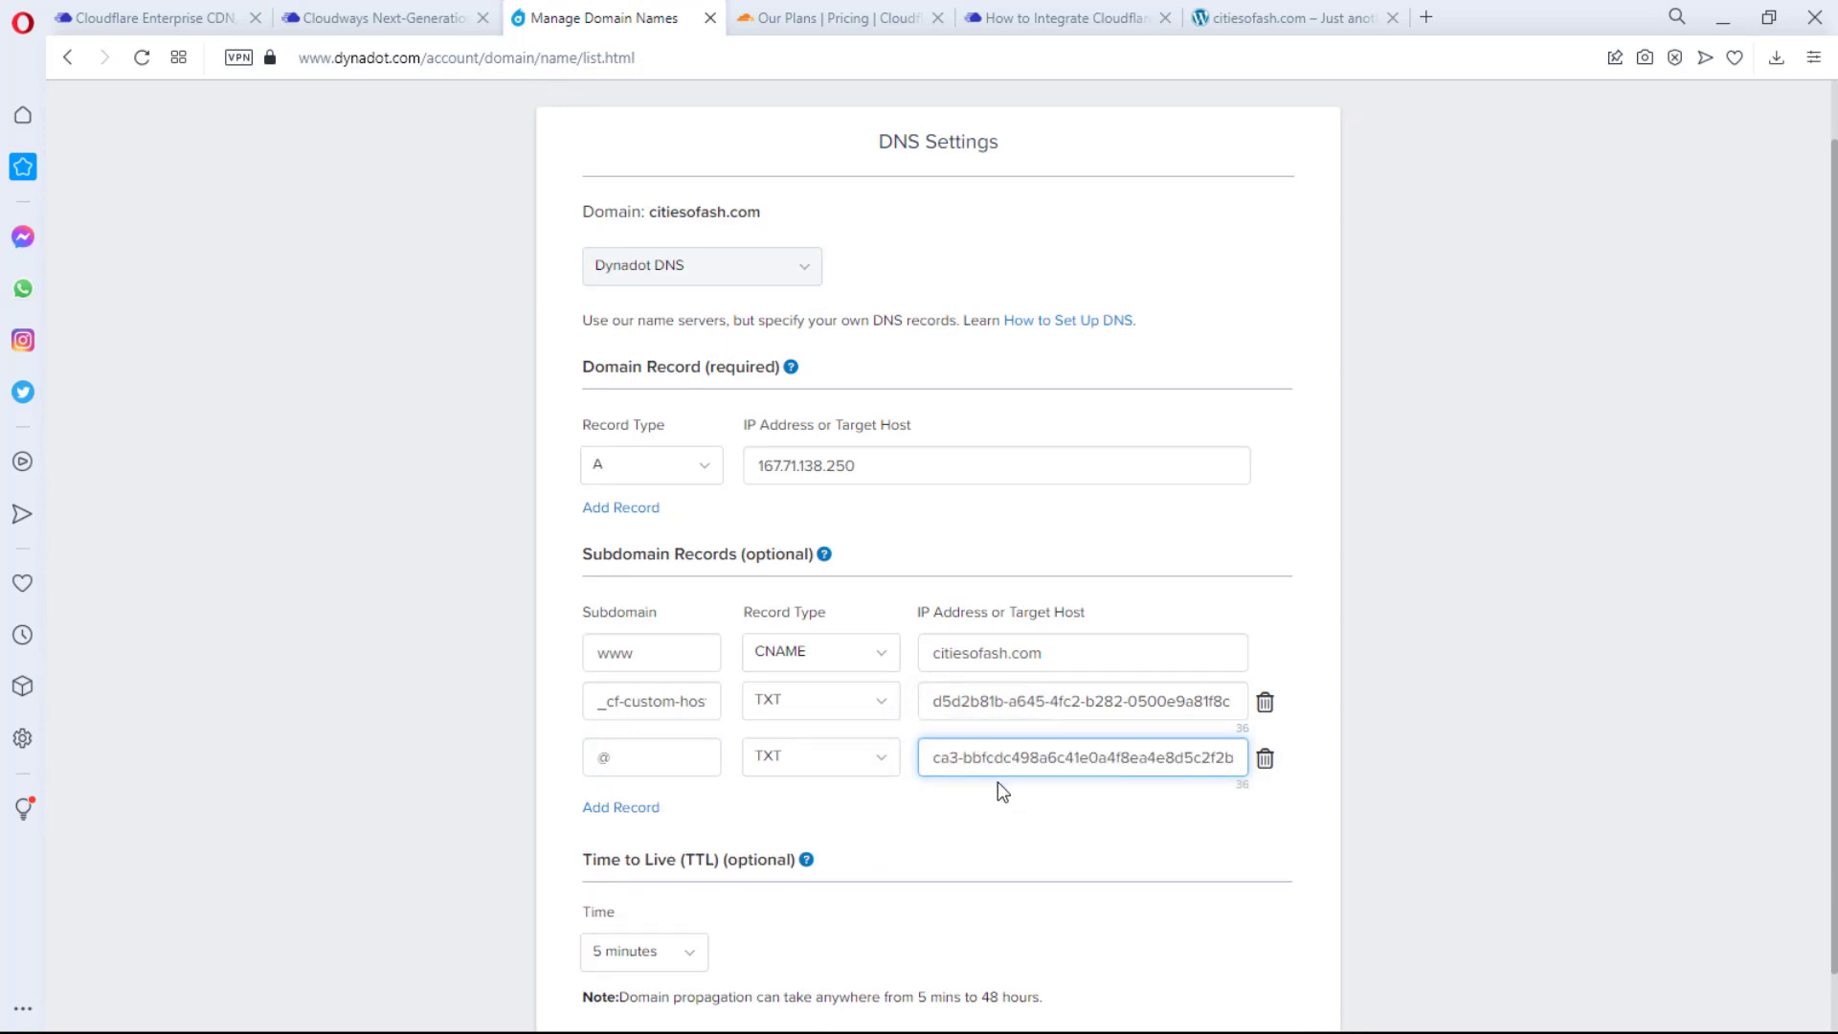
pyautogui.scroll(-1, 997, 781)
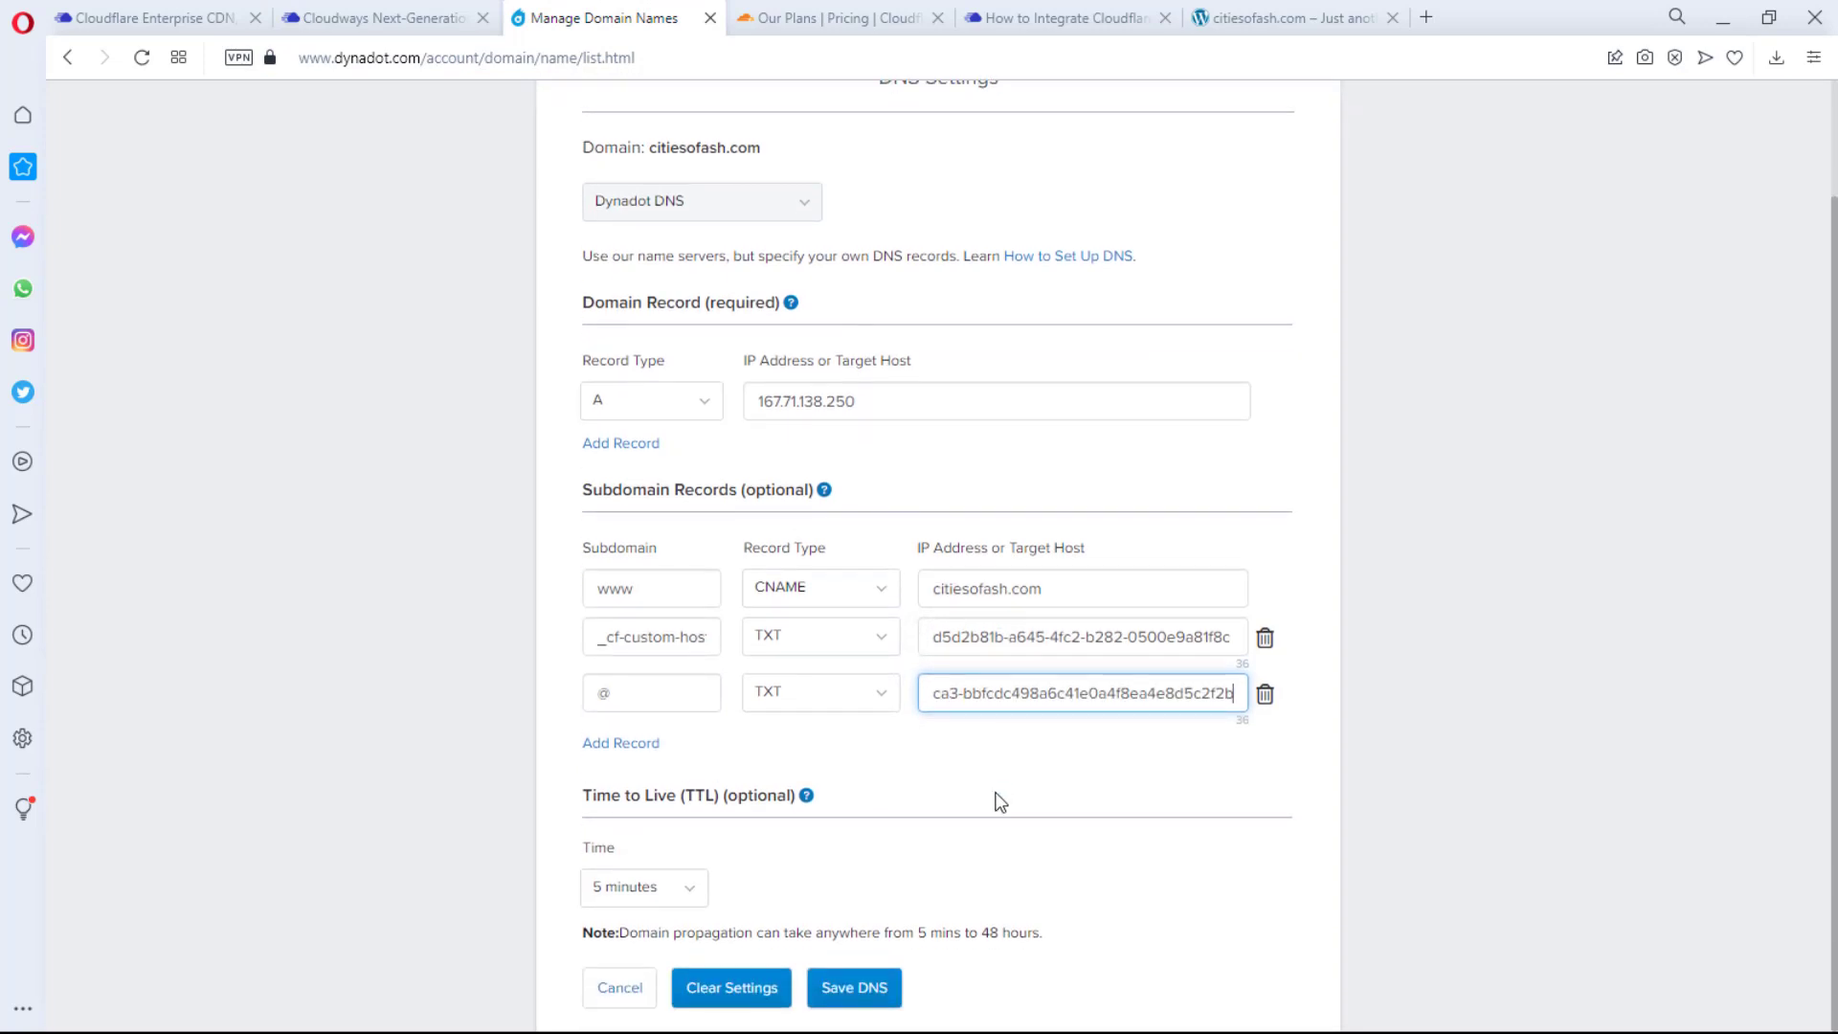
pyautogui.click(847, 993)
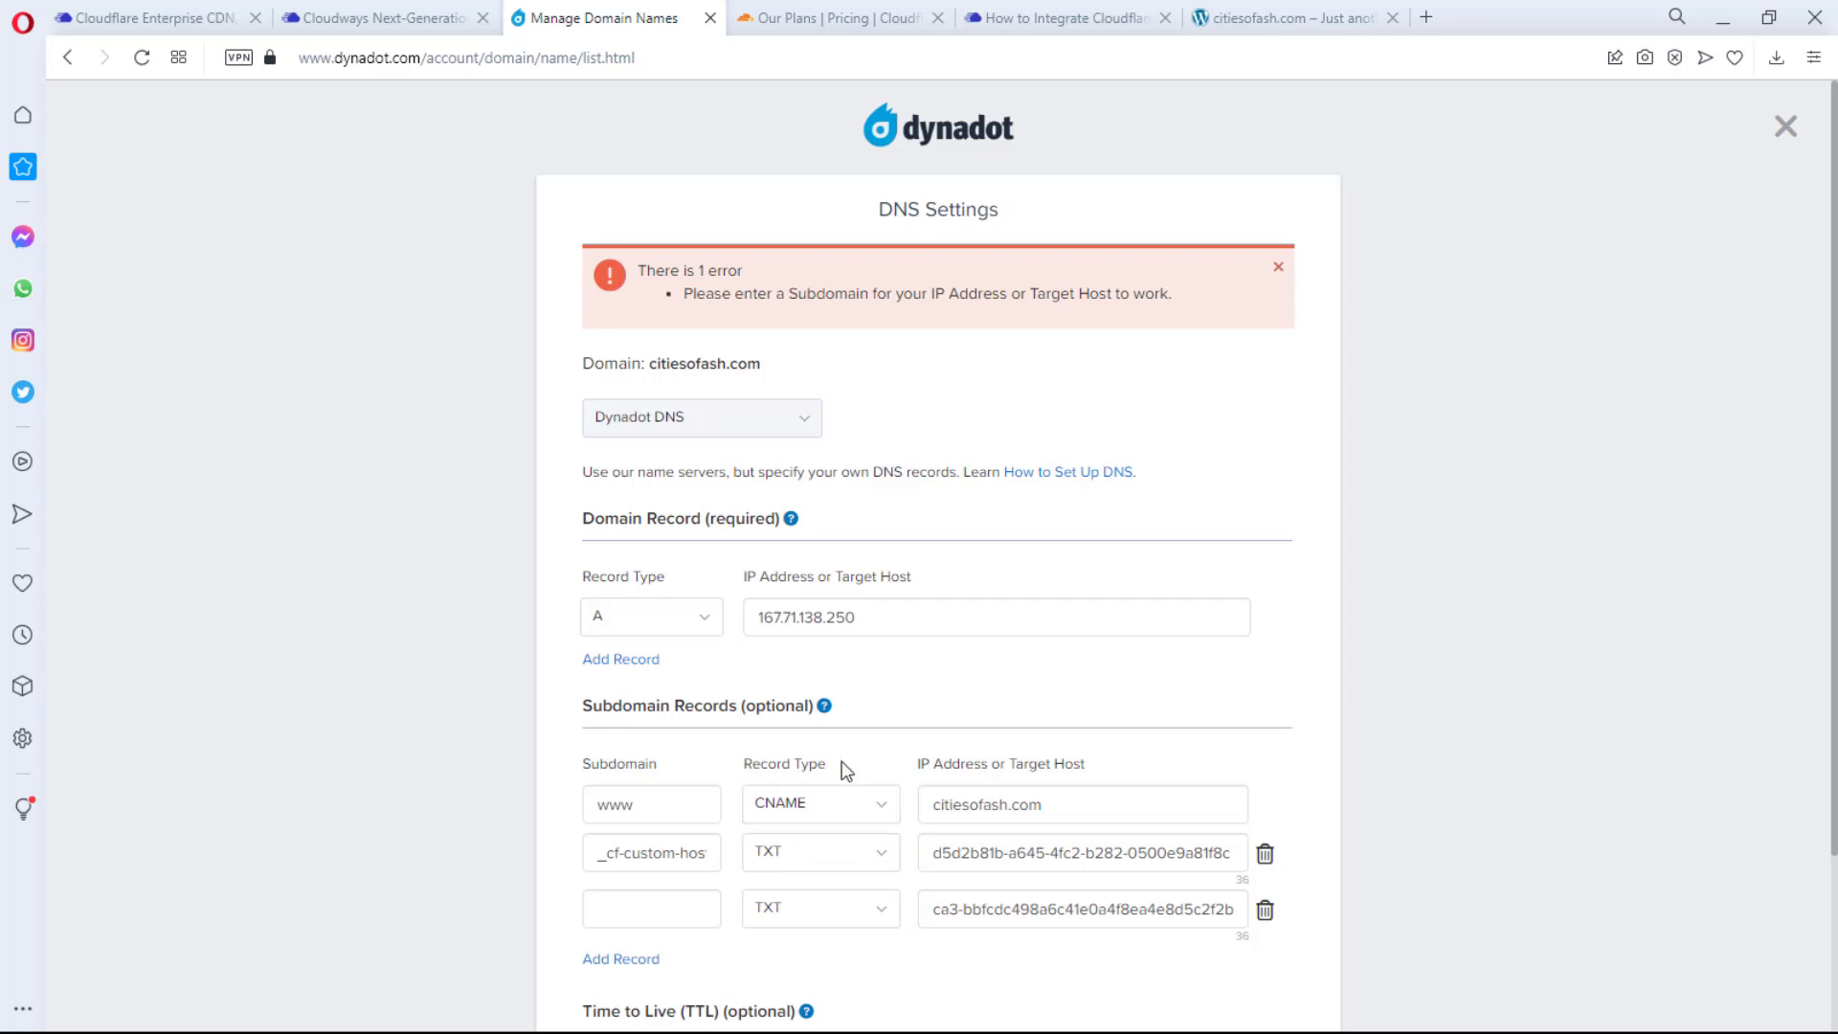
# Step: Add a second record of type TXT under the required domain records
pyautogui.click(648, 664)
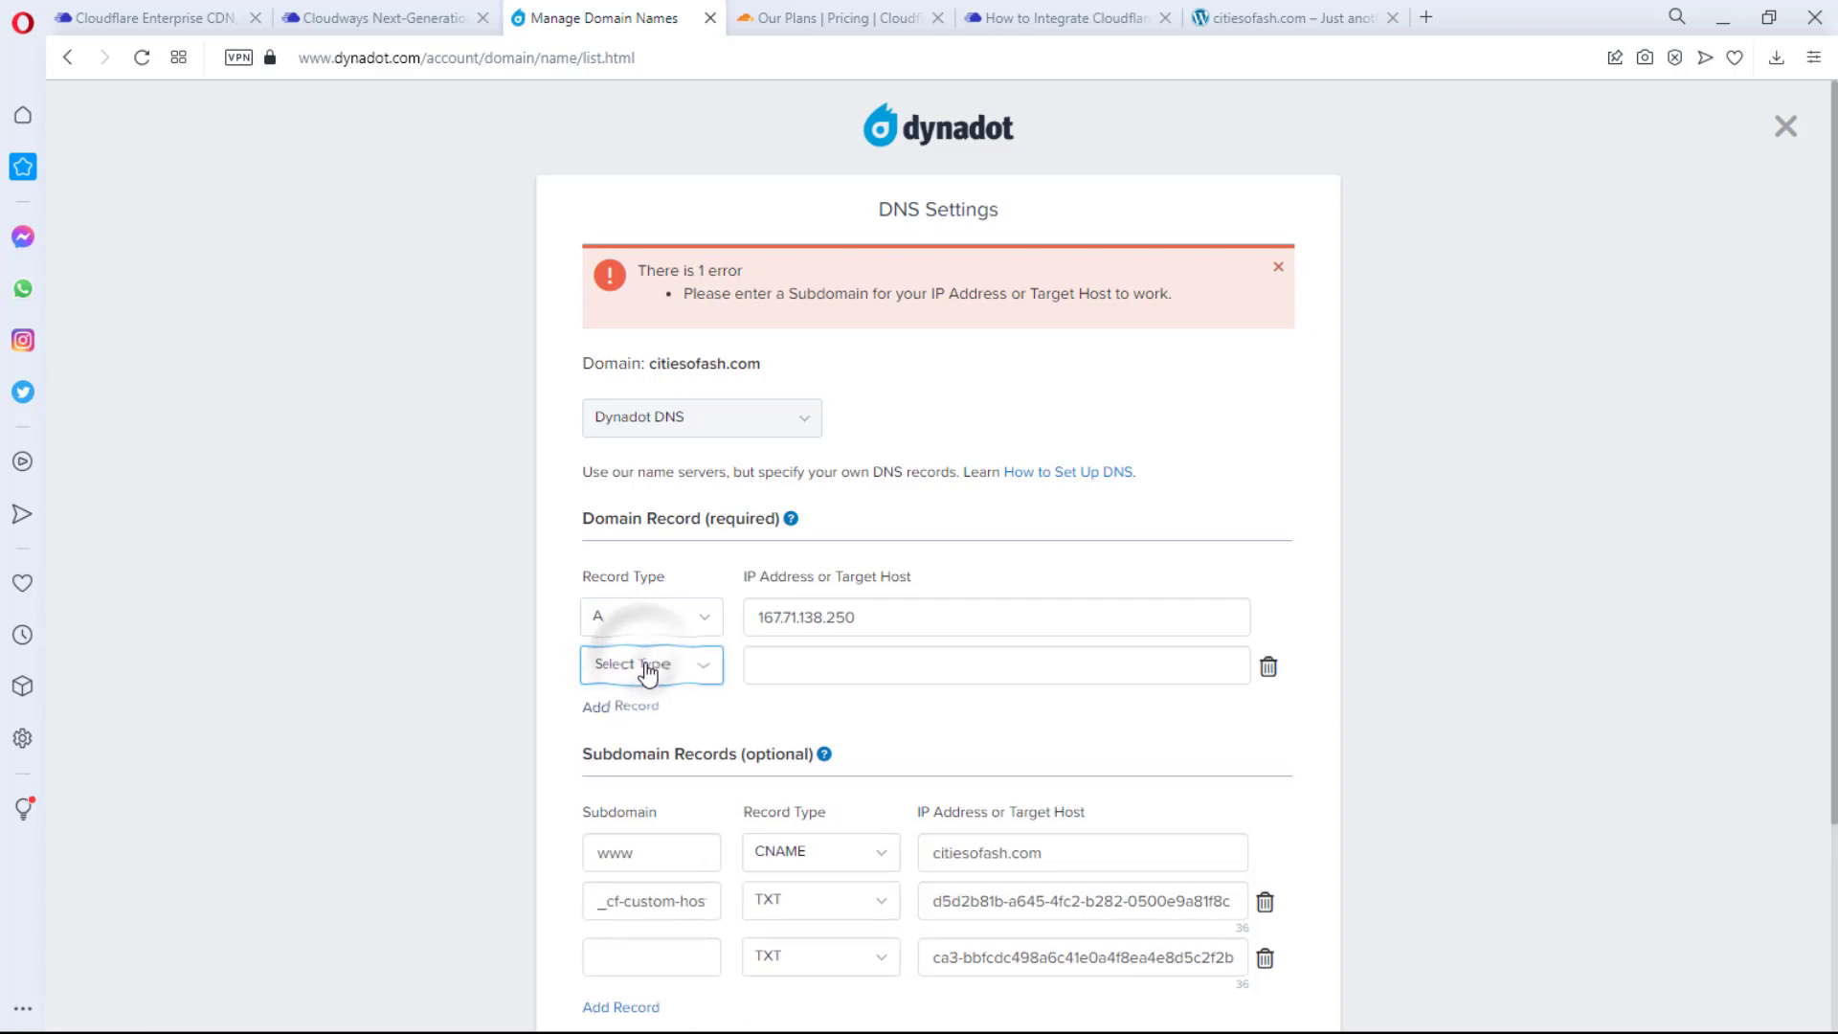
pyautogui.click(640, 665)
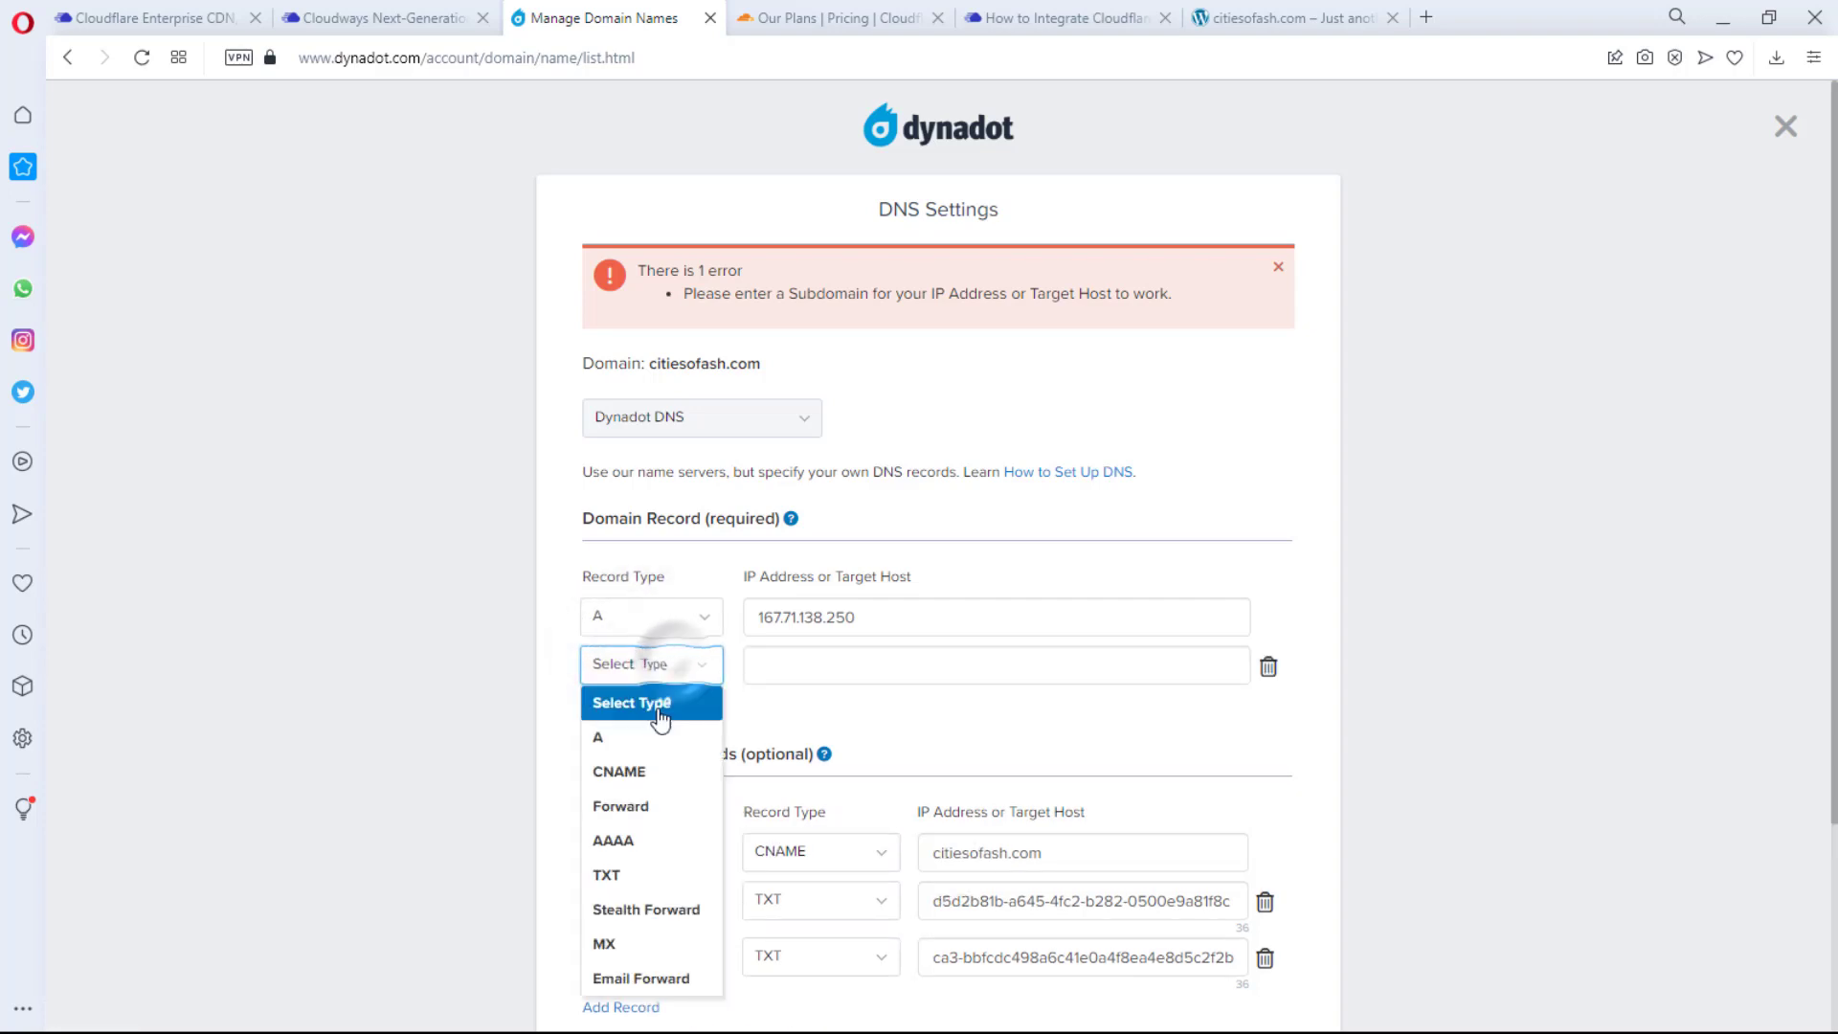
pyautogui.click(633, 875)
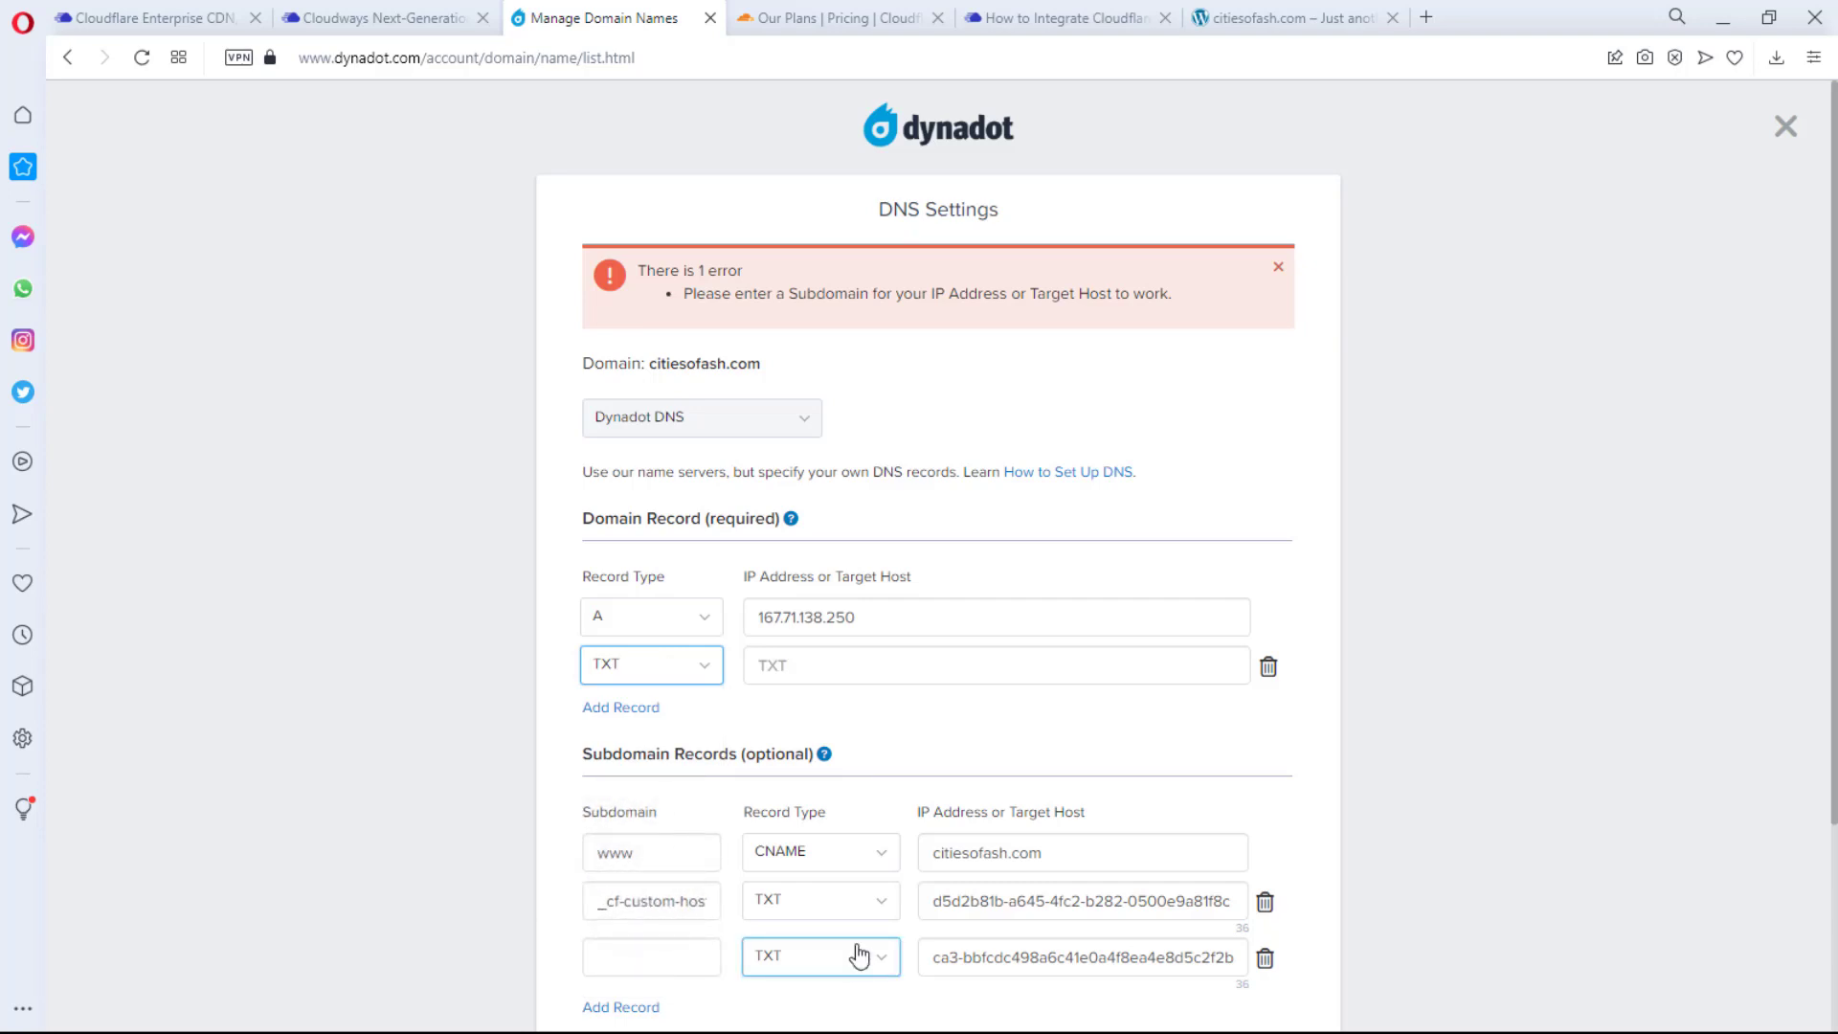
# Step: Move the verification value from the subdomain TXT record without a host to the new domain TXT record, deleting the subdomain row
pyautogui.click(975, 953)
pyautogui.tripleClick(974, 953)
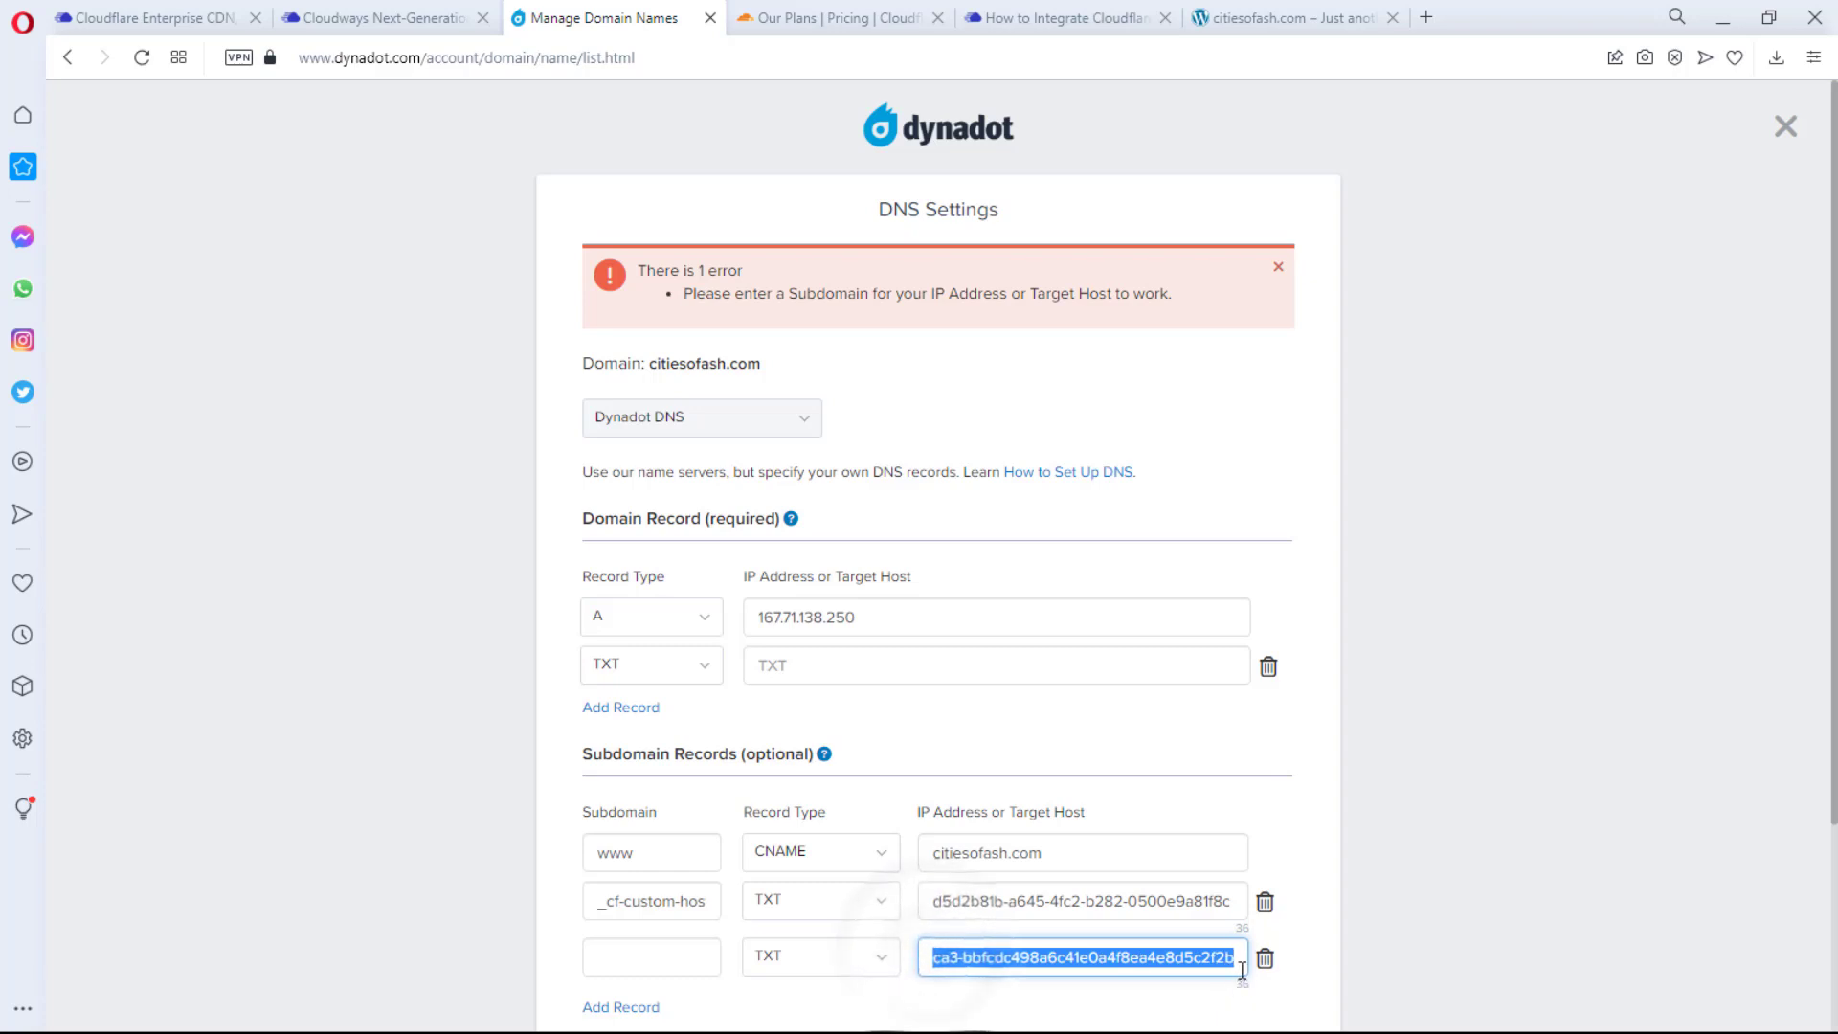
pyautogui.rightClick(1218, 960)
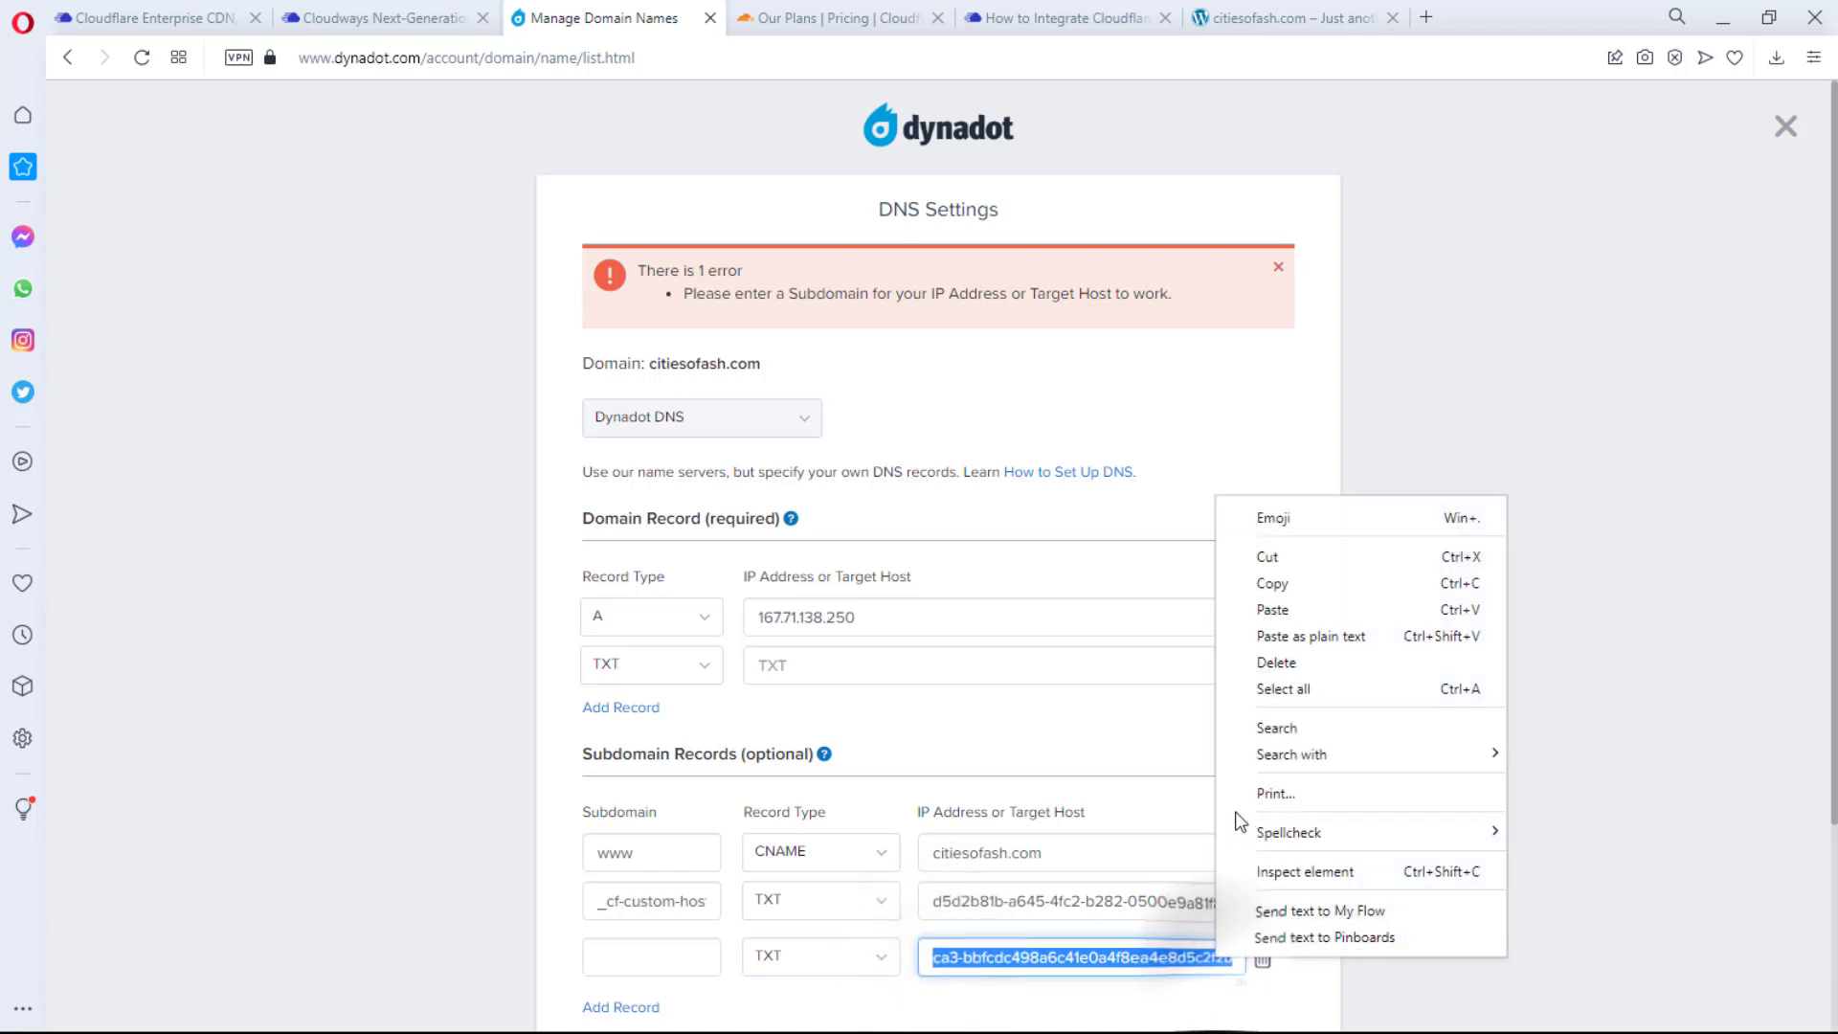
pyautogui.click(1263, 586)
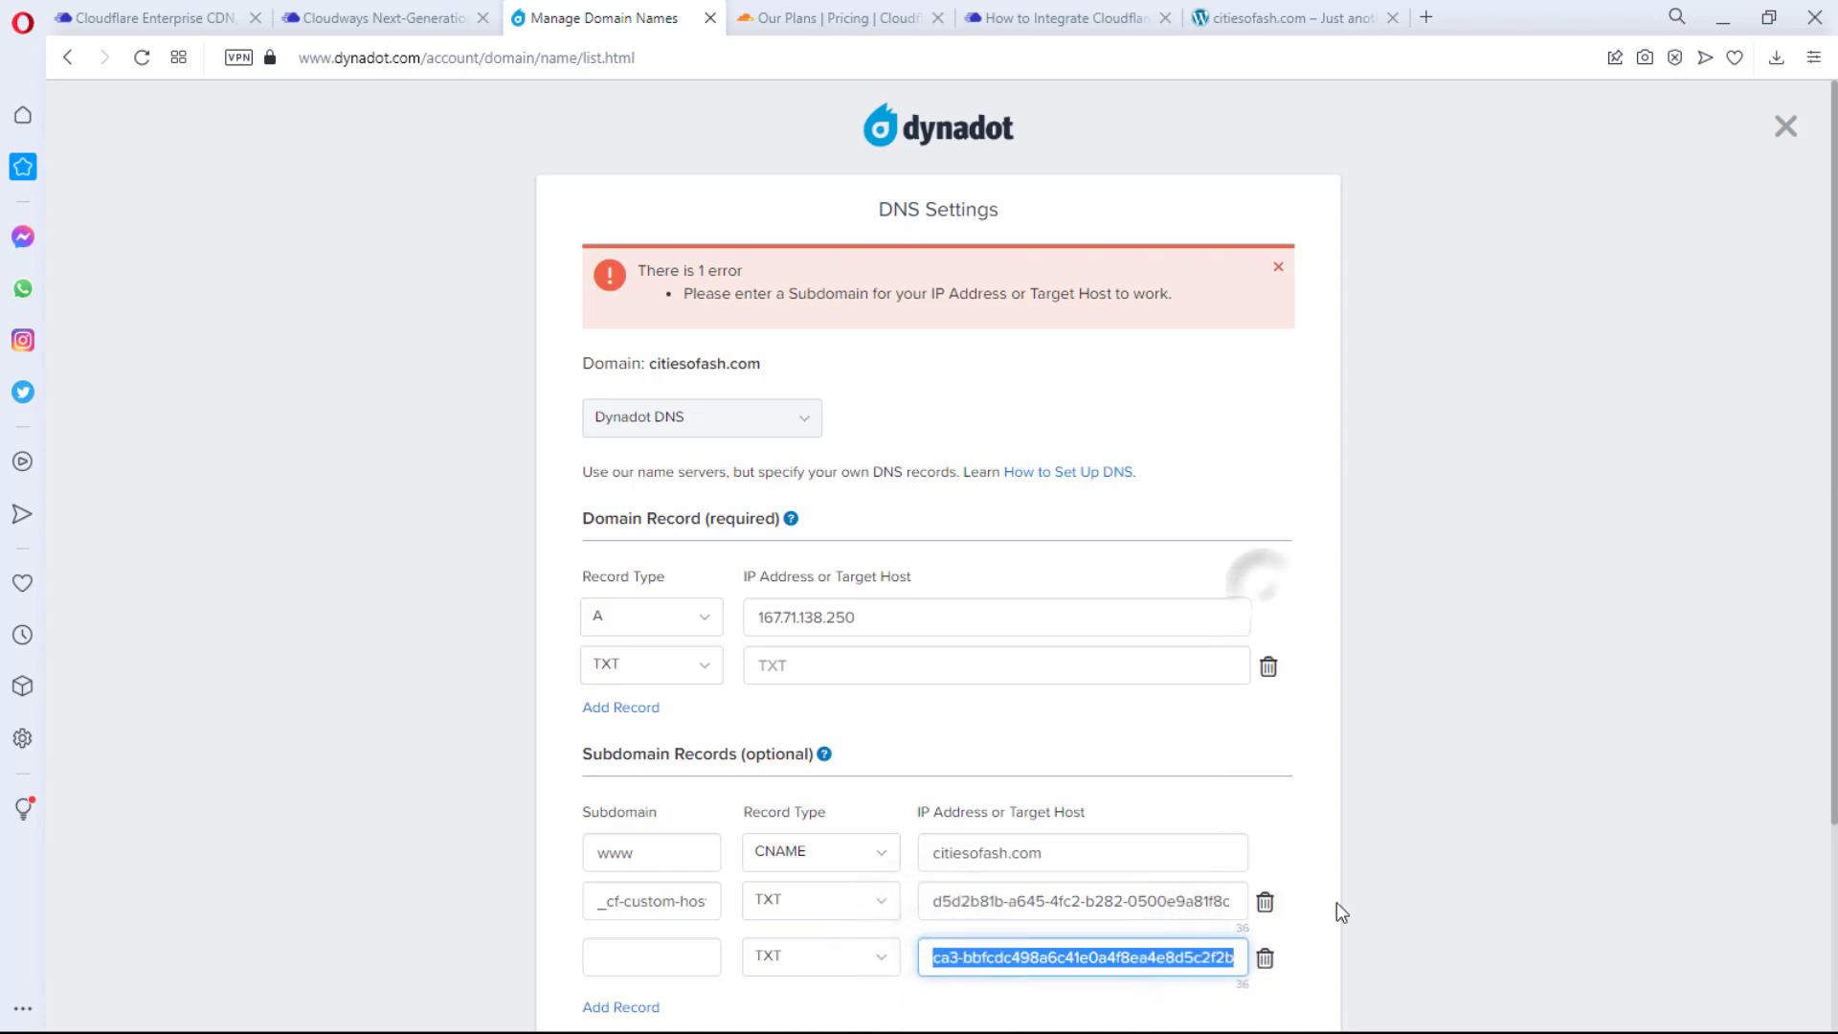
pyautogui.click(1265, 959)
pyautogui.click(829, 659)
pyautogui.hotkey('ctrl', 'v')
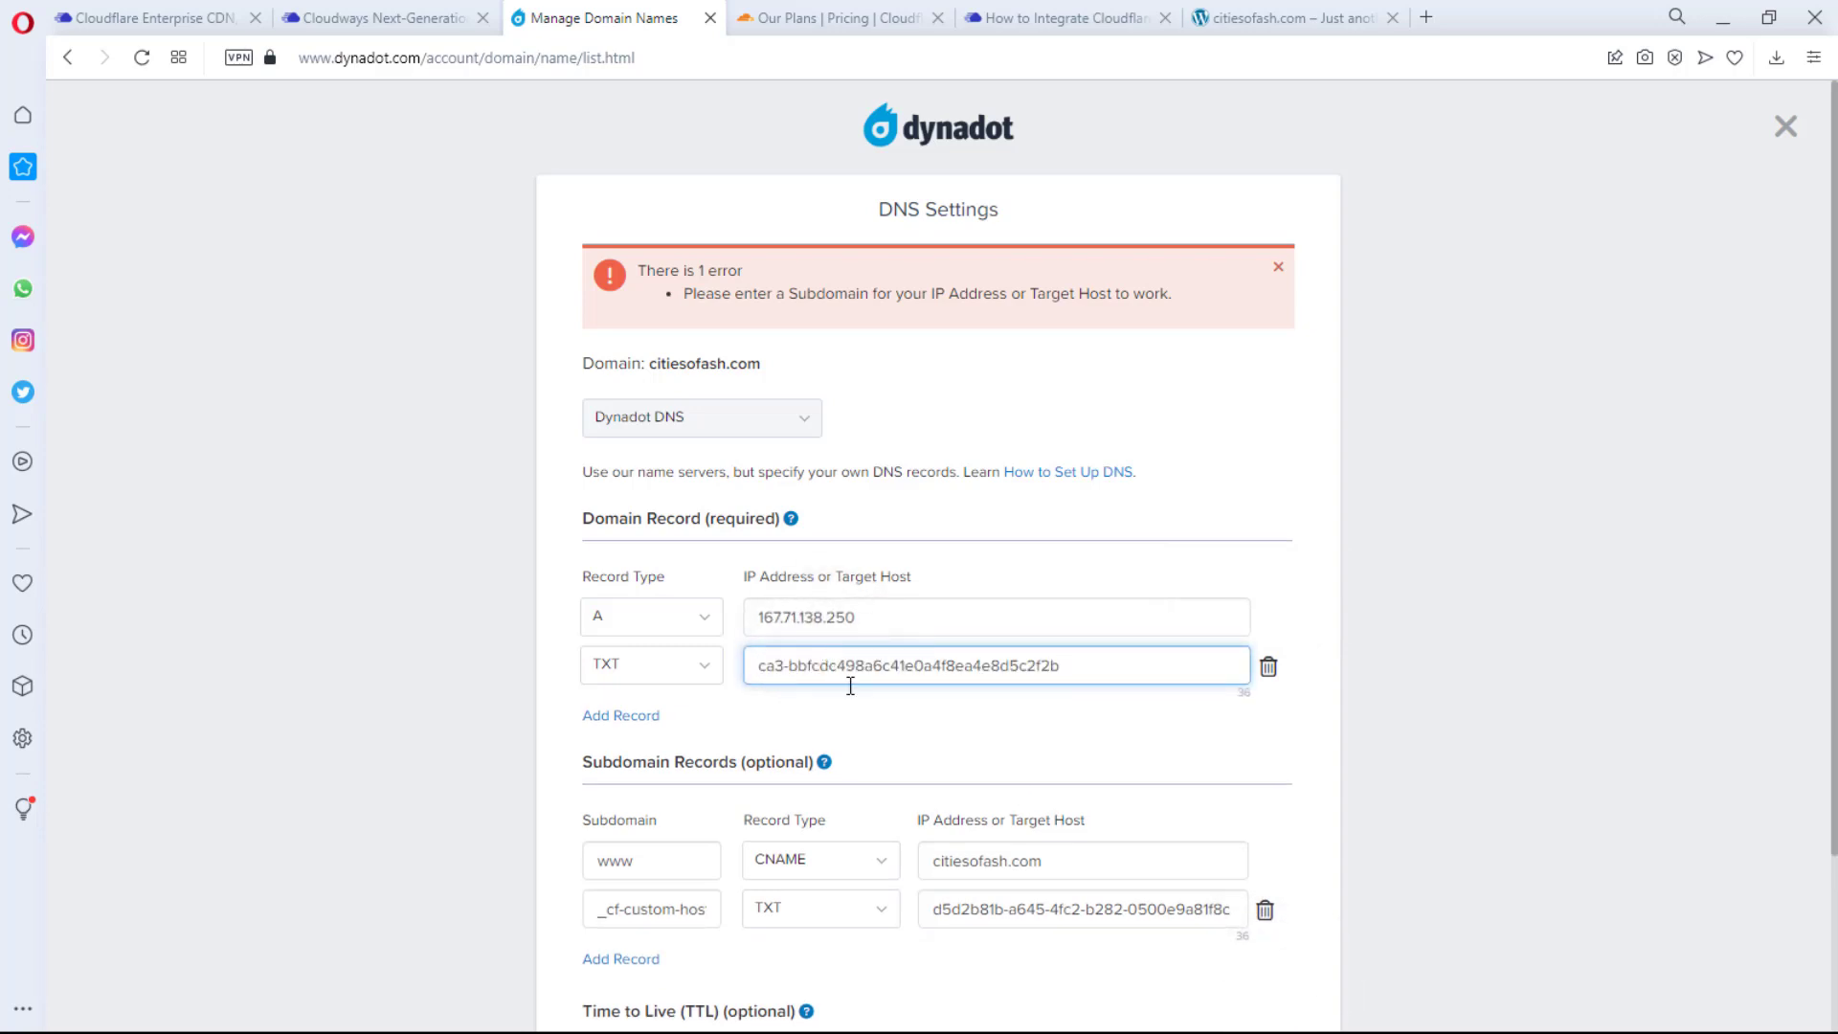
pyautogui.scroll(-2, 871, 724)
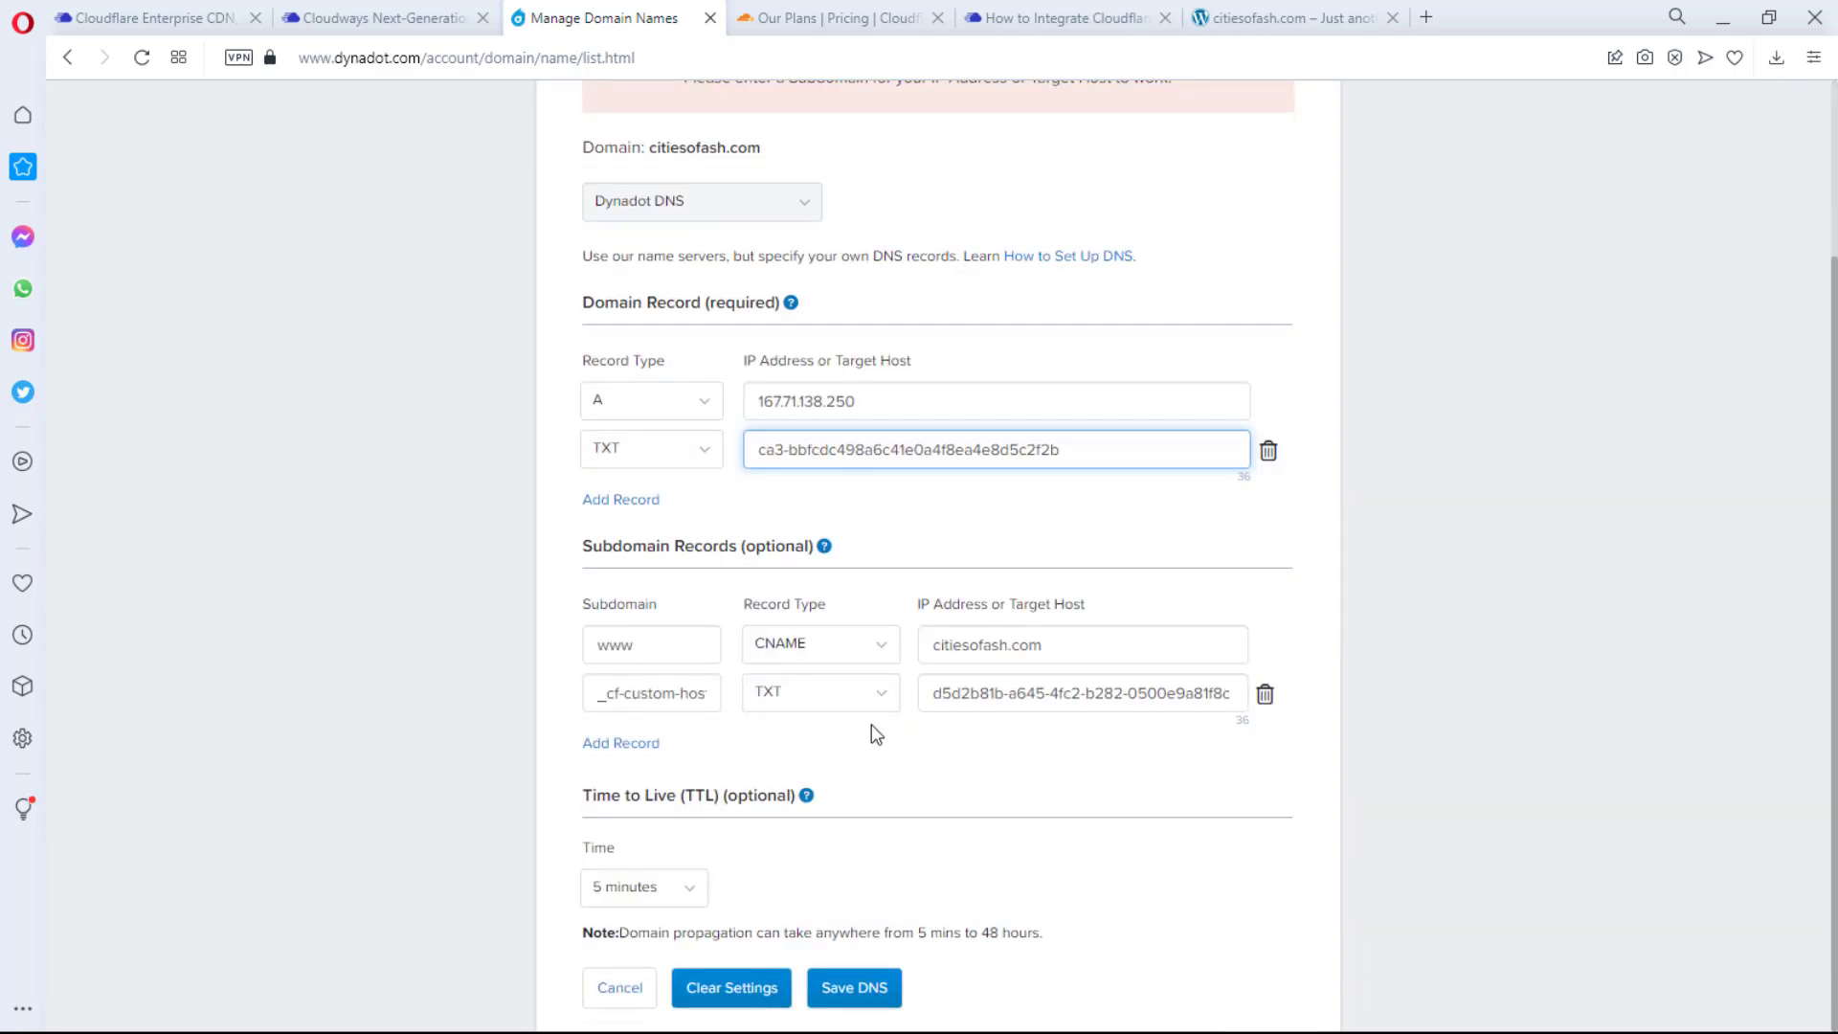
# Step: Save the DNS settings in Dynadot, then submit and finish the domain ownership verification in Cloudways
pyautogui.click(839, 991)
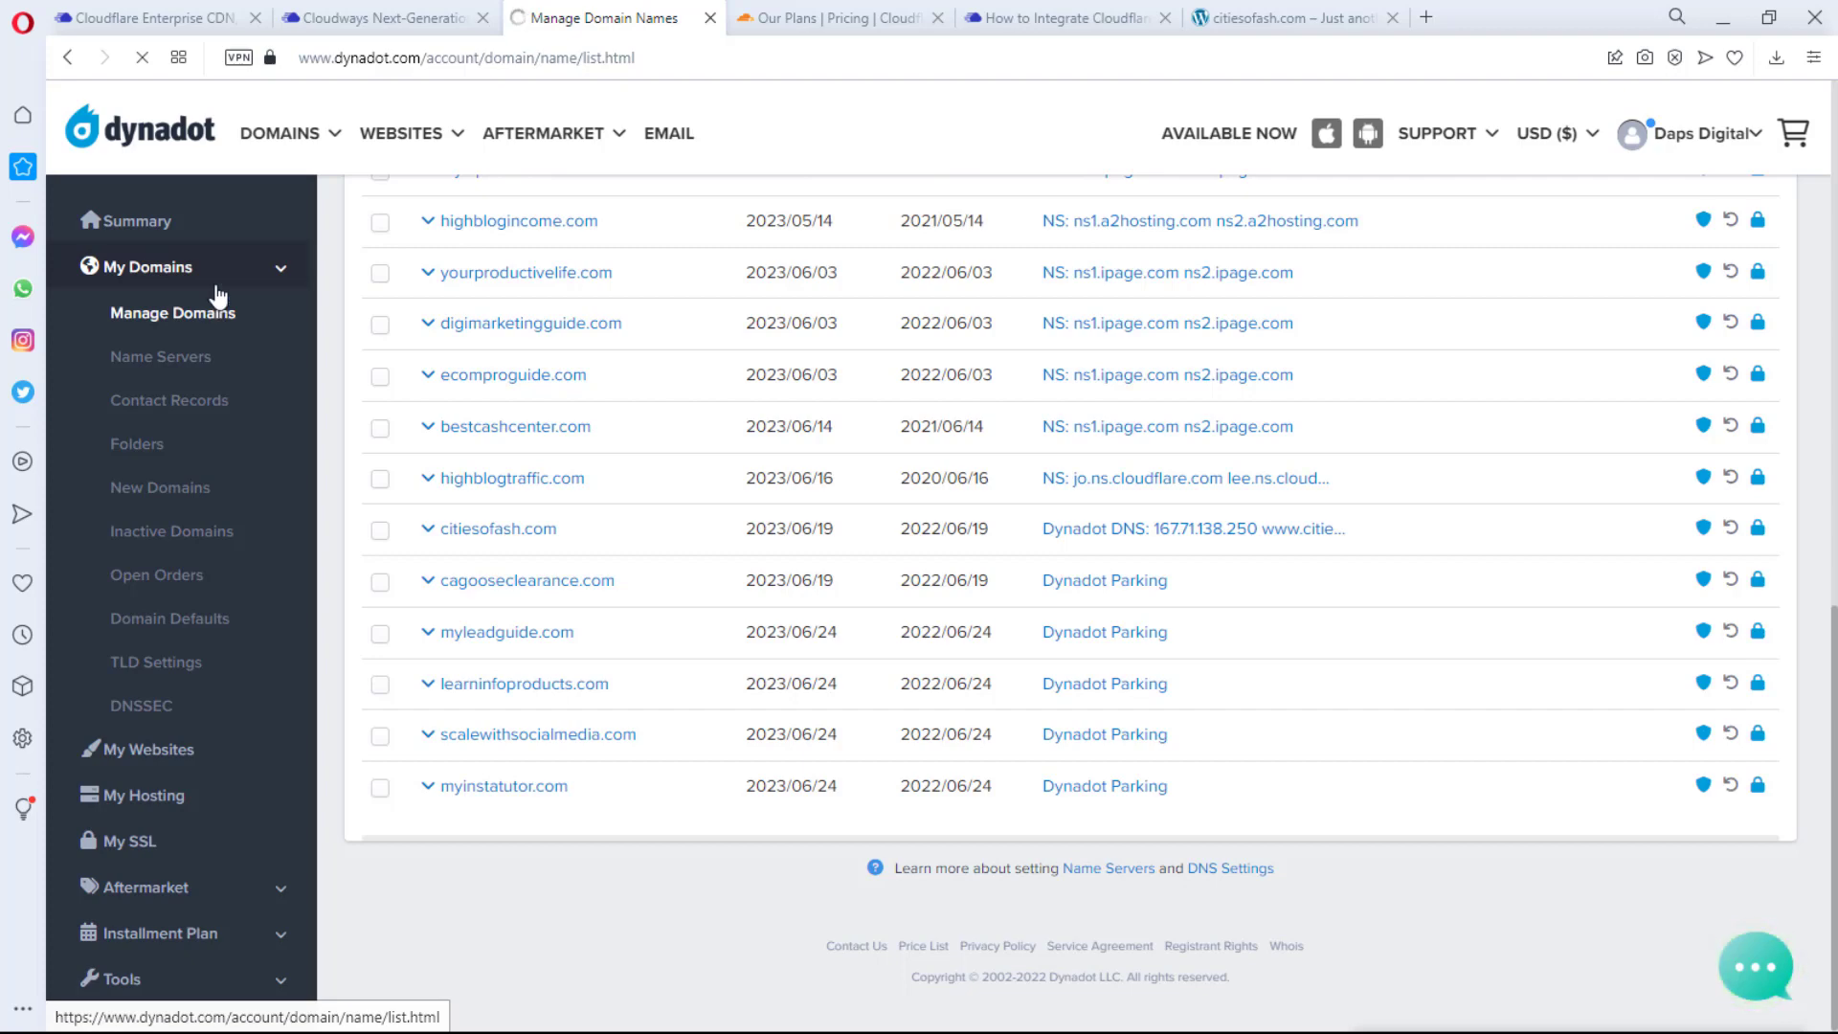
pyautogui.click(316, 19)
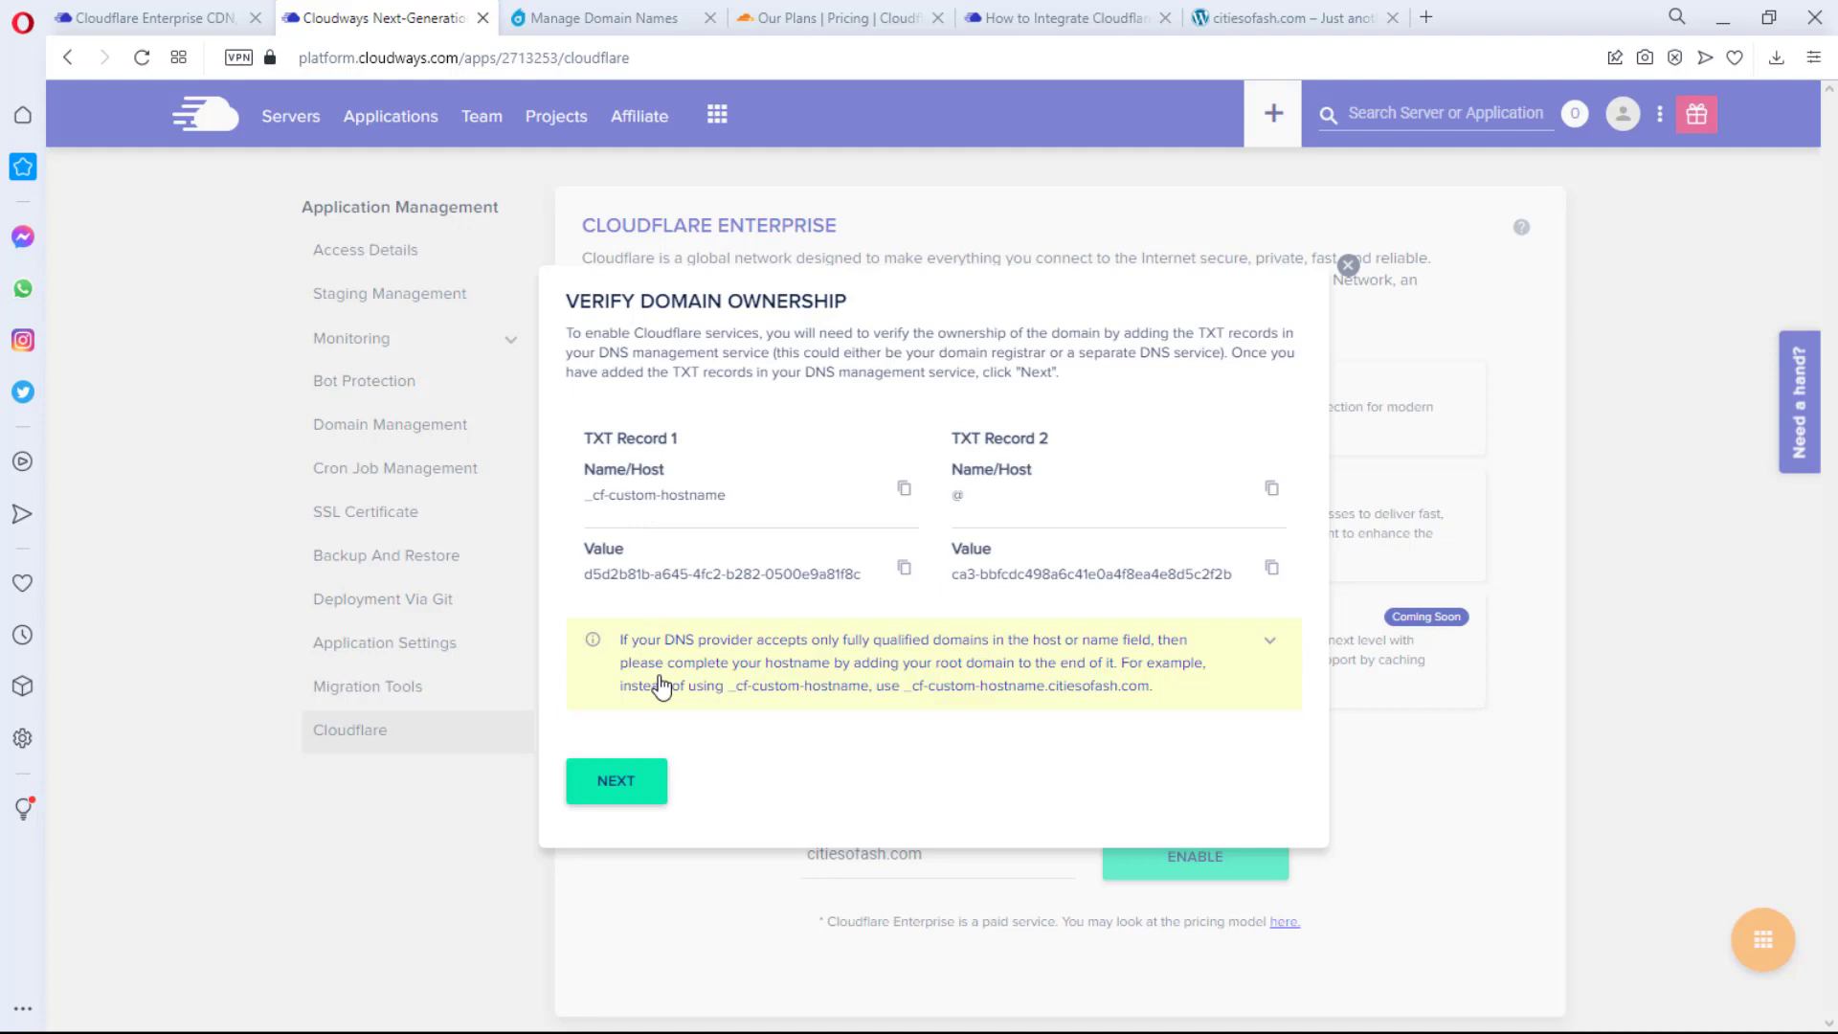
pyautogui.click(618, 782)
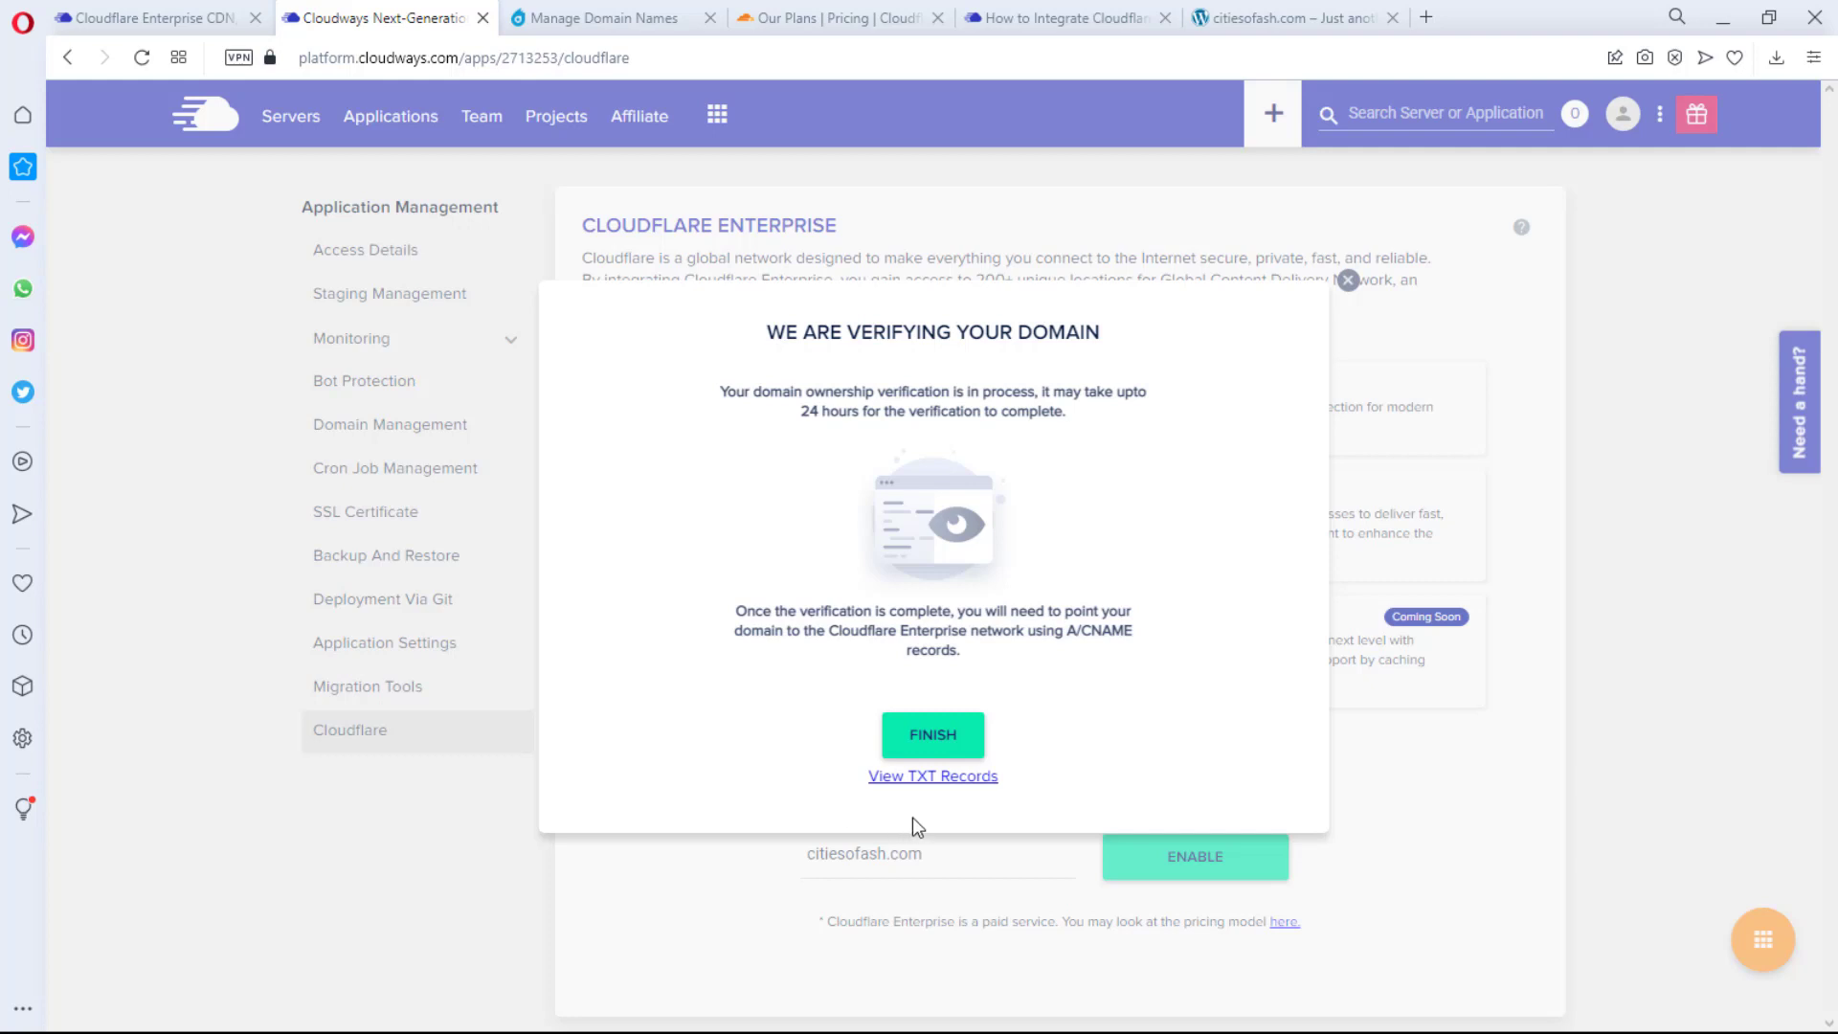
pyautogui.click(932, 752)
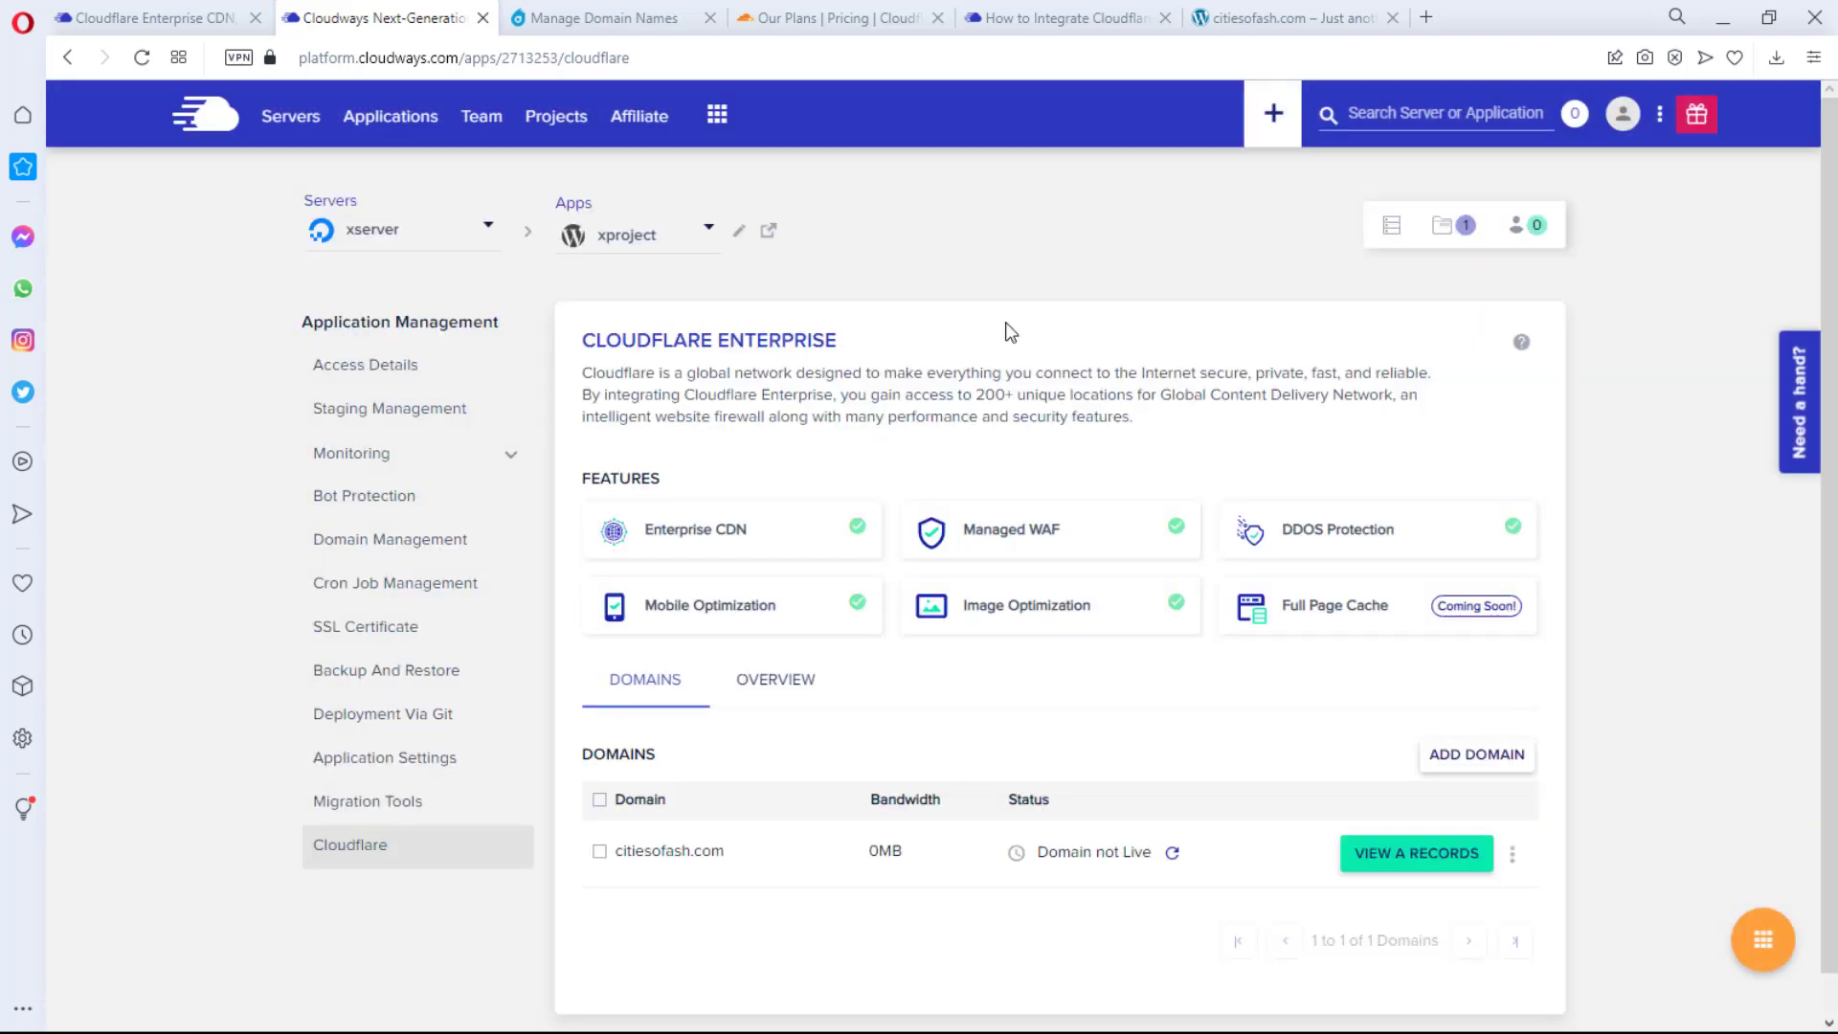
# Step: Copy the first A record value, 162.159.136.54, for citiesofash.com from Cloudways and open the domain's DNS settings in Dynadot
pyautogui.click(491, 239)
pyautogui.click(1418, 861)
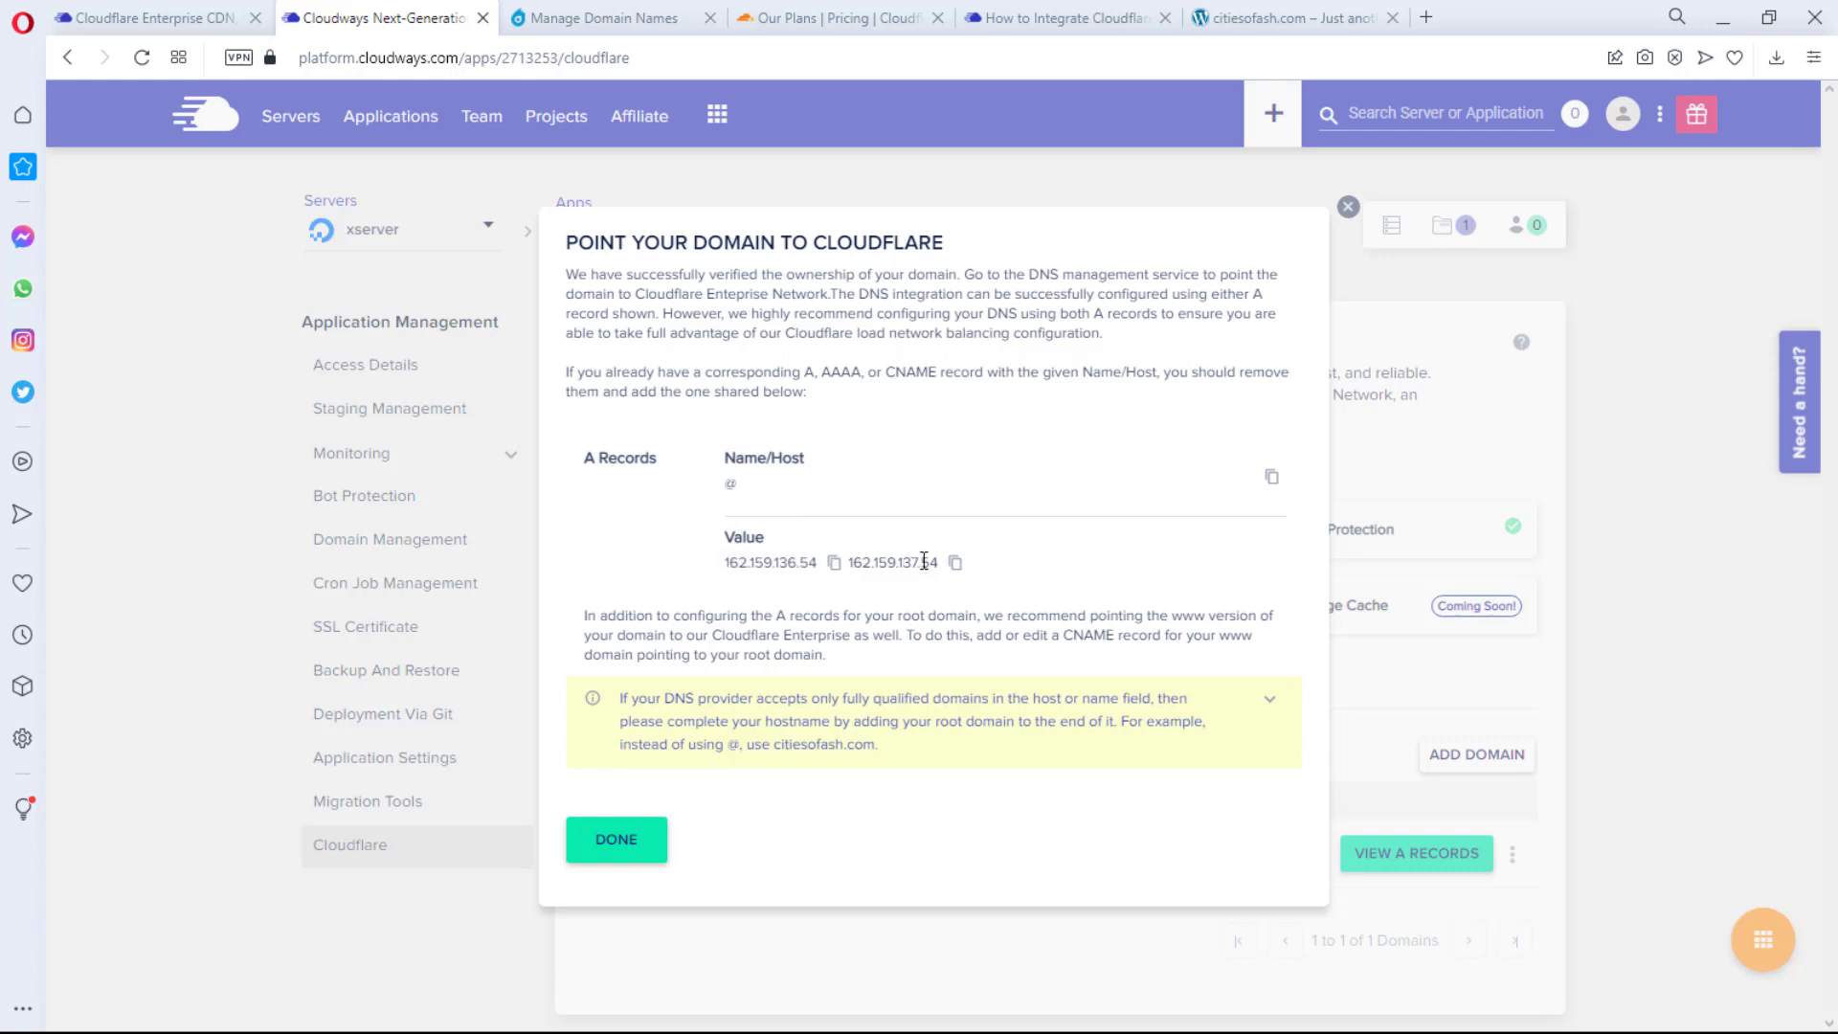
pyautogui.click(832, 564)
pyautogui.hotkey('ctrl', 'Tab')
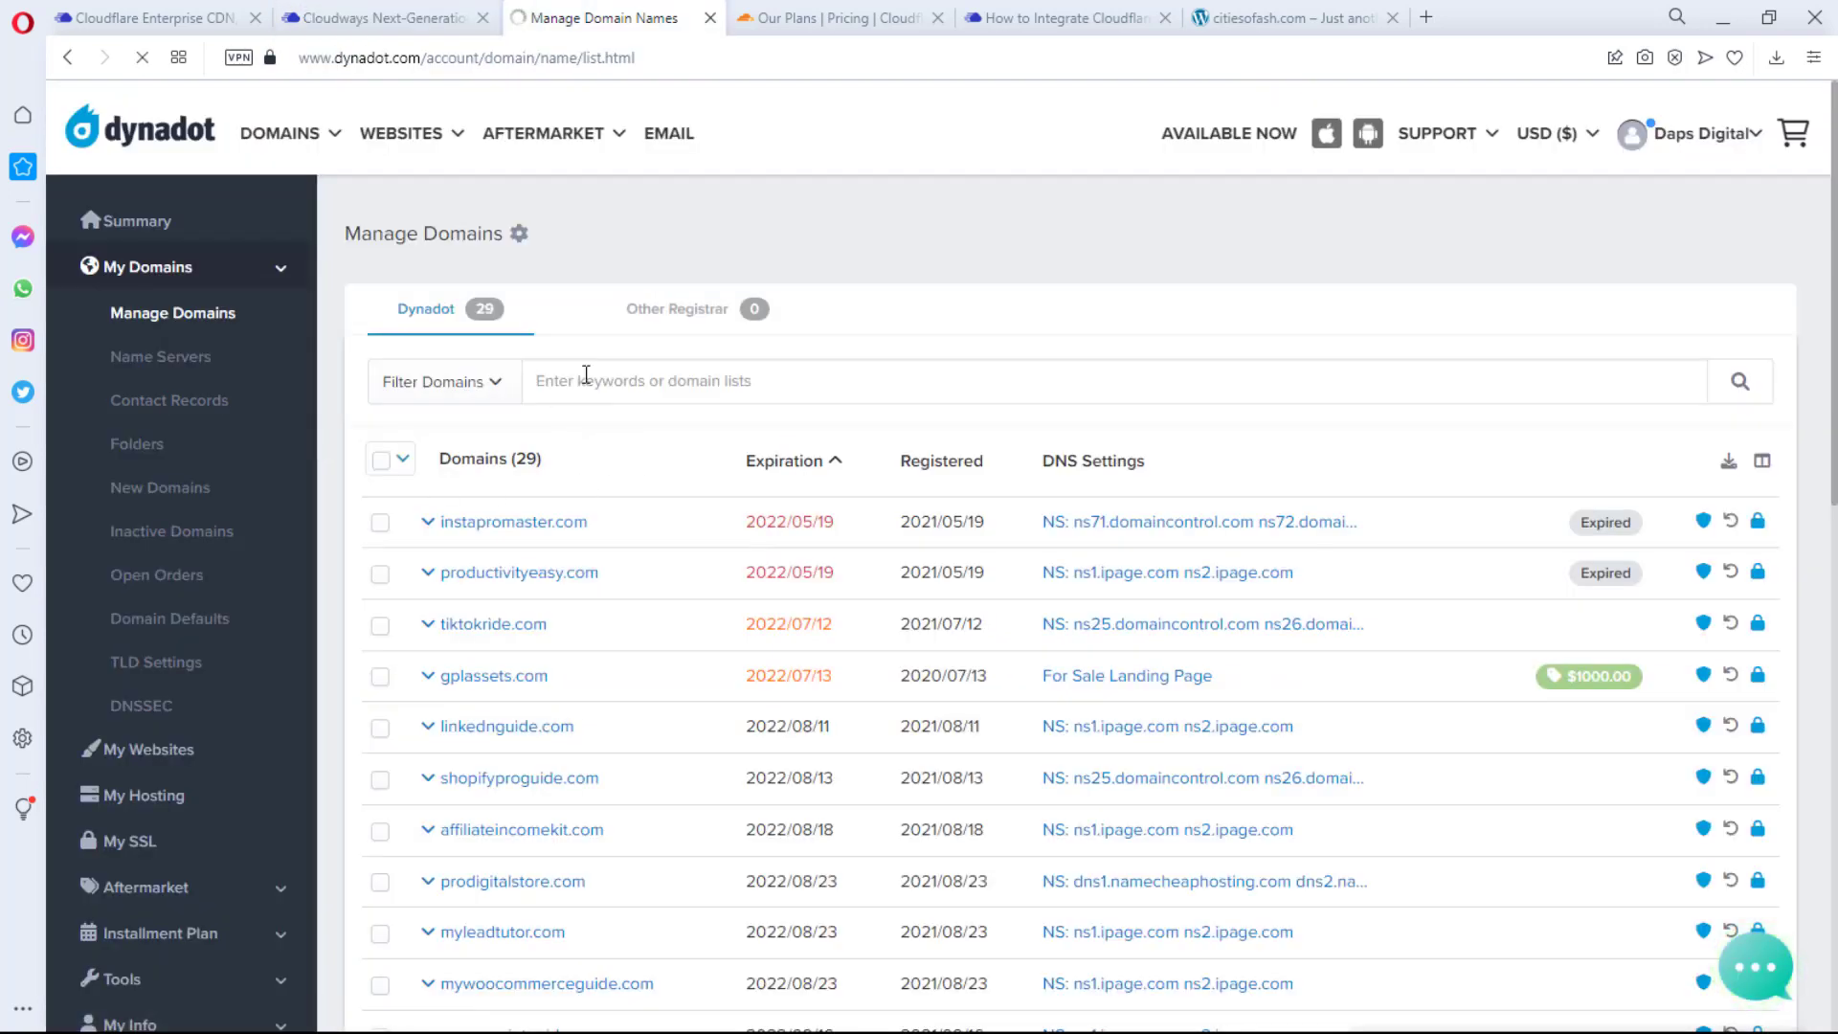
pyautogui.scroll(-7, 995, 583)
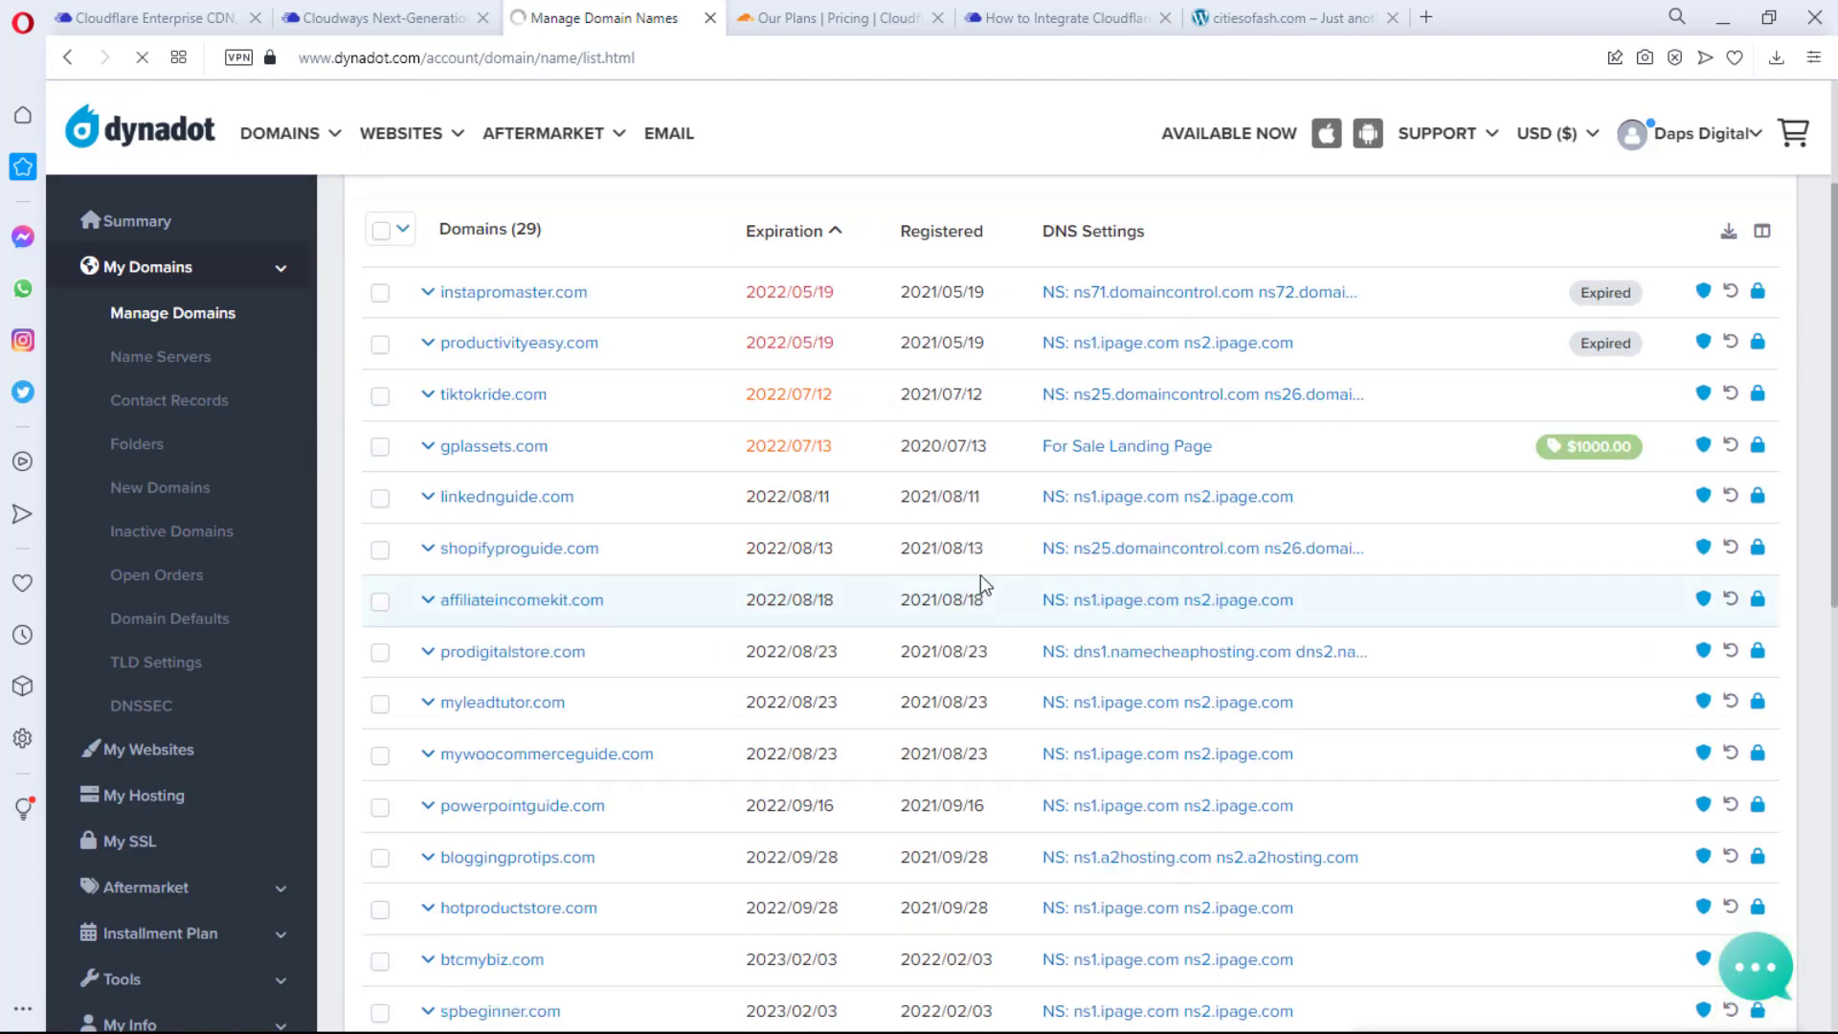
pyautogui.scroll(-4, 975, 586)
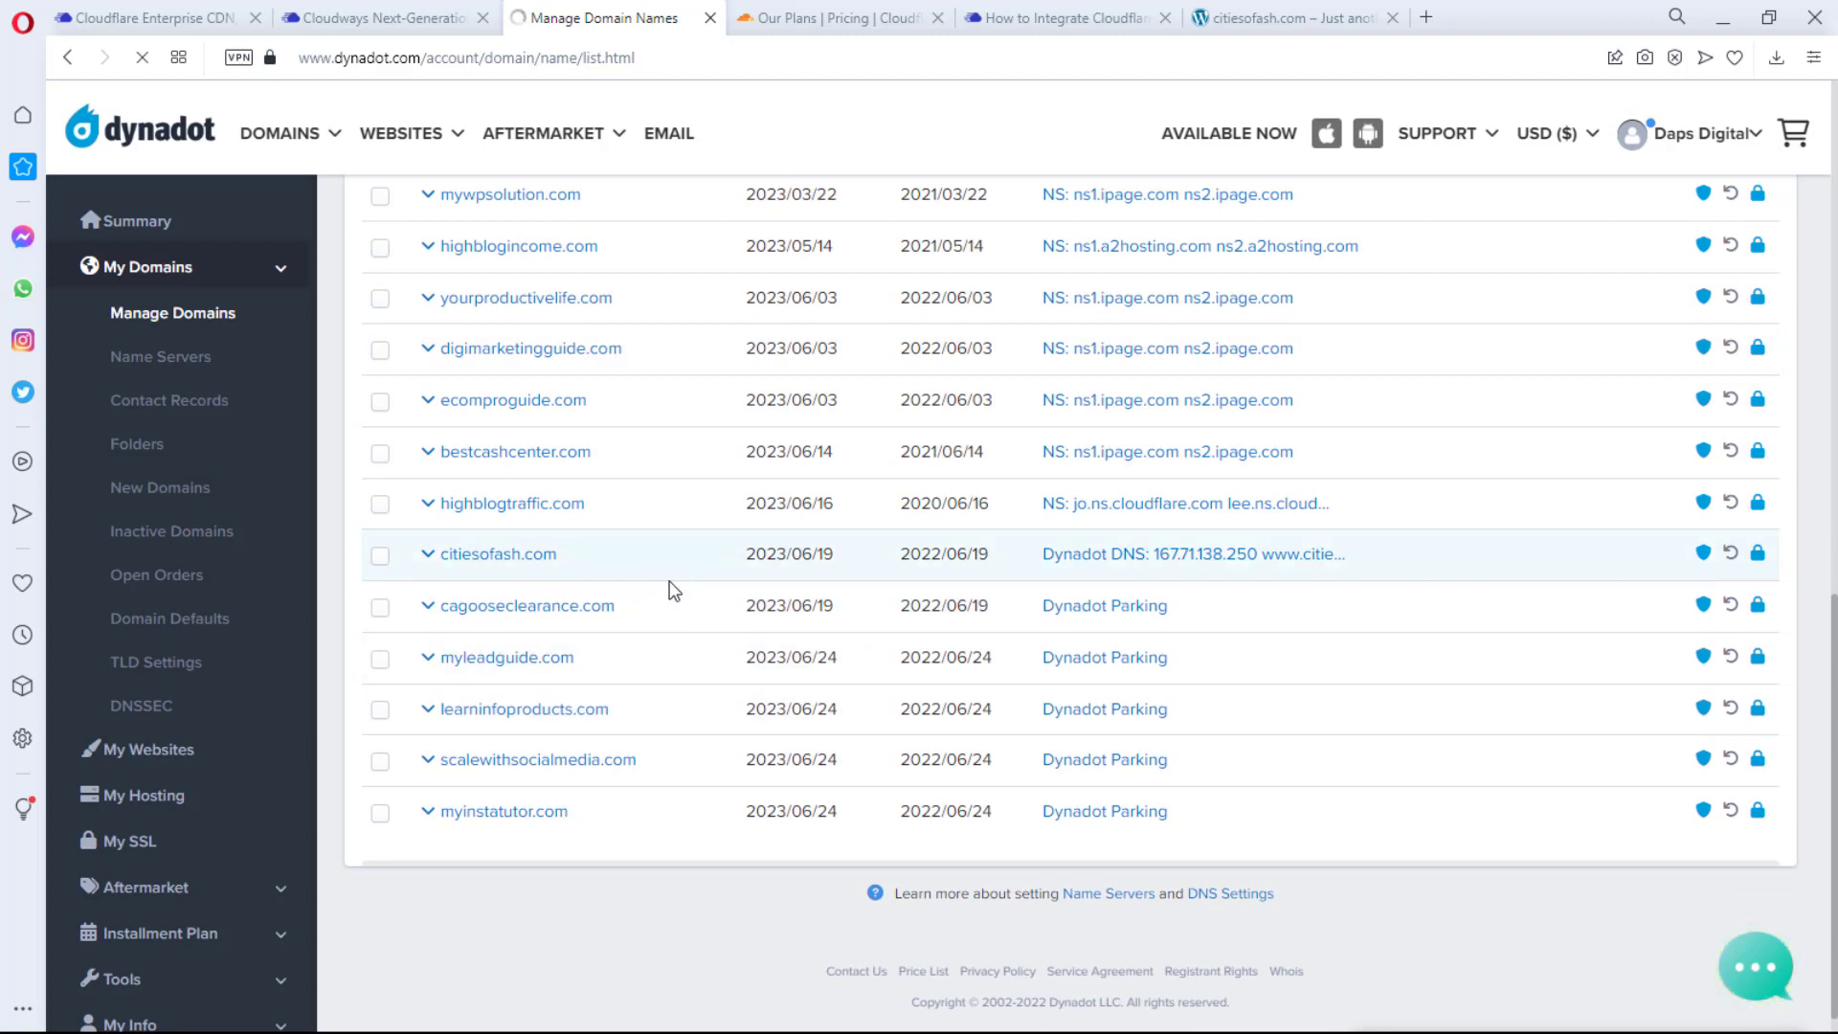
pyautogui.click(1173, 559)
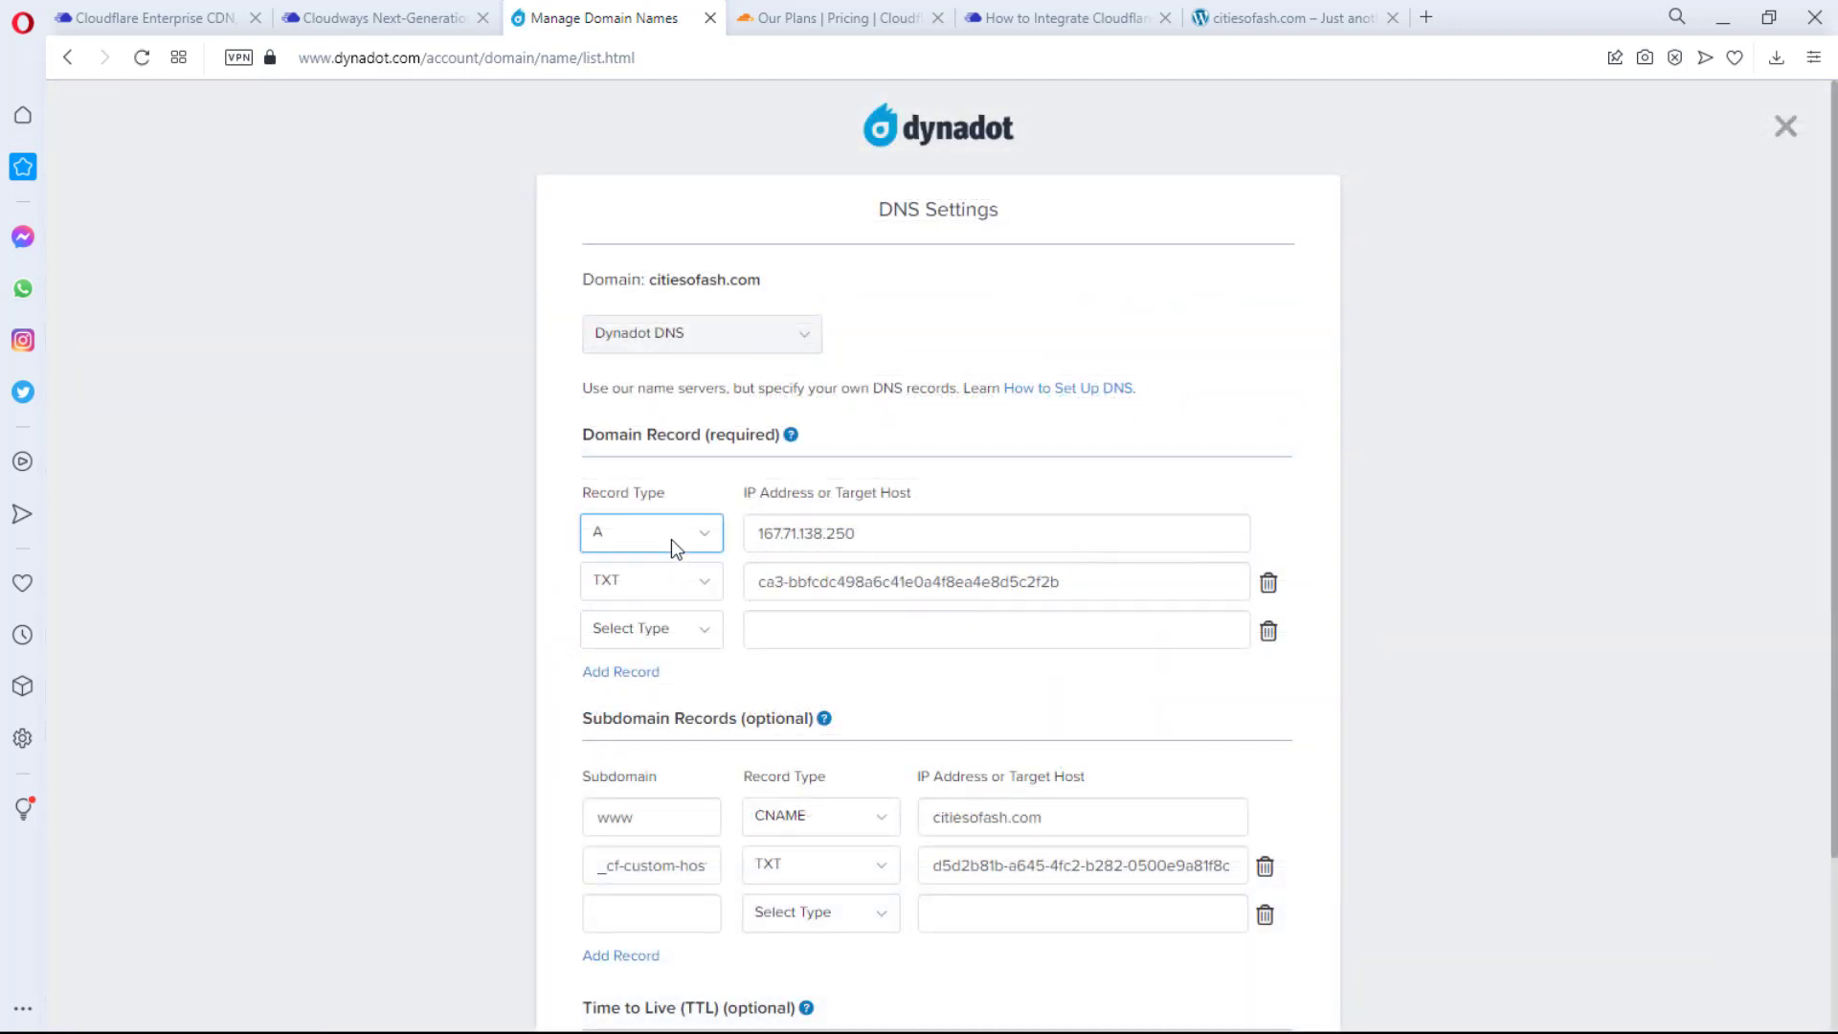
# Step: Replace the IP address of the existing A domain record with 162.159.136.54
pyautogui.tripleClick(929, 533)
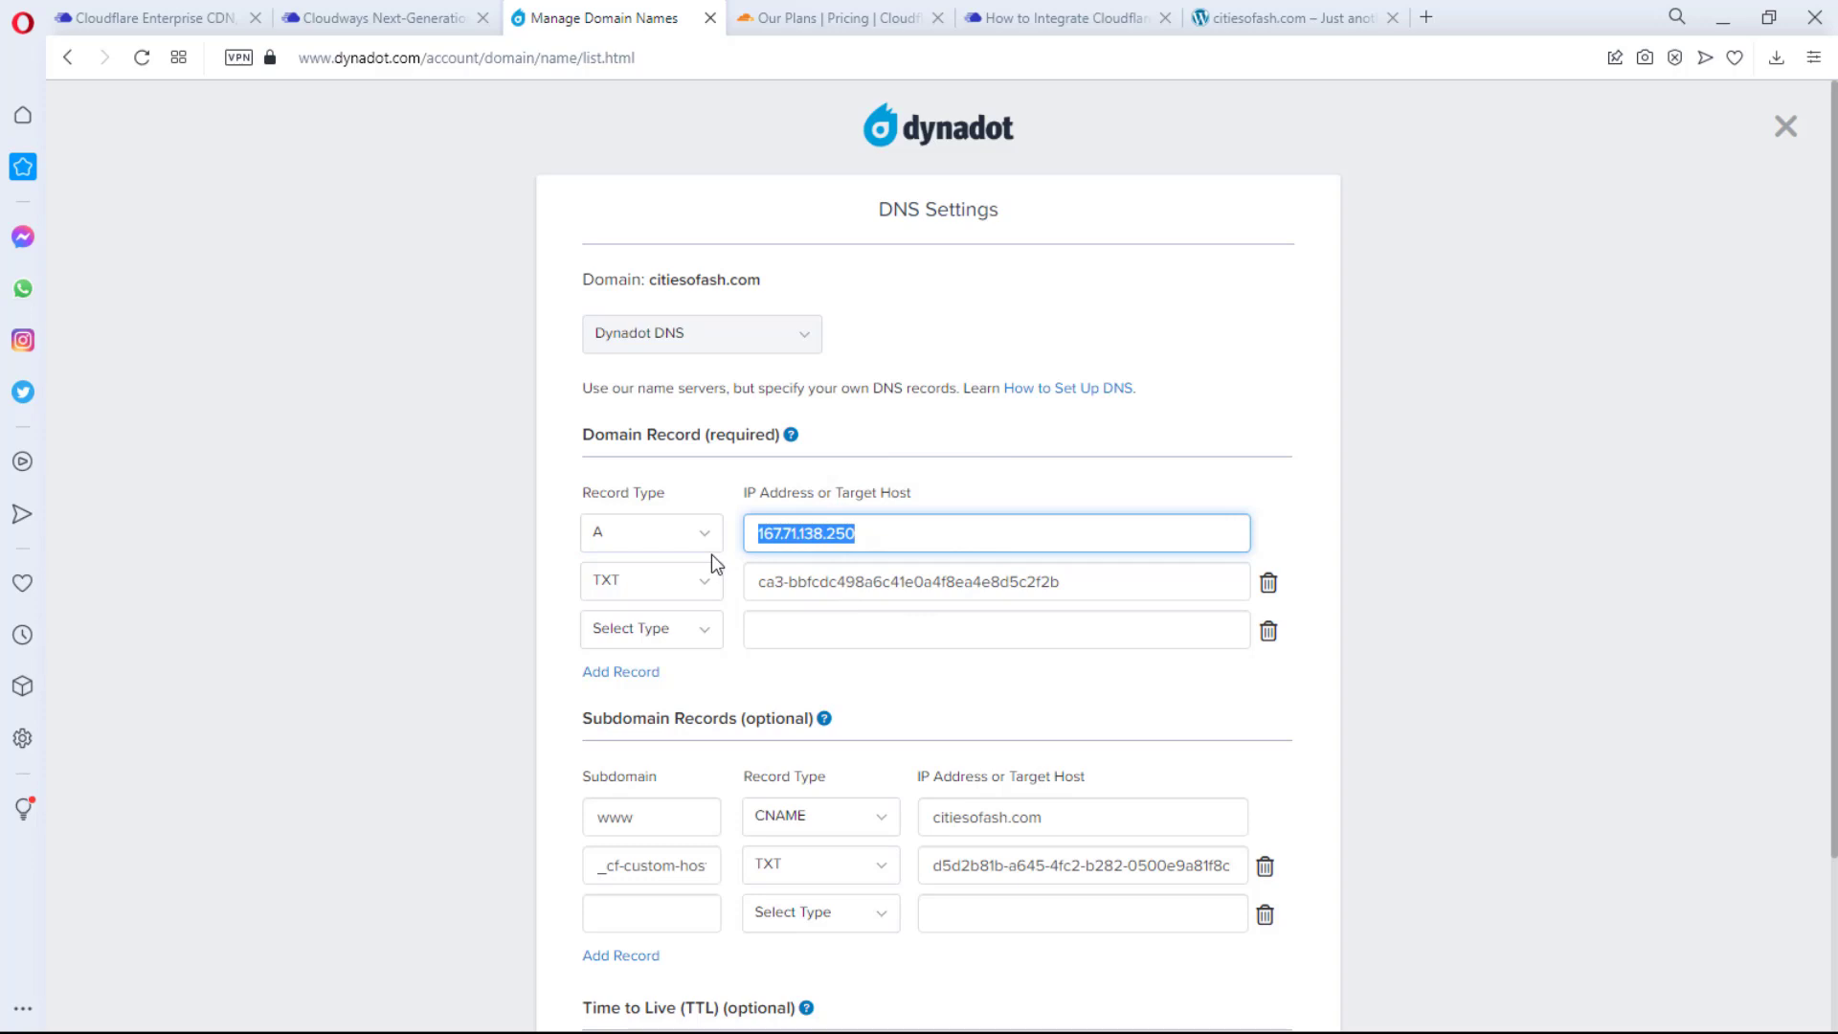
pyautogui.hotkey('ctrl', 'v')
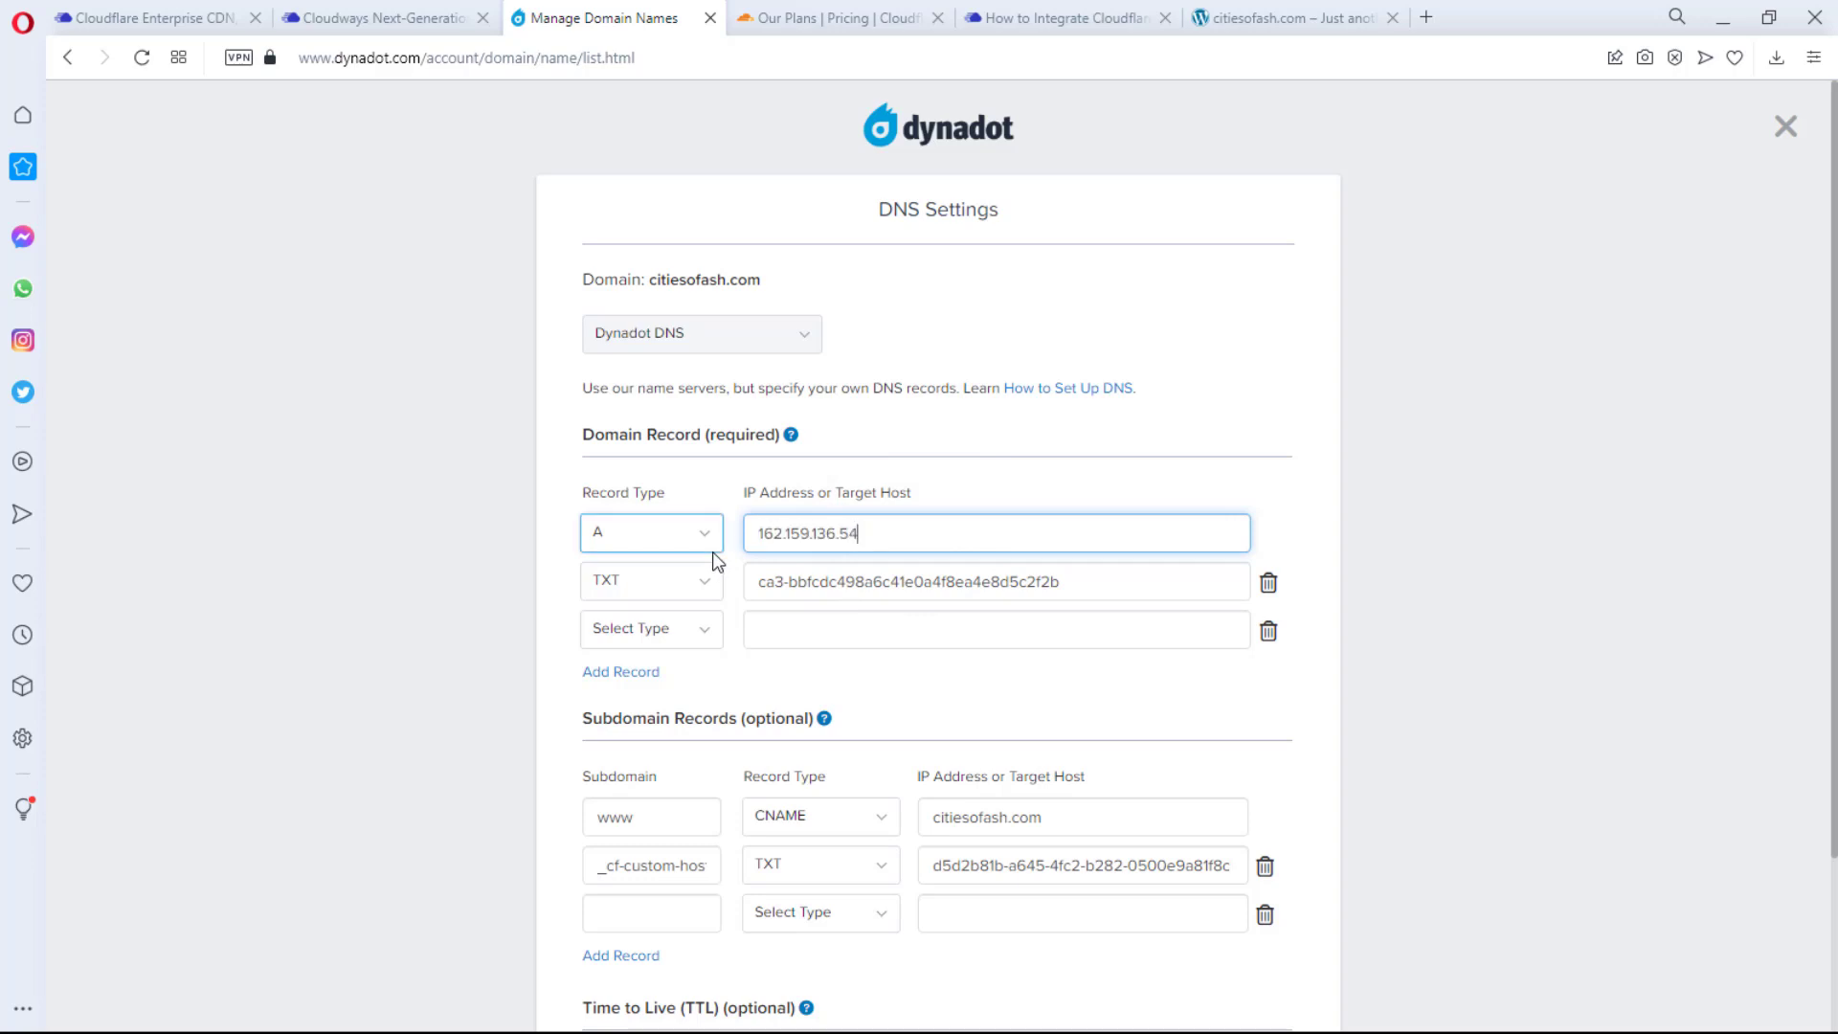
pyautogui.hotkey('ctrl', 'z')
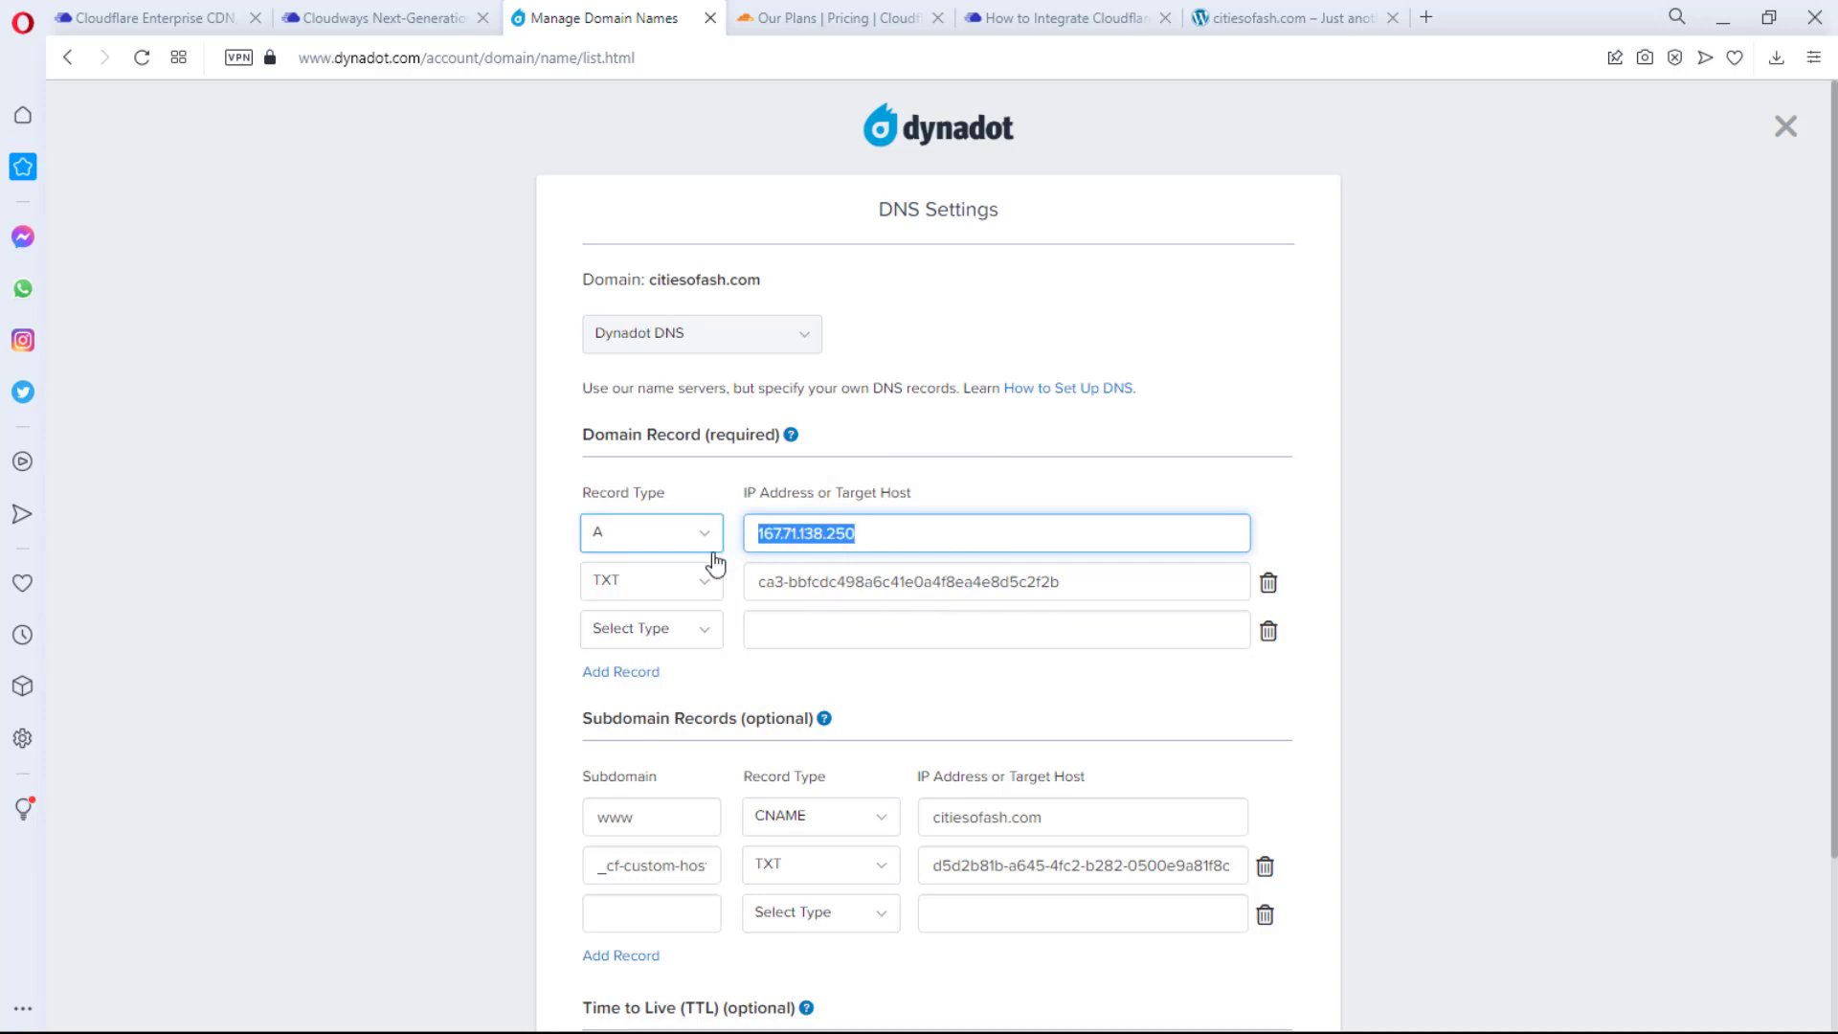
pyautogui.write('162.159.136.54')
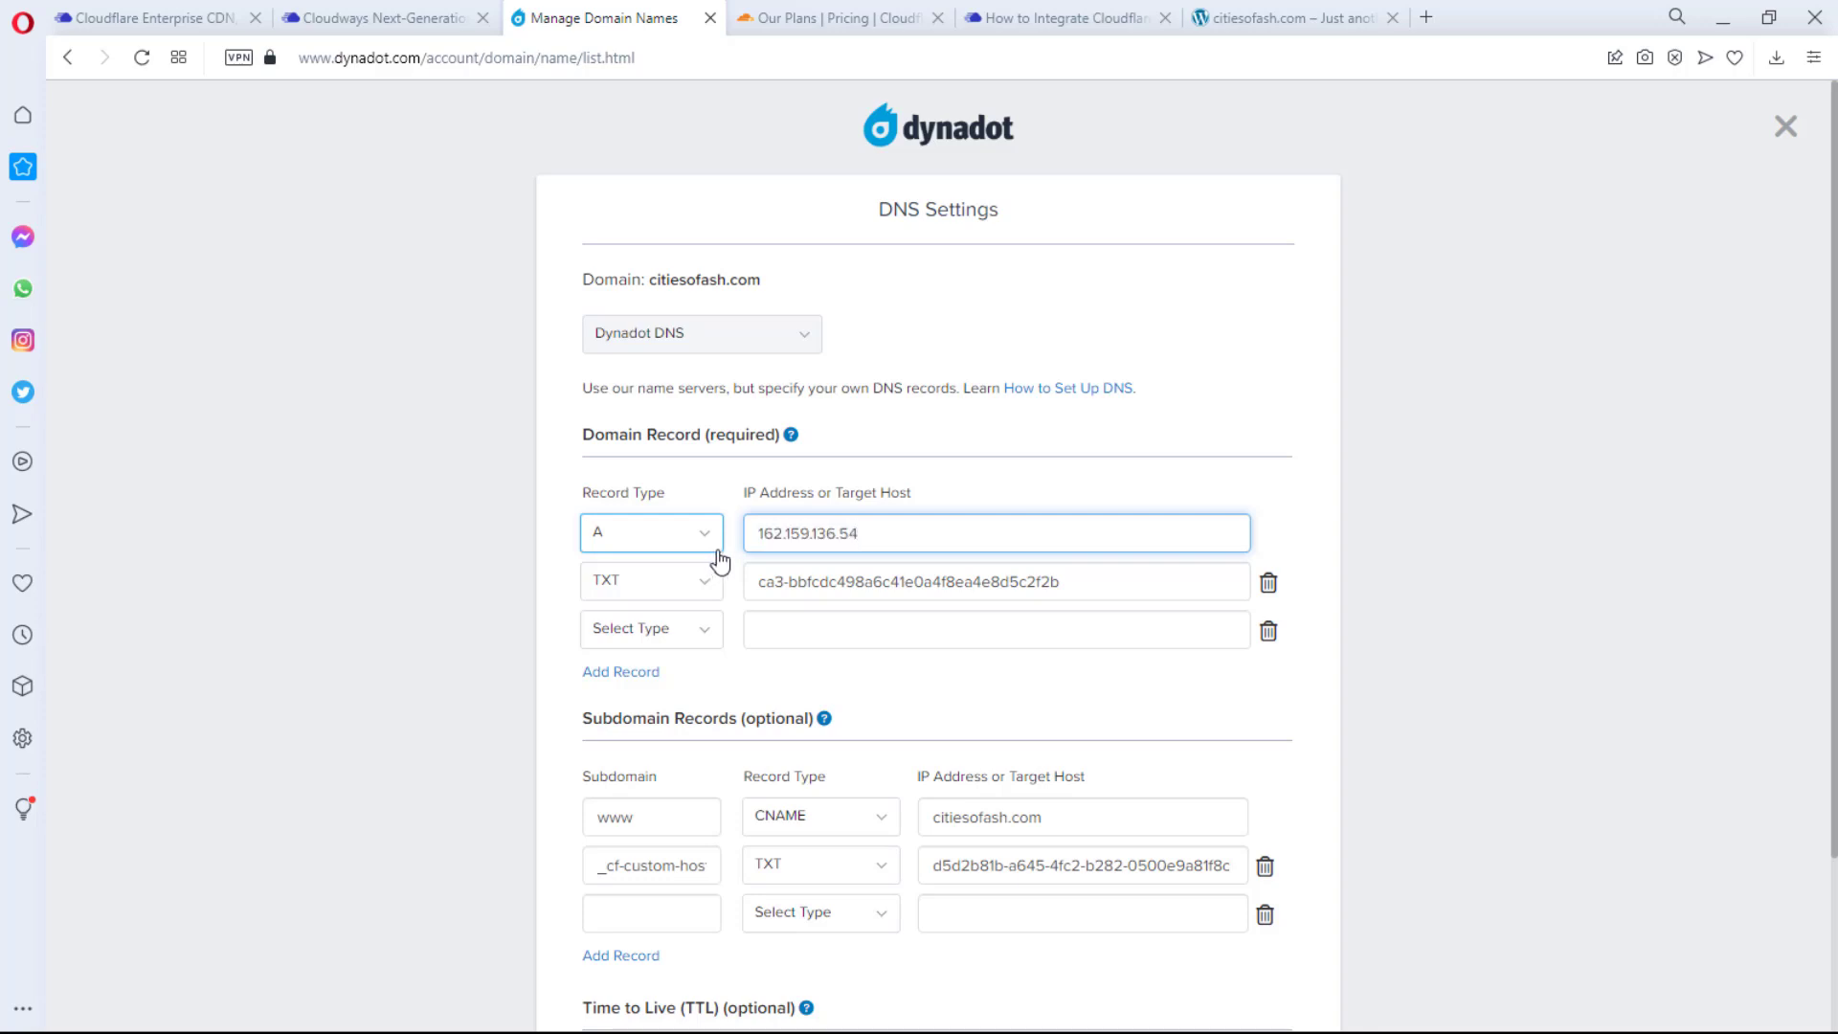
# Step: Set the empty domain record to type A with the second IP address from Cloudways, 162.159.137.54
pyautogui.click(718, 629)
pyautogui.click(648, 702)
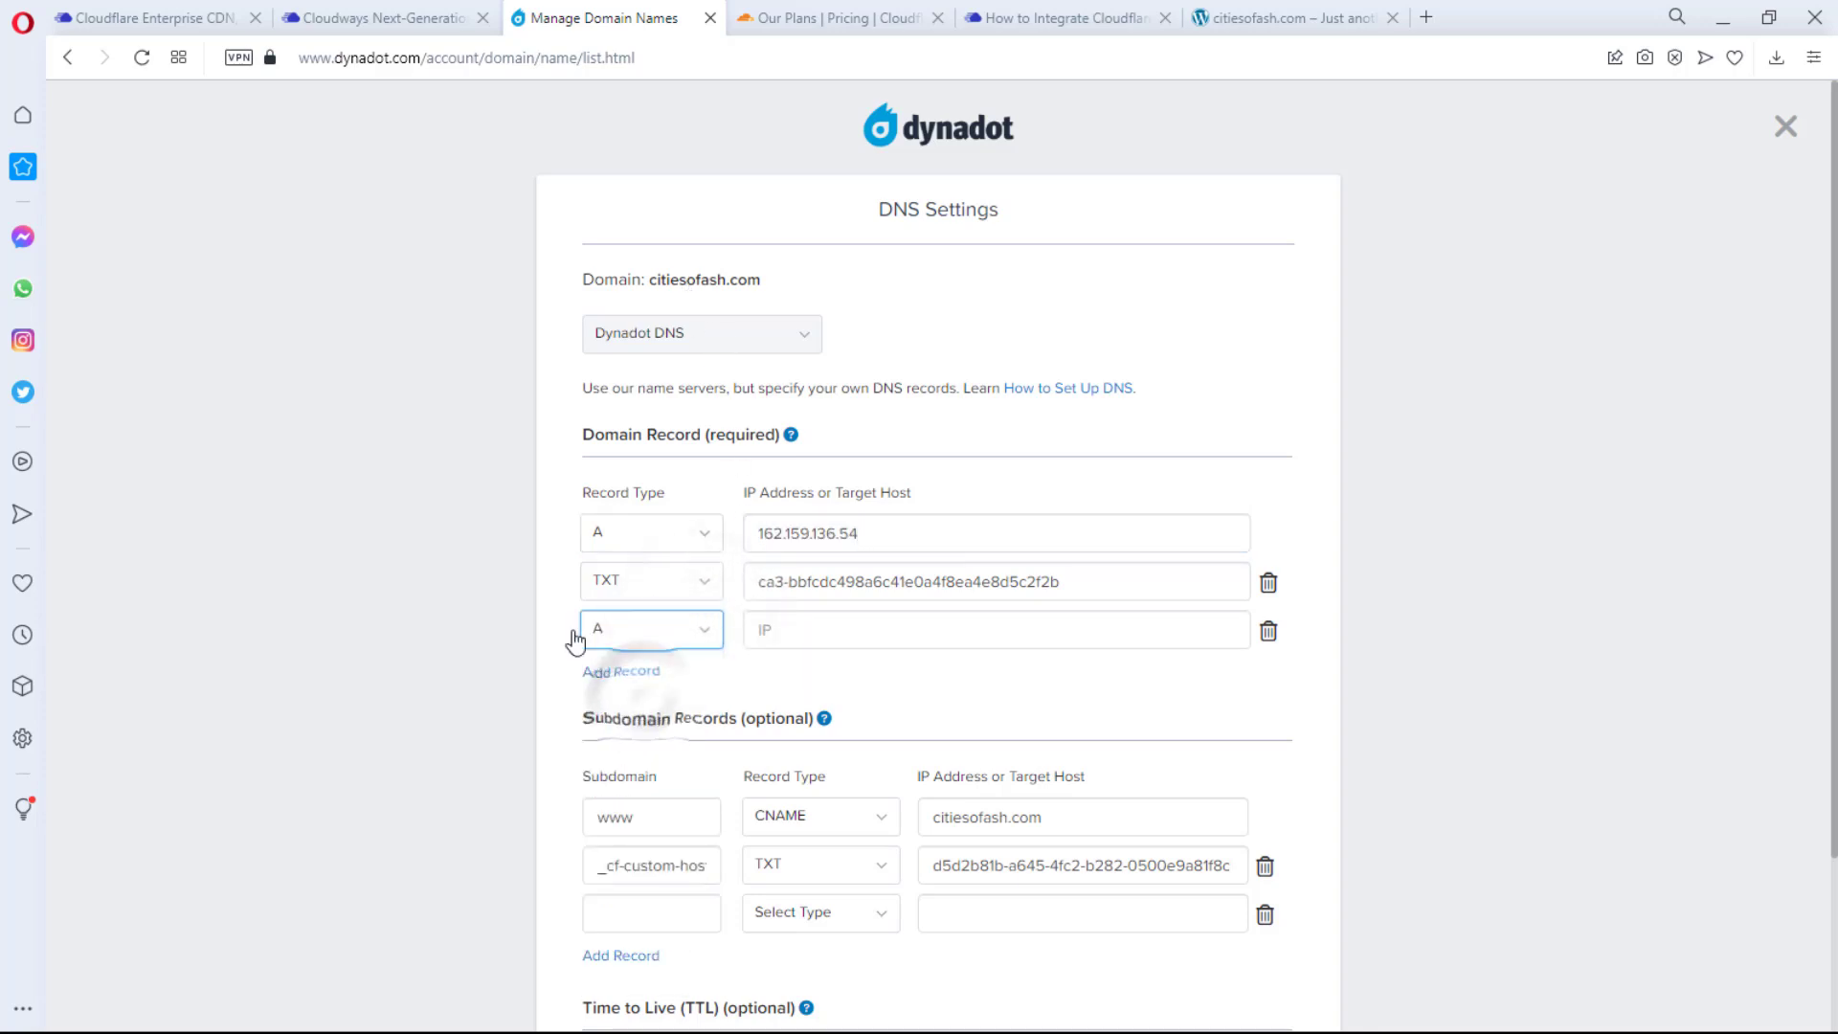
pyautogui.click(388, 17)
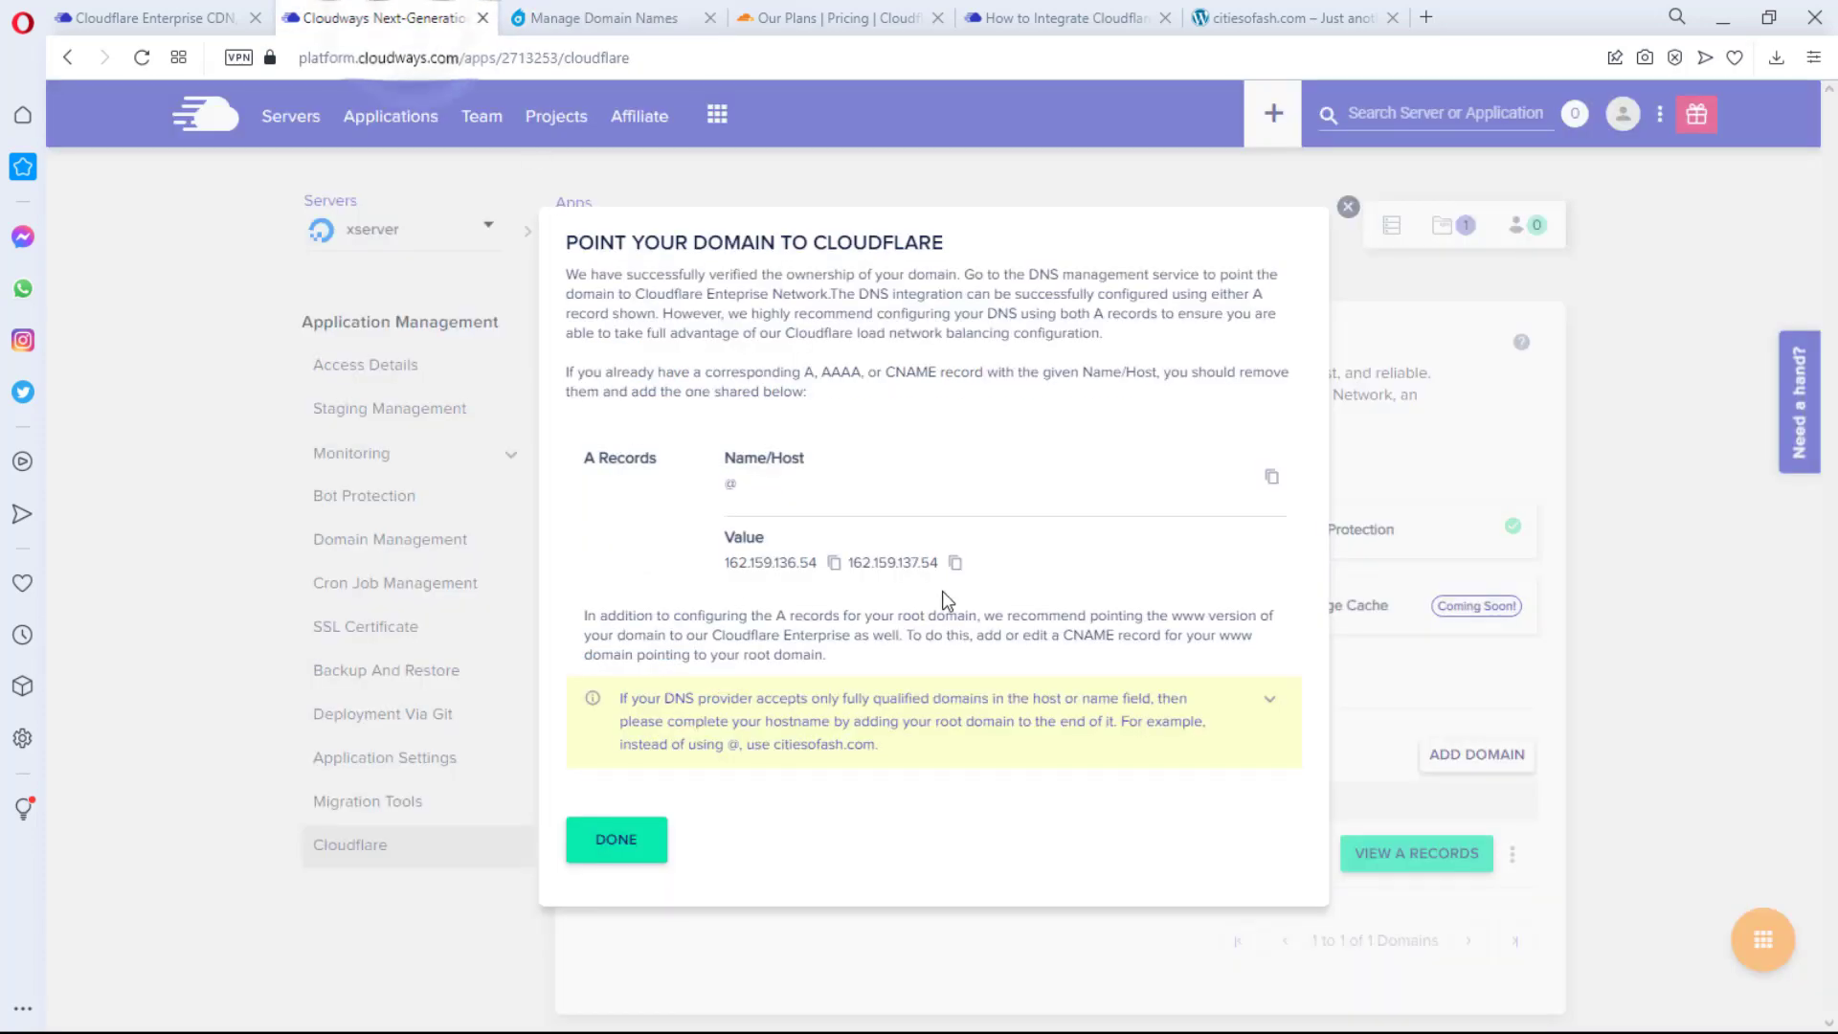
pyautogui.click(955, 563)
pyautogui.click(603, 17)
pyautogui.click(763, 626)
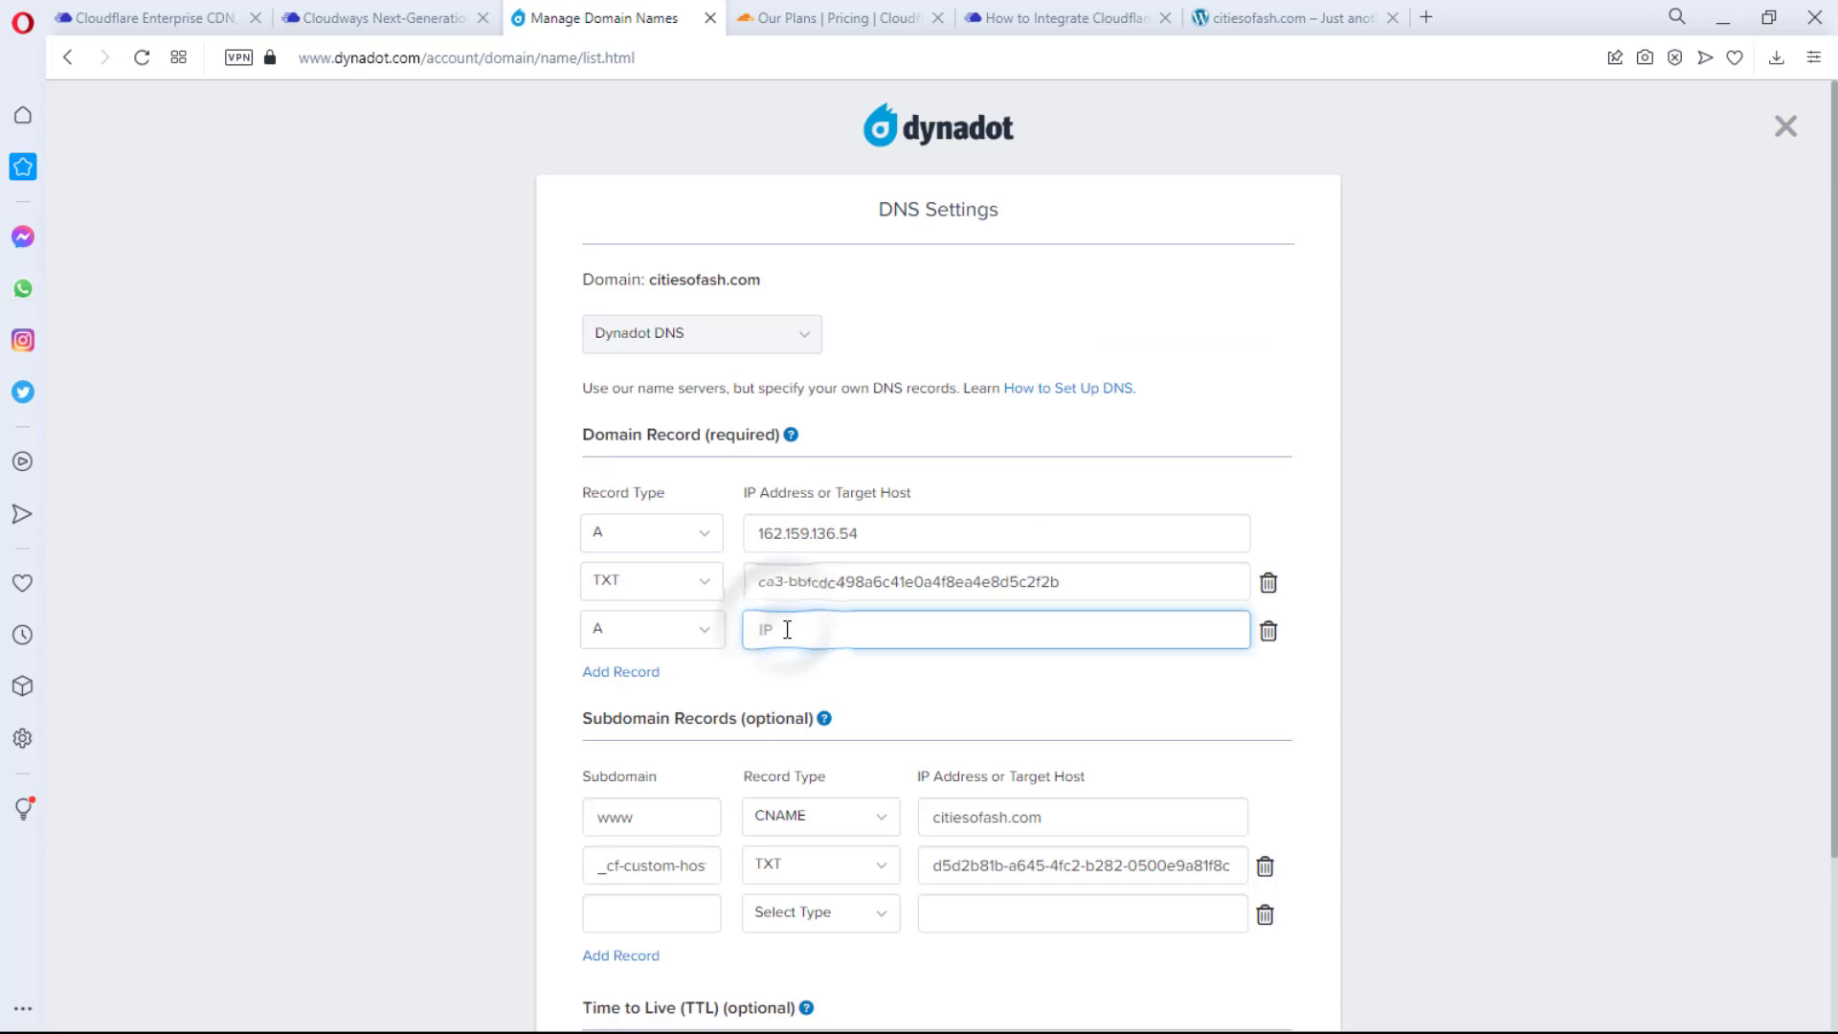
pyautogui.hotkey('ctrl', 'v')
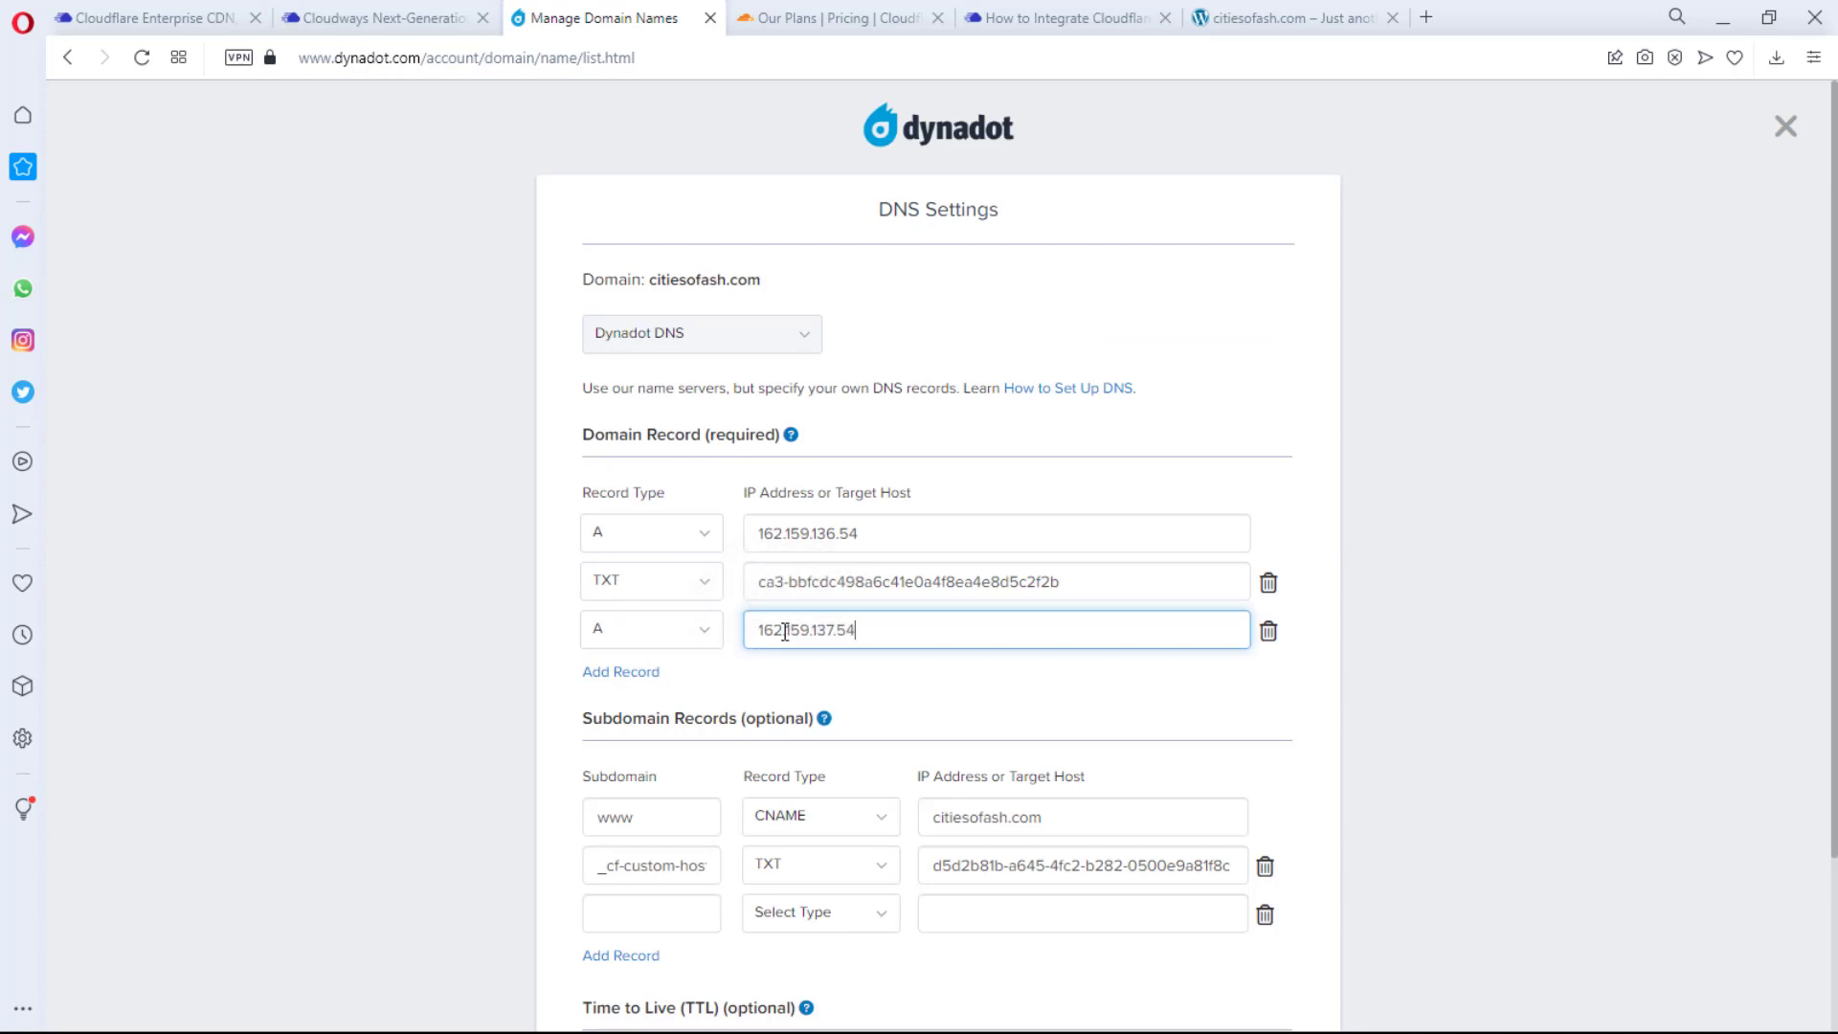
# Step: Save the DNS settings in Dynadot, then complete the domain pointing in Cloudways and refresh the status of citiesofash.com
pyautogui.scroll(-2, 785, 632)
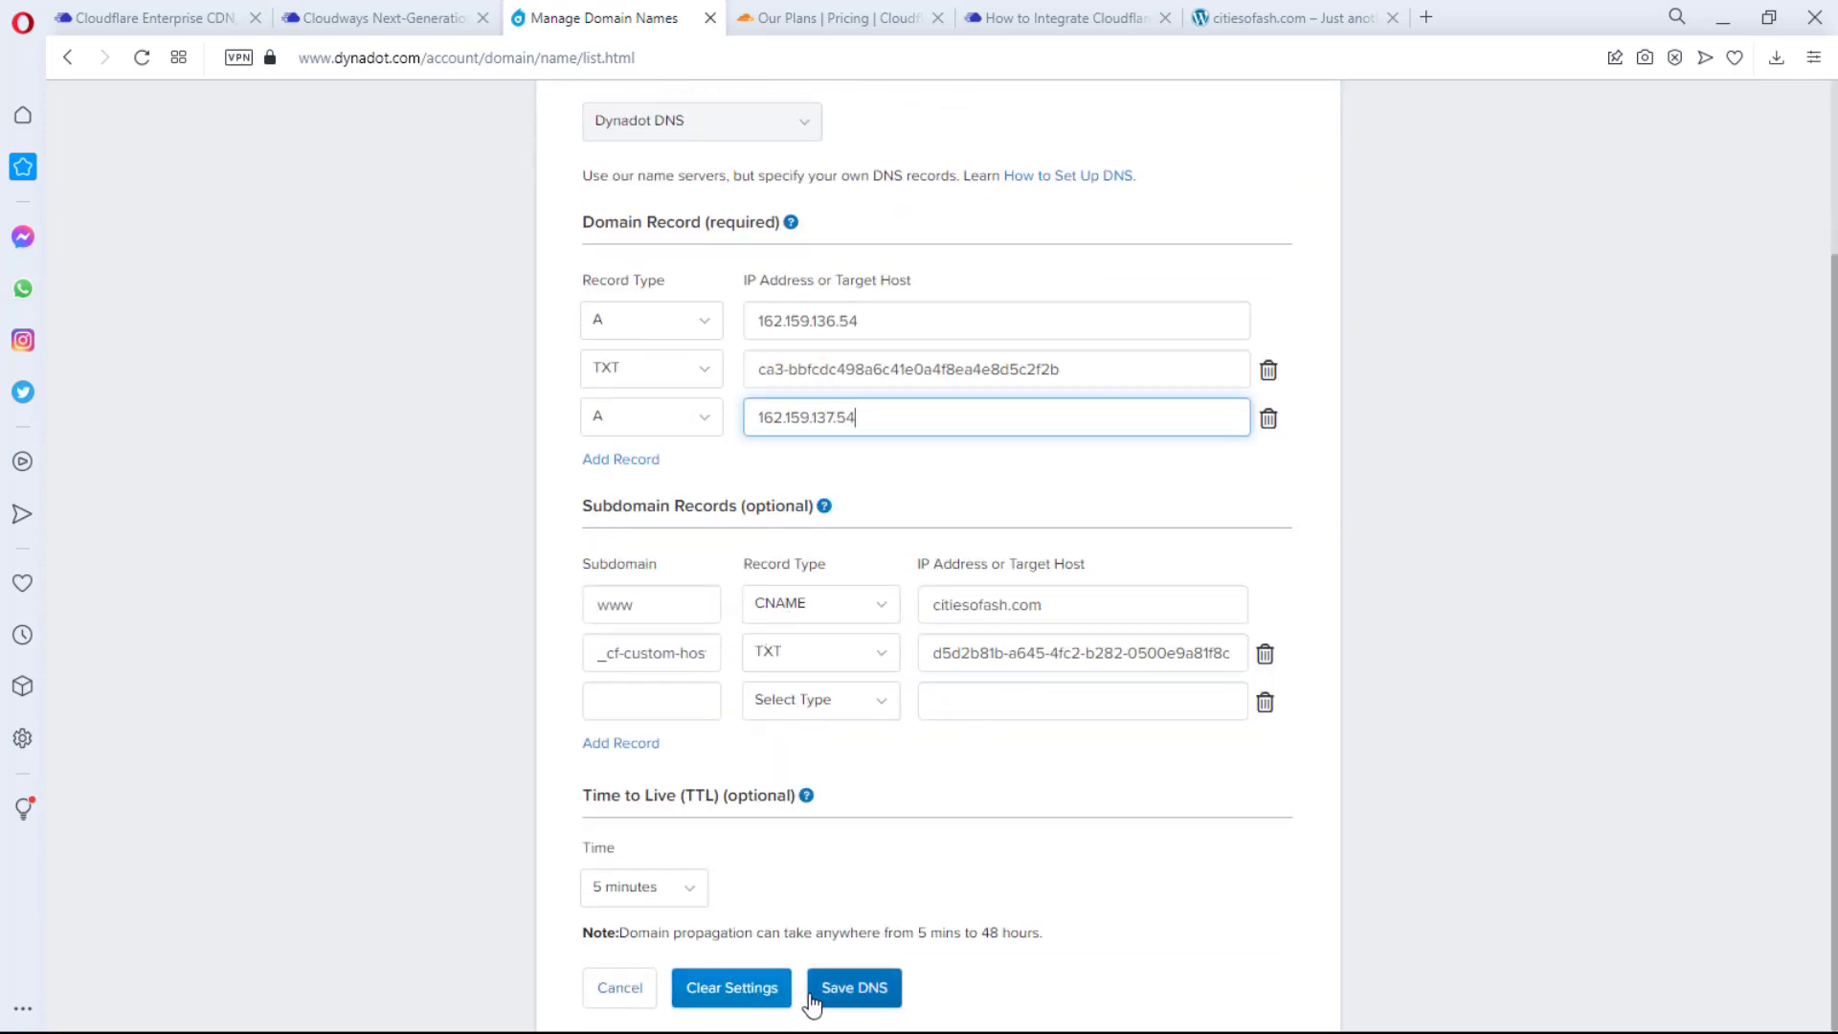
pyautogui.click(844, 987)
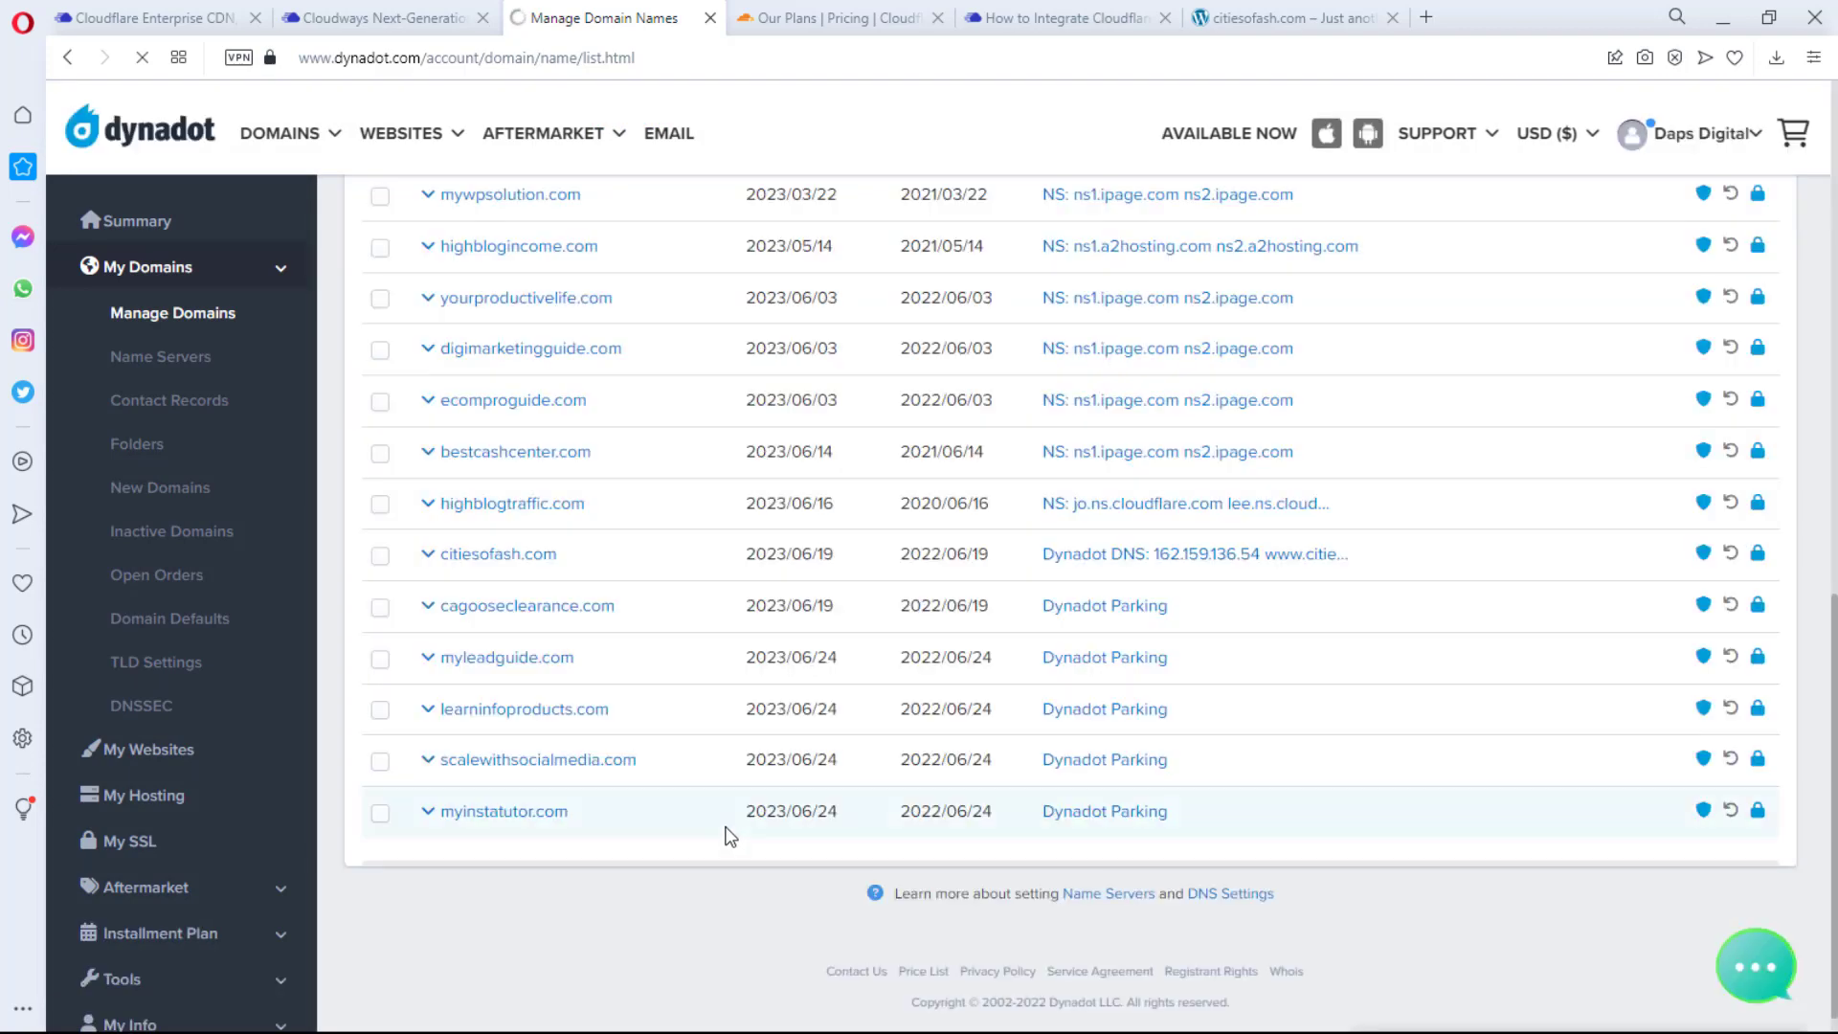
pyautogui.click(383, 17)
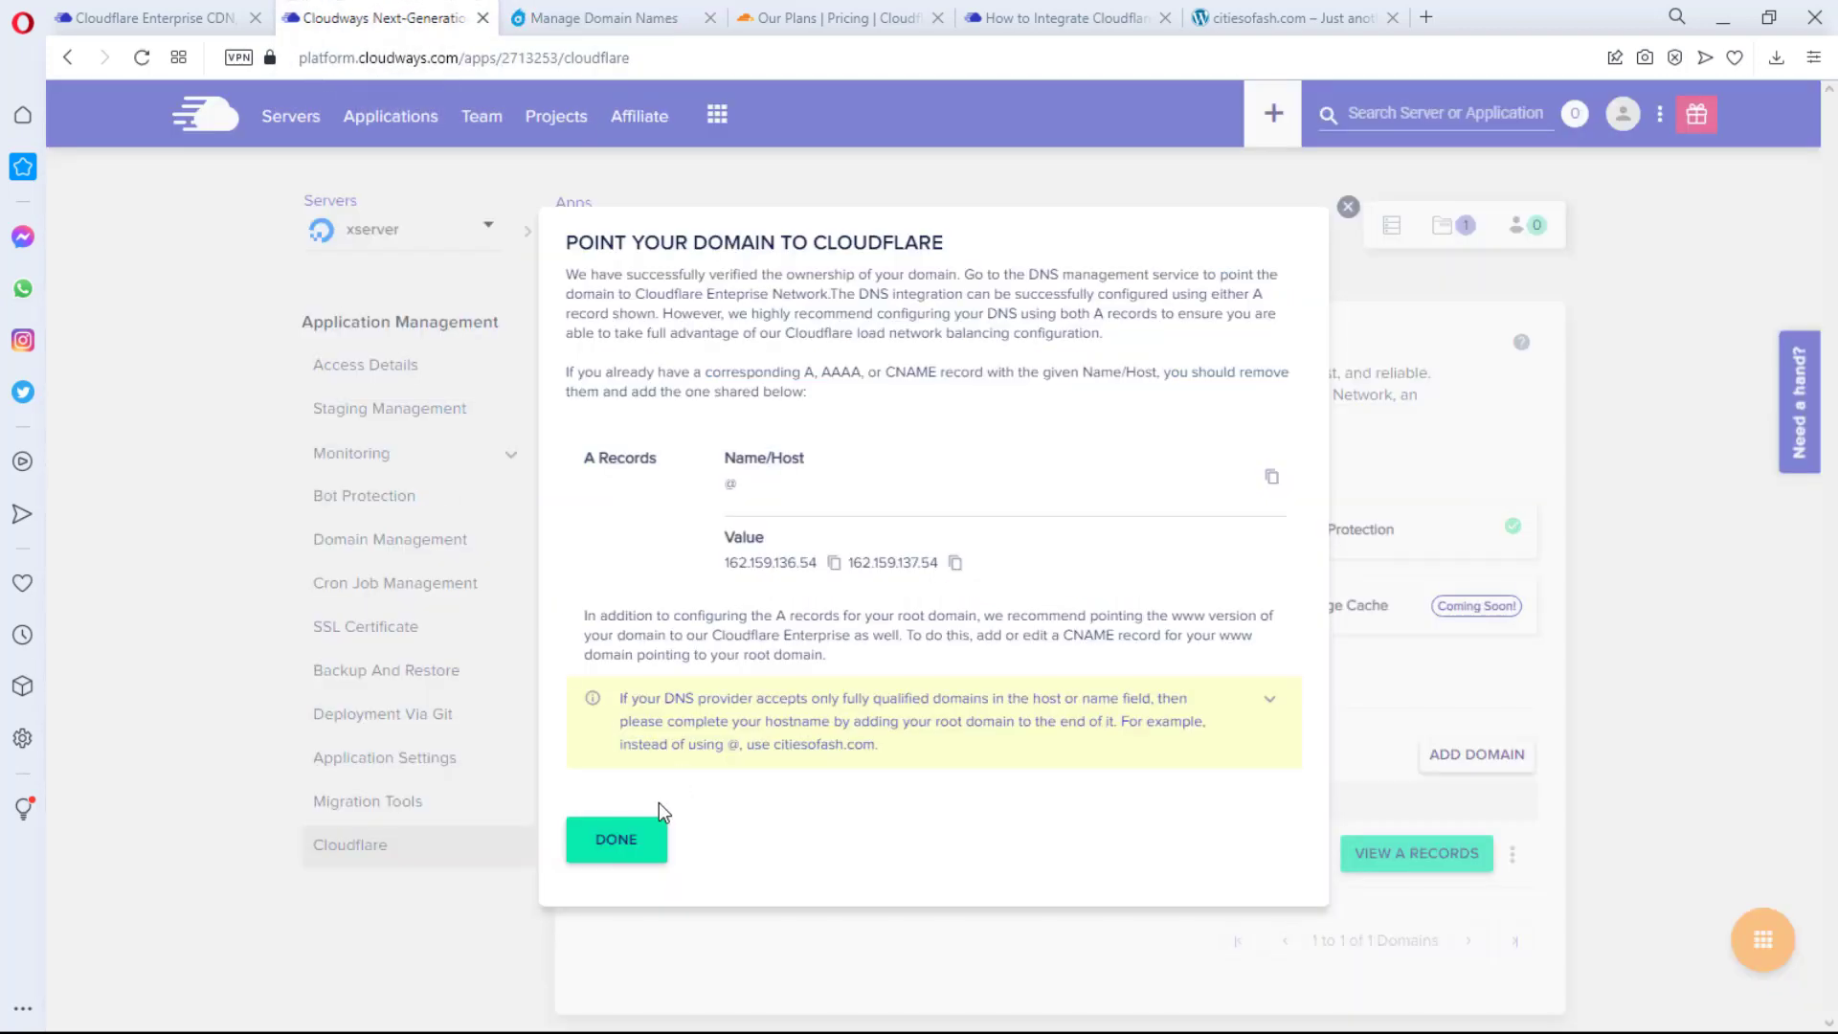
pyautogui.click(617, 840)
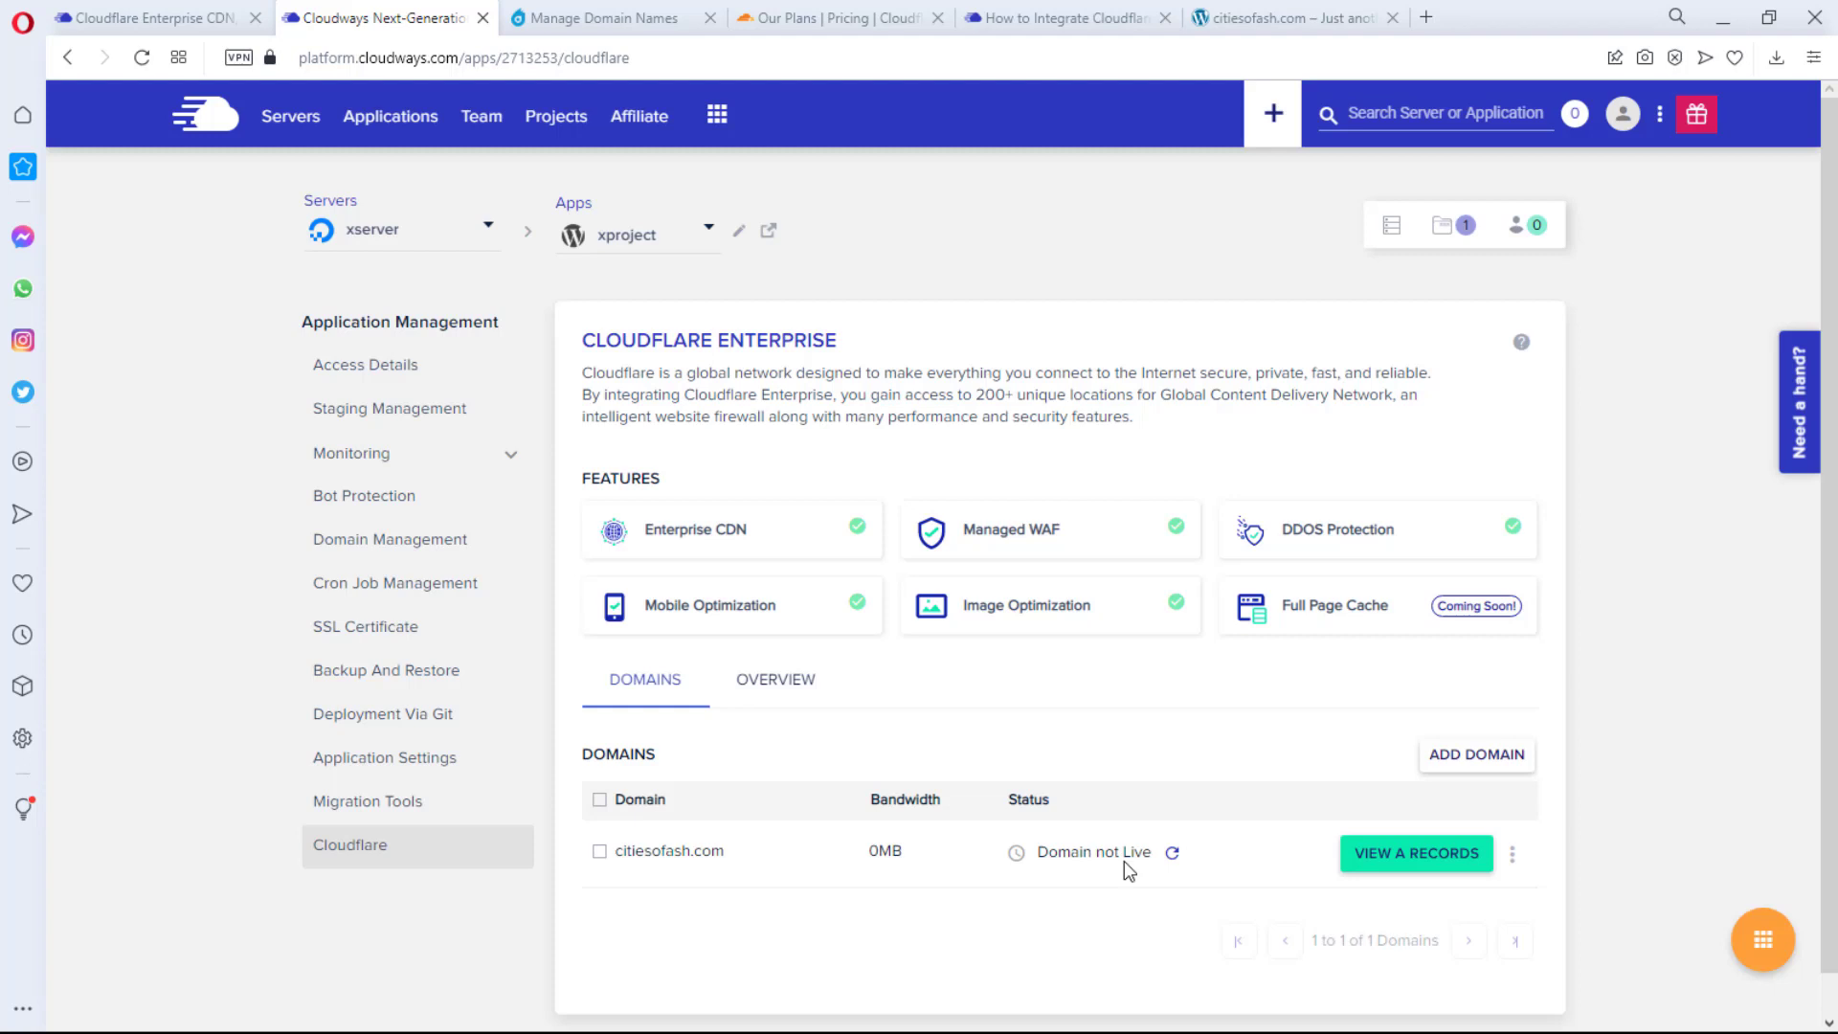
pyautogui.click(1172, 853)
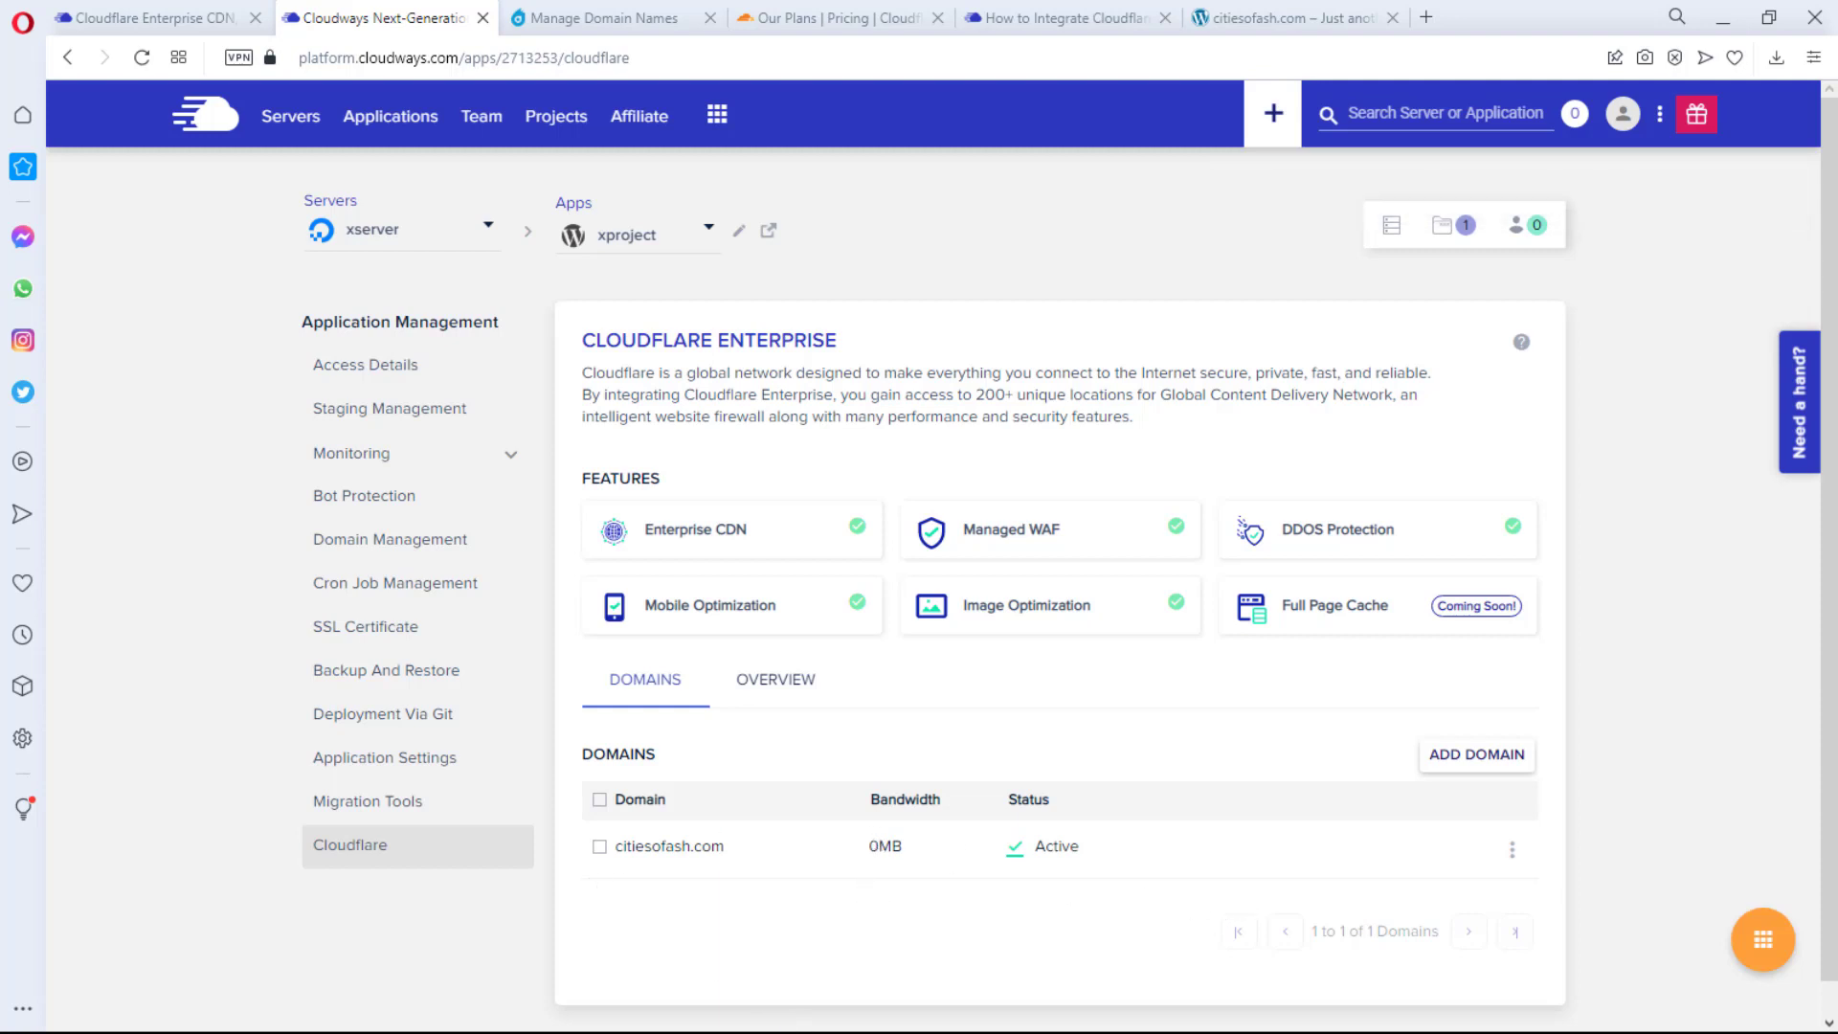
# Step: Switch to the Cloudways website's Cloudflare Enterprise product page
pyautogui.hotkey('ctrl', 'shift', 'Tab')
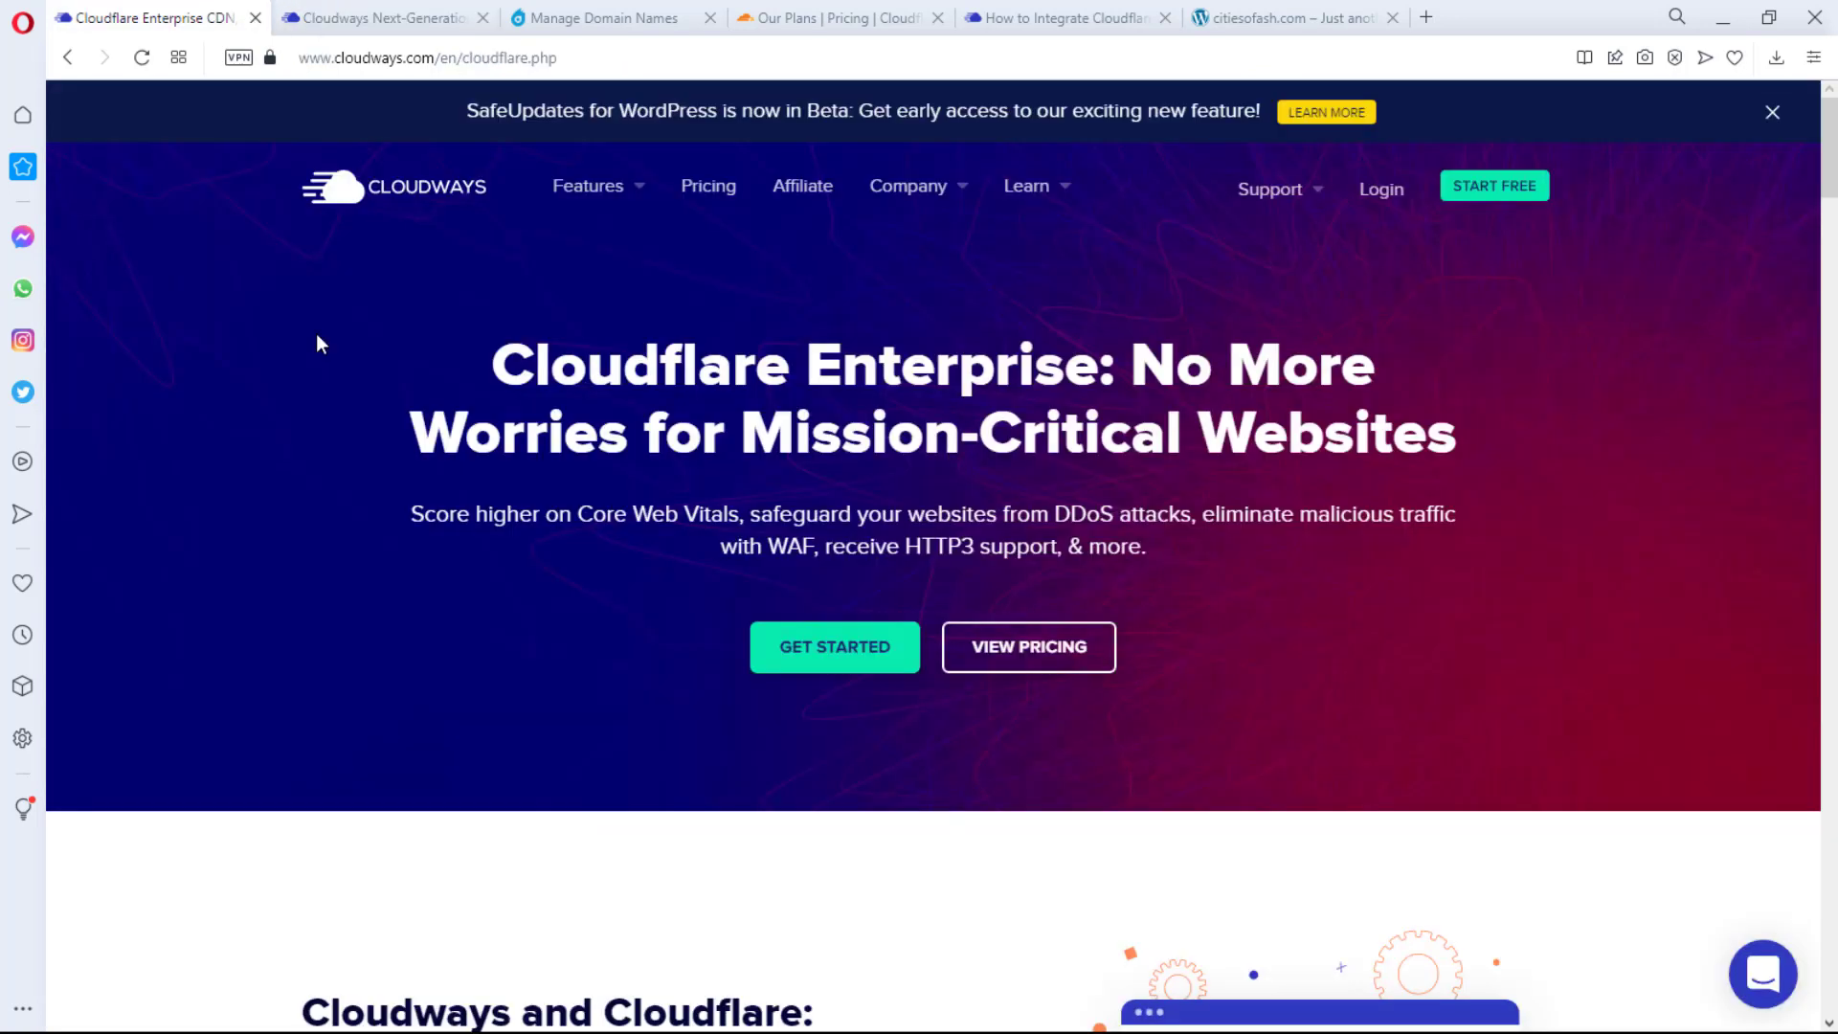